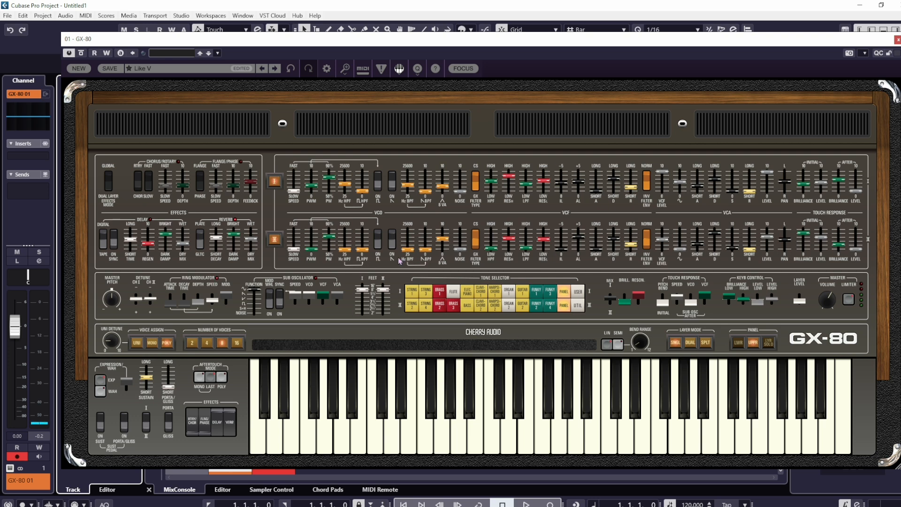
Set the layer mode to Dual and switch between the lower and upper layer panels to compare their settings
{"action": "left_click", "coordinate": [684, 368]}
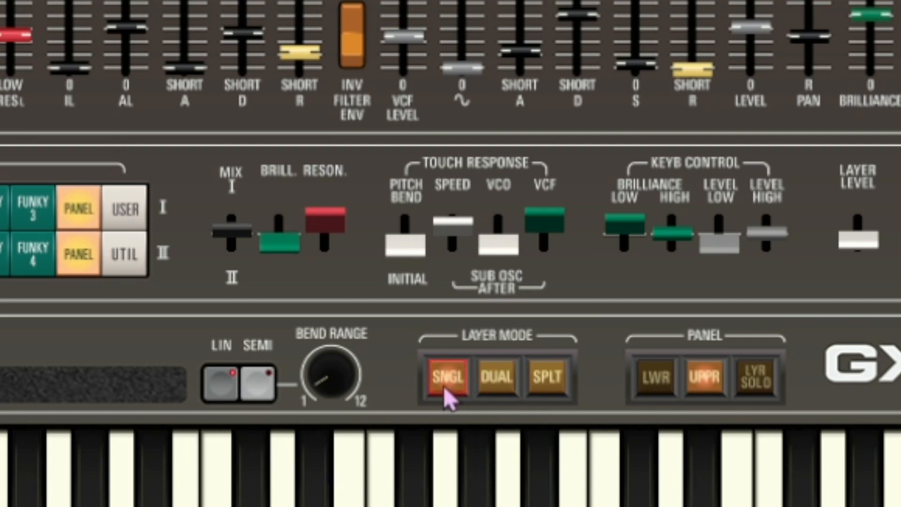
{"action": "left_click", "coordinate": [499, 379]}
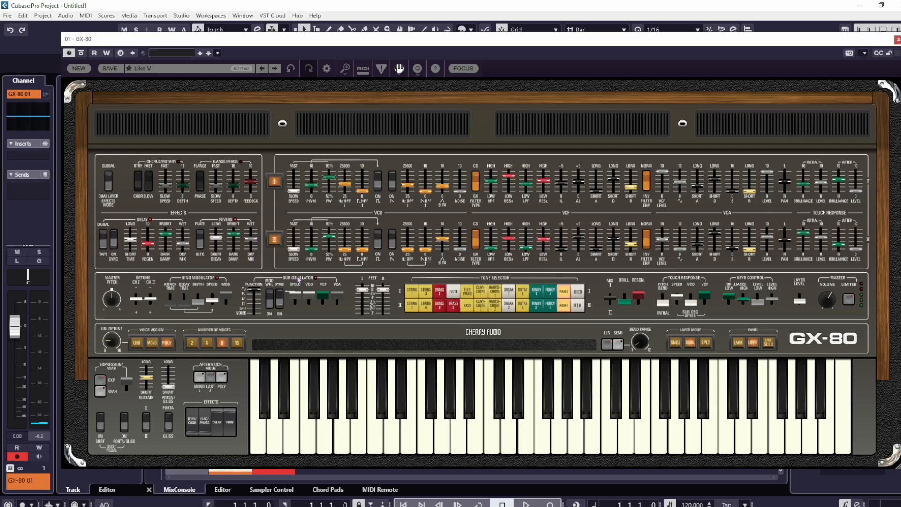
{"action": "left_click", "coordinate": [736, 342]}
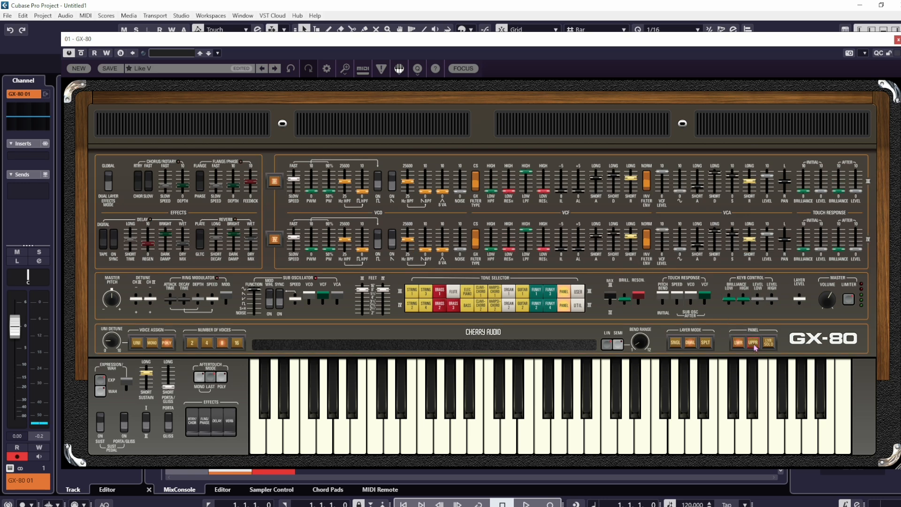
{"action": "left_click", "coordinate": [753, 343]}
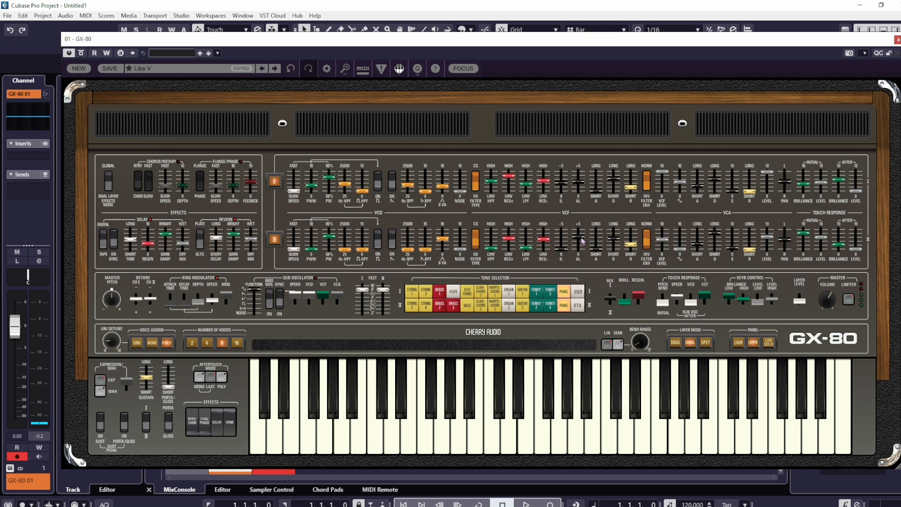
{"action": "left_click", "coordinate": [738, 344]}
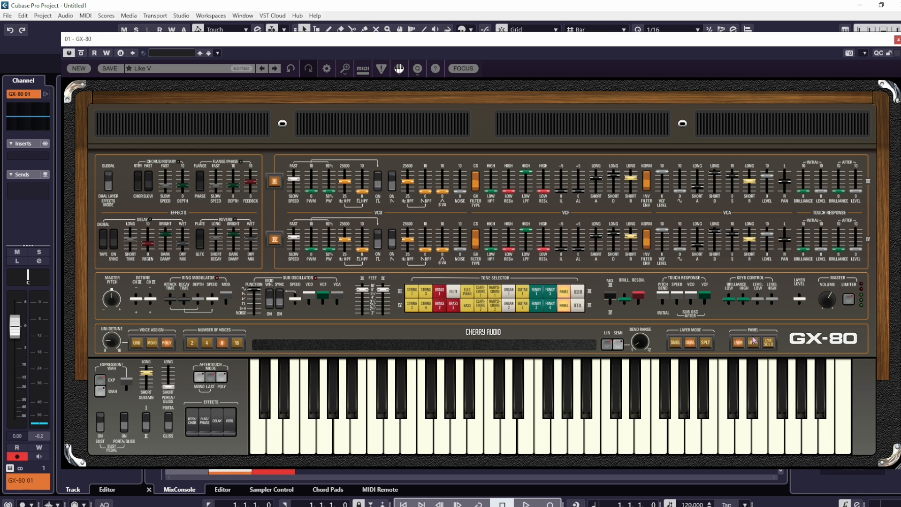
{"action": "left_click", "coordinate": [753, 342]}
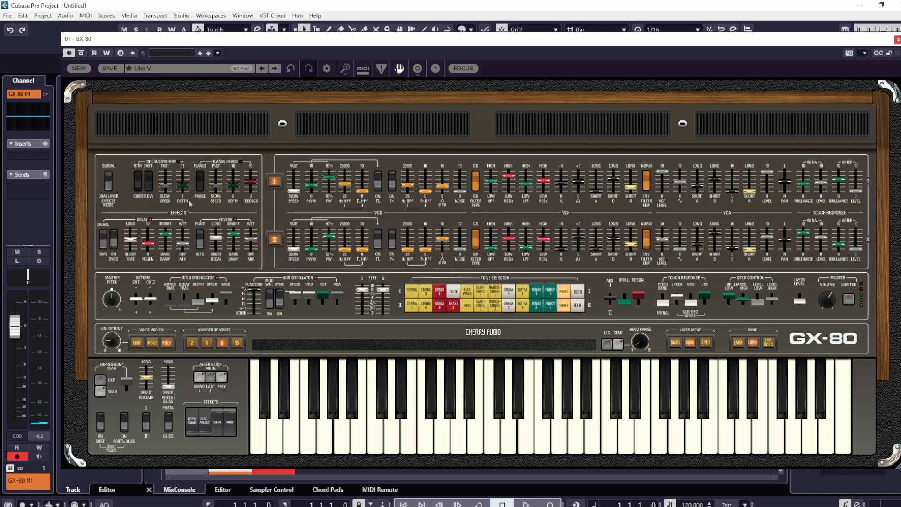
Return the layer mode to Single and start a new blank preset
{"action": "left_click", "coordinate": [109, 175]}
{"action": "left_click", "coordinate": [675, 345]}
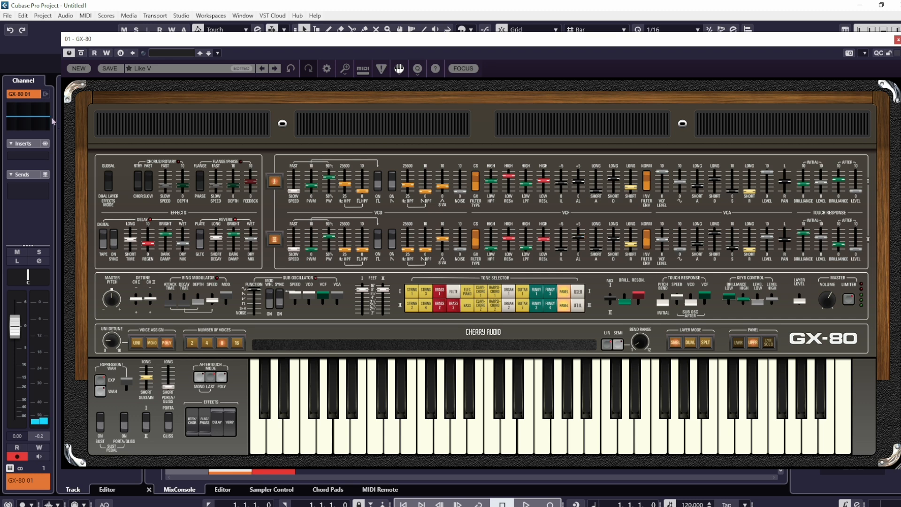
{"action": "left_click", "coordinate": [79, 69]}
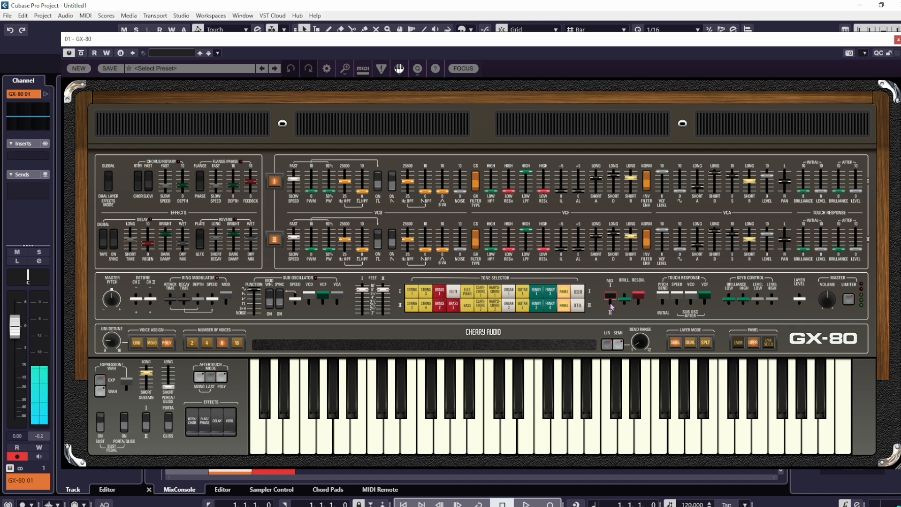
Examine the synth panel up close, from the effects and sub oscillator to the tone selector and layer mode, and return to the full view
{"action": "mouse_move", "coordinate": [611, 307]}
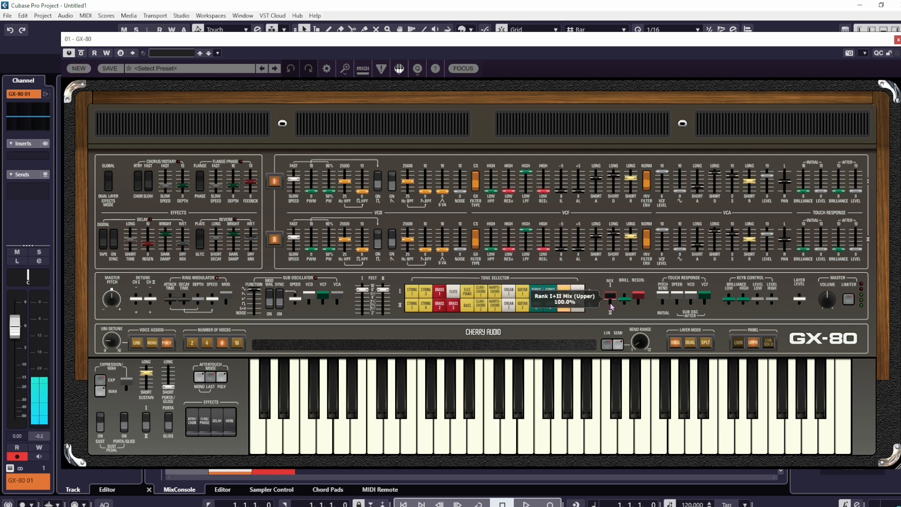
{"action": "left_click", "coordinate": [465, 69]}
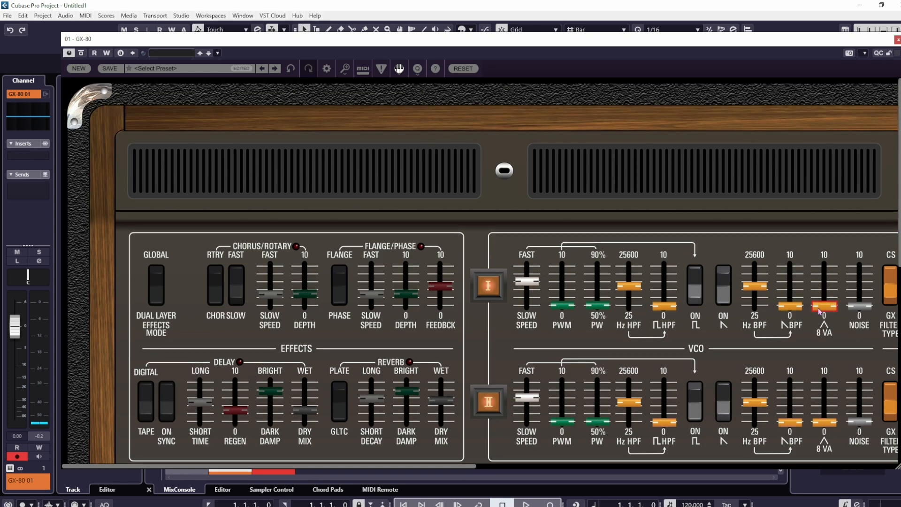
{"action": "scroll", "coordinate": [818, 309], "scroll_direction": "down", "scroll_amount": 5}
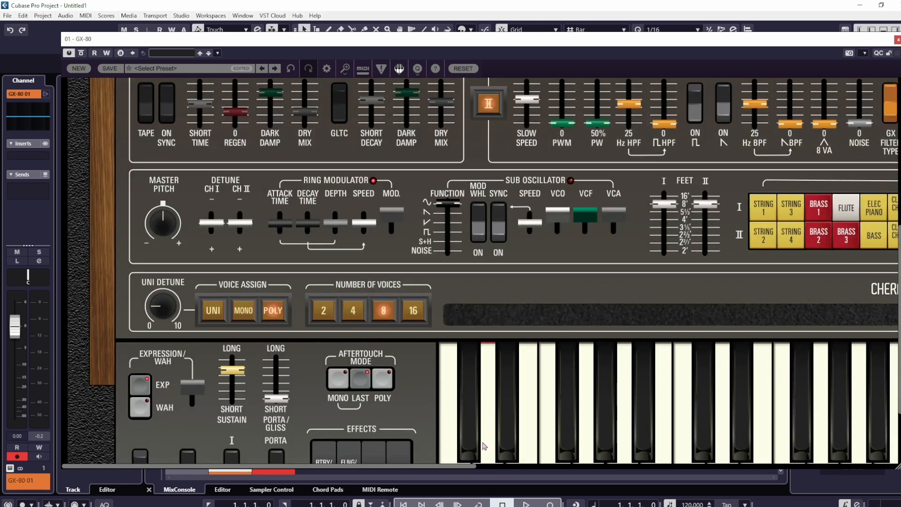
{"action": "scroll", "coordinate": [678, 462], "scroll_direction": "right", "scroll_amount": 5}
{"action": "scroll", "coordinate": [679, 462], "scroll_direction": "right", "scroll_amount": 3}
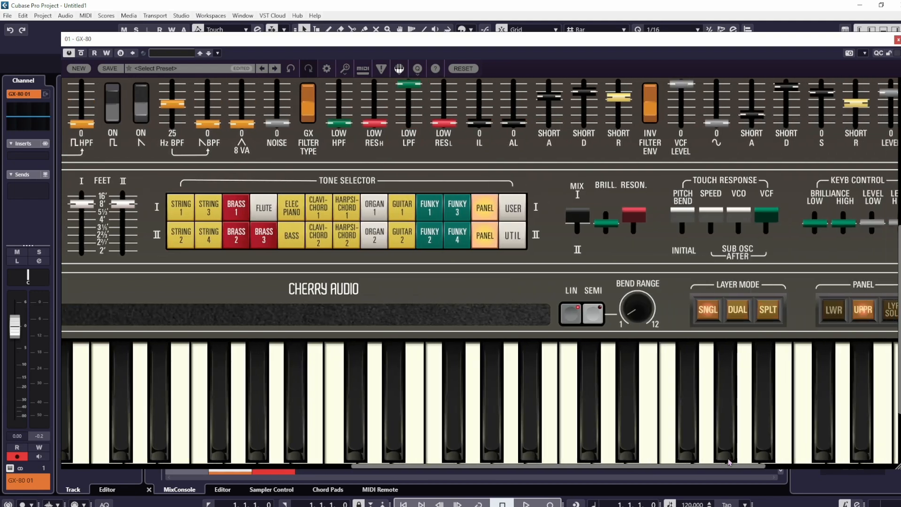
{"action": "scroll", "coordinate": [320, 404], "scroll_direction": "left", "scroll_amount": 10}
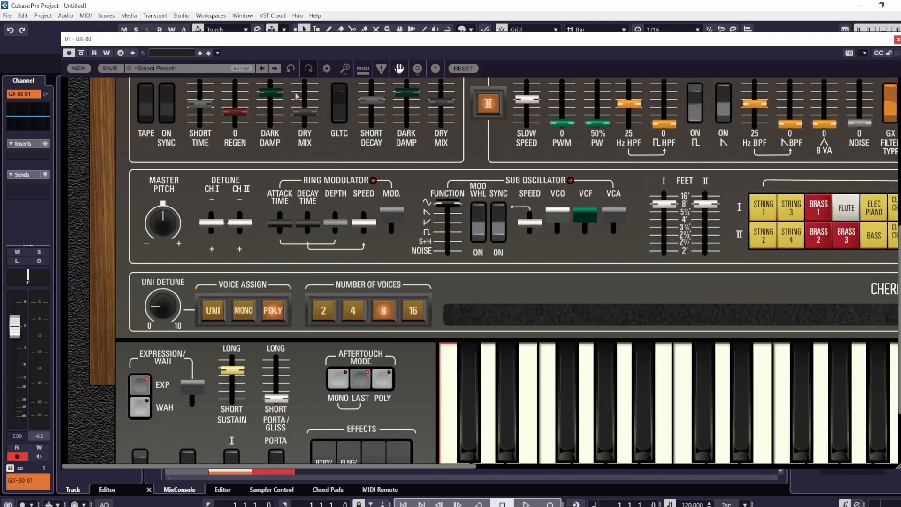
{"action": "left_click", "coordinate": [465, 70]}
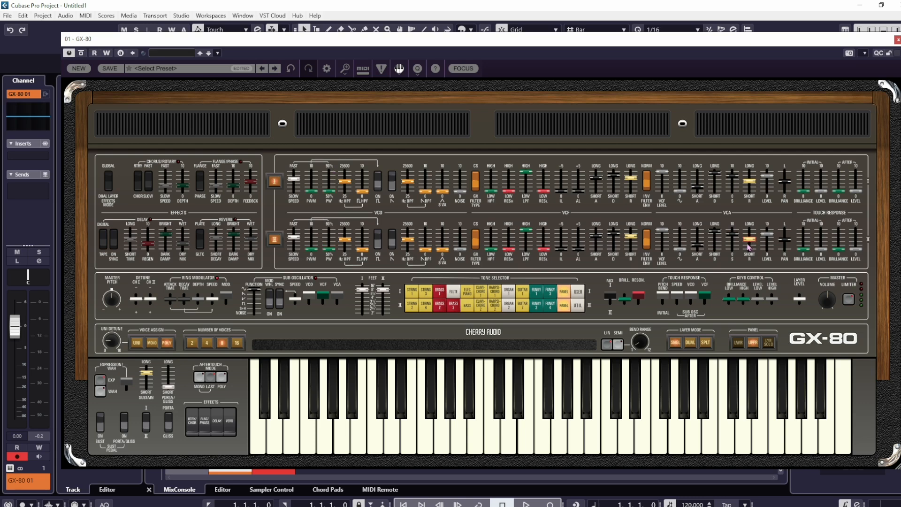
{"action": "mouse_move", "coordinate": [747, 247]}
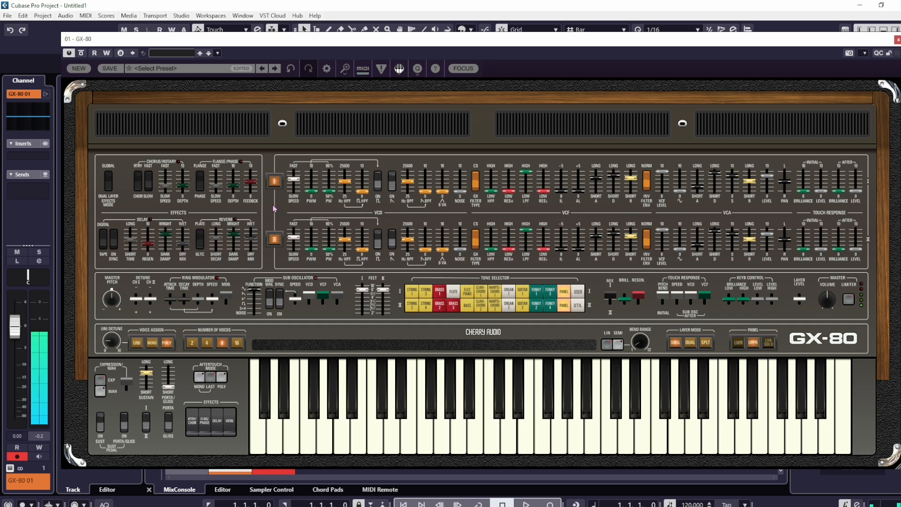
Shift the master pitch slightly and return it to its default value
{"action": "left_click", "coordinate": [455, 70]}
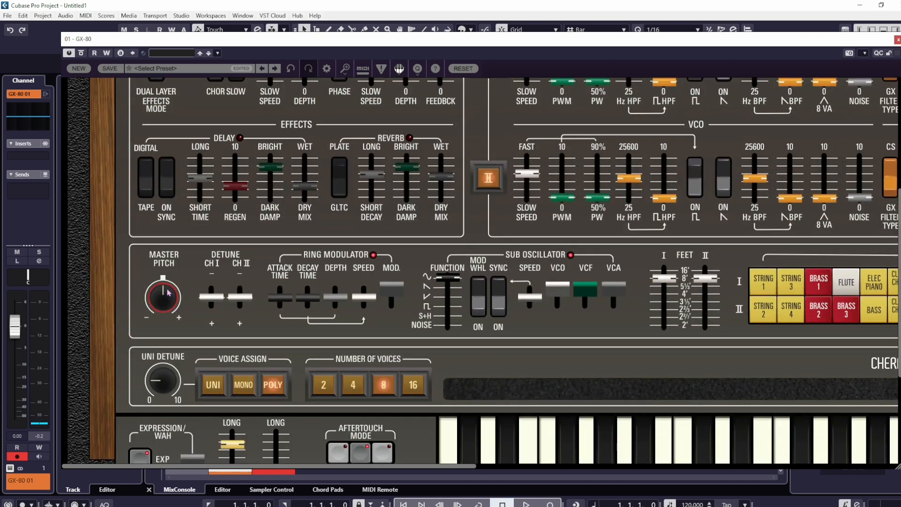
{"action": "mouse_move", "coordinate": [168, 292]}
{"action": "left_mouse_down"}
{"action": "mouse_move", "coordinate": [180, 402]}
{"action": "mouse_move", "coordinate": [165, 293]}
{"action": "left_mouse_up"}
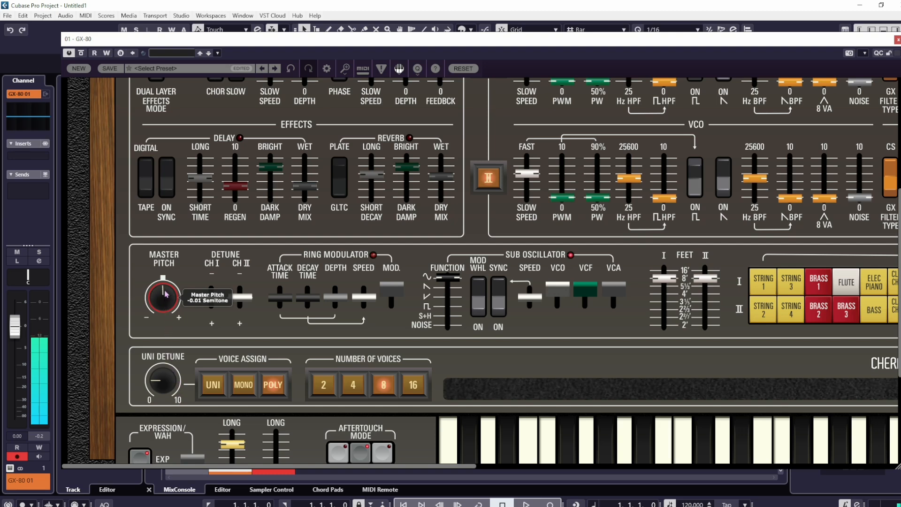
{"action": "right_click", "coordinate": [165, 293]}
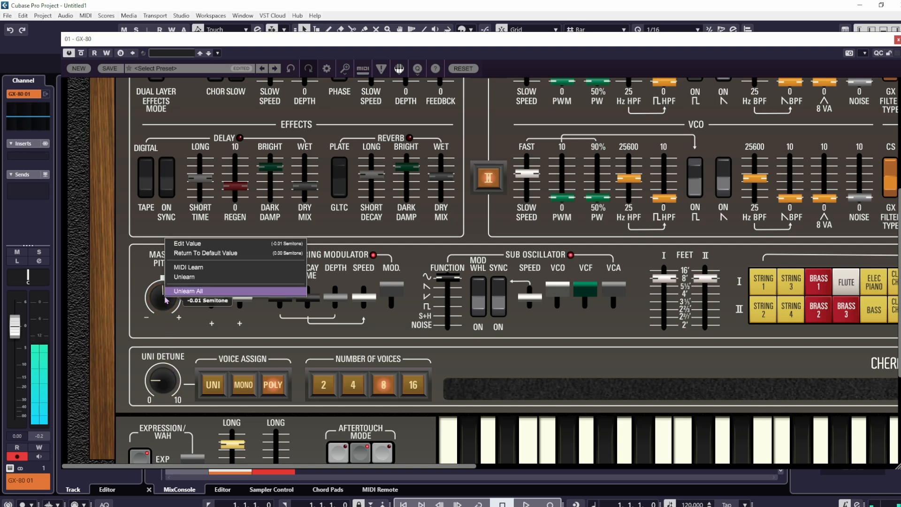
{"action": "left_click", "coordinate": [199, 254]}
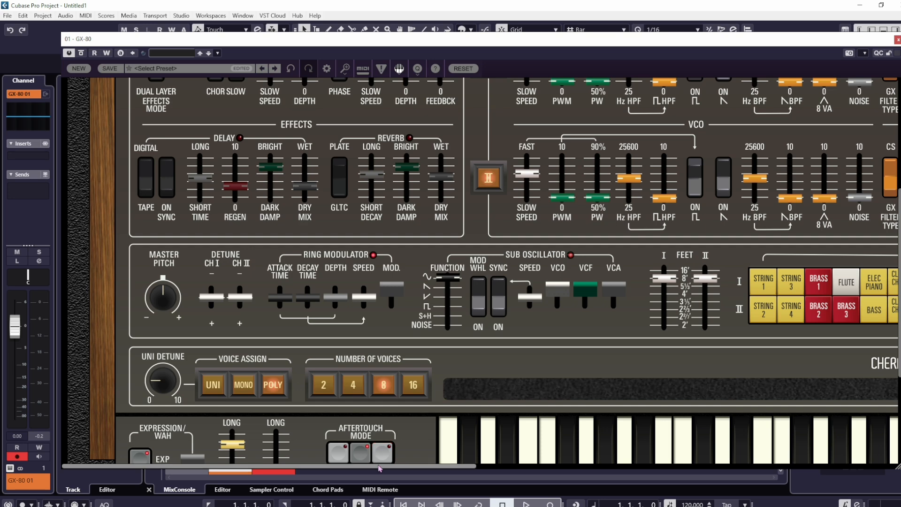
Set the rank I/II mix slider to the midpoint so both channels are blended
{"action": "left_click_drag", "start_coordinate": [426, 467], "coordinate": [695, 469]}
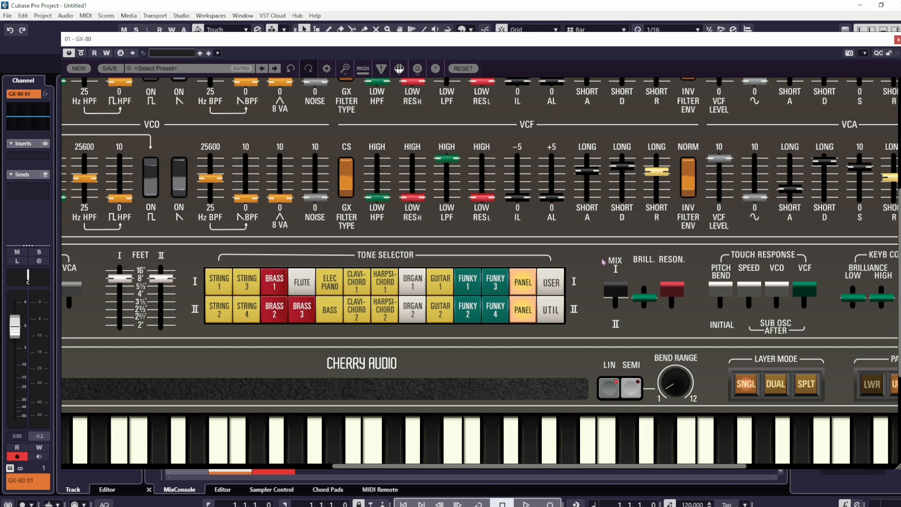
{"action": "mouse_move", "coordinate": [617, 290]}
{"action": "left_mouse_down"}
{"action": "mouse_move", "coordinate": [625, 370]}
{"action": "mouse_move", "coordinate": [616, 290]}
{"action": "left_mouse_up"}
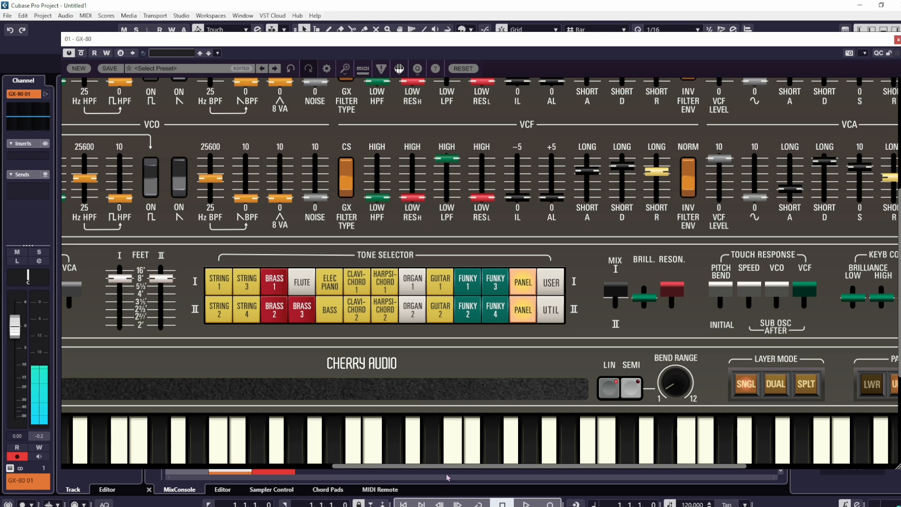
{"action": "left_click_drag", "start_coordinate": [375, 465], "coordinate": [106, 466]}
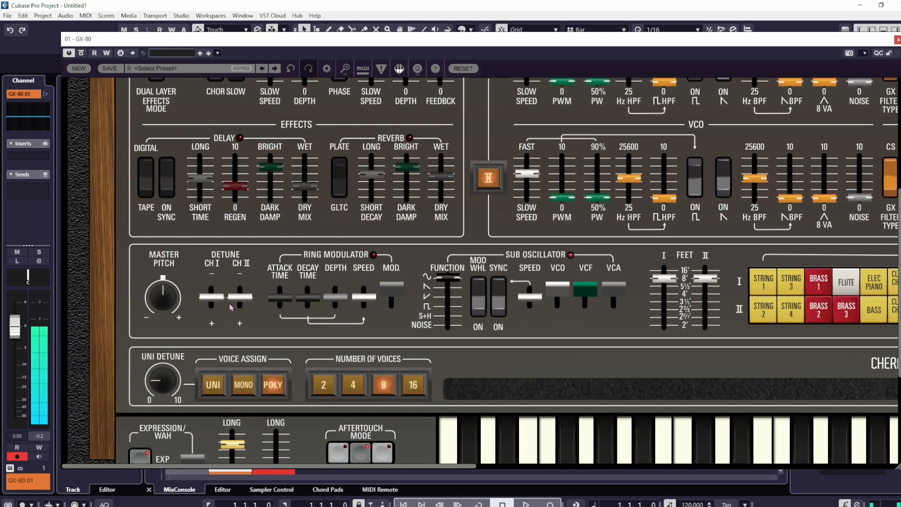
{"action": "left_click_drag", "start_coordinate": [398, 466], "coordinate": [718, 471]}
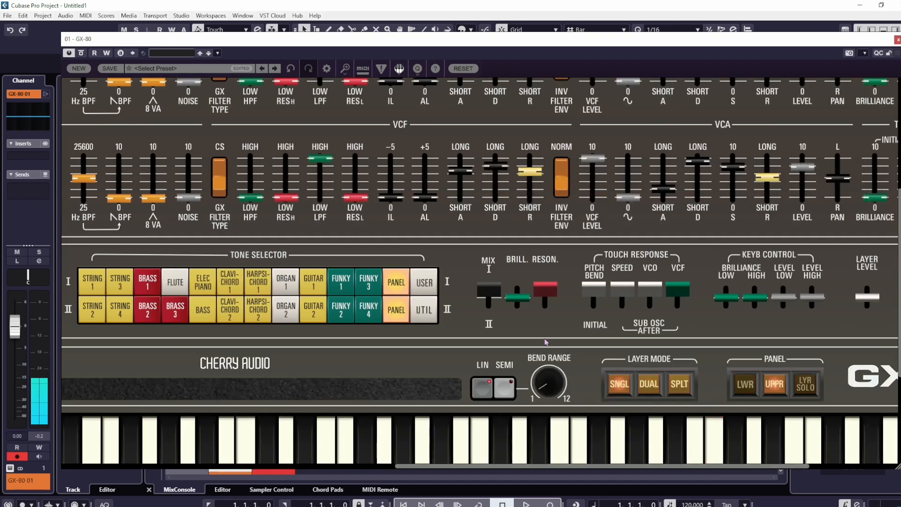
{"action": "left_click_drag", "start_coordinate": [489, 290], "coordinate": [487, 325]}
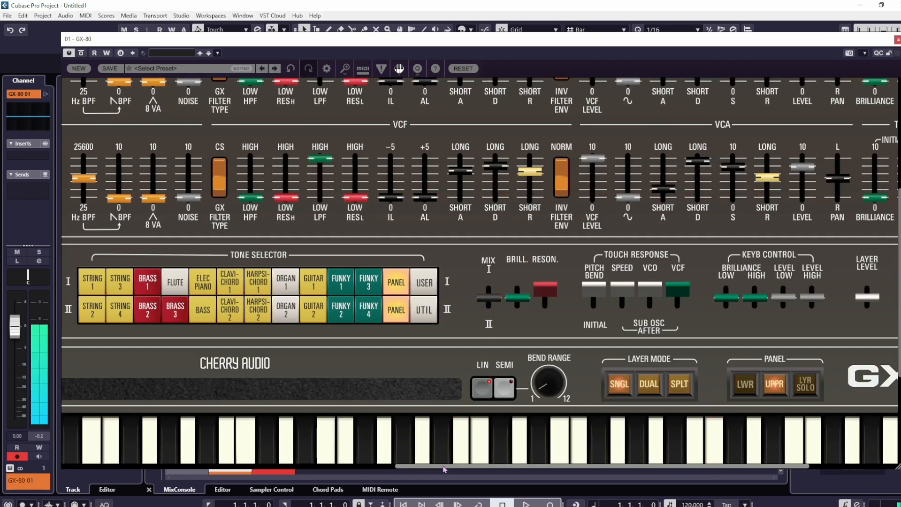
Adjust the channel II detune slightly around its centre position
{"action": "left_click_drag", "start_coordinate": [444, 469], "coordinate": [110, 468]}
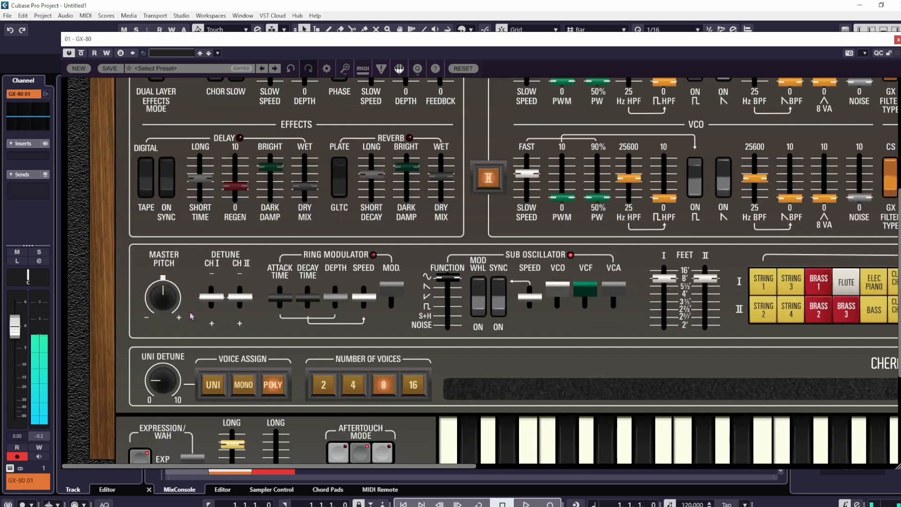
{"action": "left_click", "coordinate": [242, 297]}
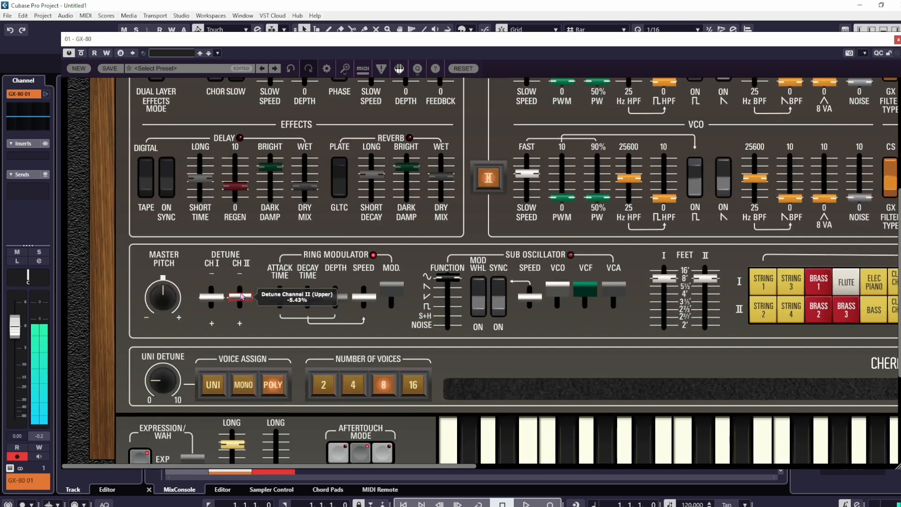
{"action": "mouse_move", "coordinate": [242, 297]}
{"action": "left_mouse_down"}
{"action": "mouse_move", "coordinate": [244, 282]}
{"action": "mouse_move", "coordinate": [249, 311]}
{"action": "mouse_move", "coordinate": [245, 301]}
{"action": "left_mouse_up"}
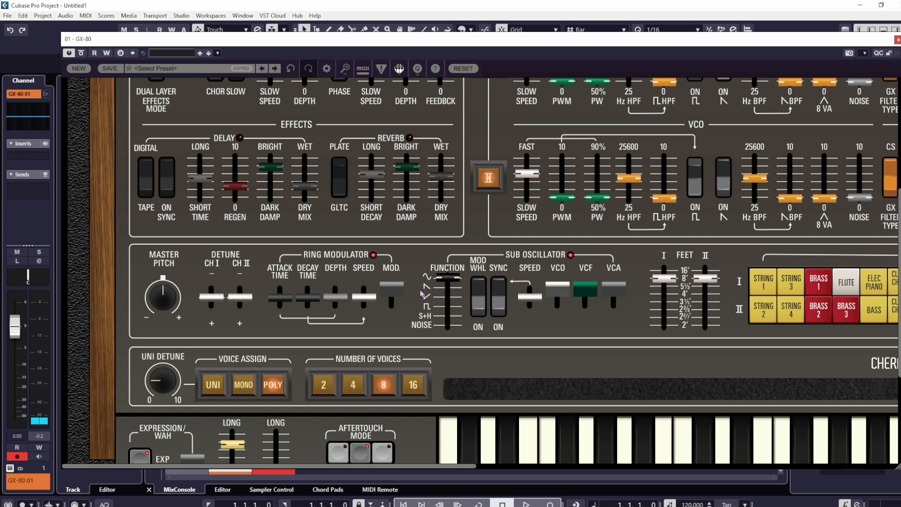
Lower the ring modulator's modulation and speed sliders fully and raise its depth slider fully
{"action": "left_click_drag", "start_coordinate": [396, 294], "coordinate": [396, 364]}
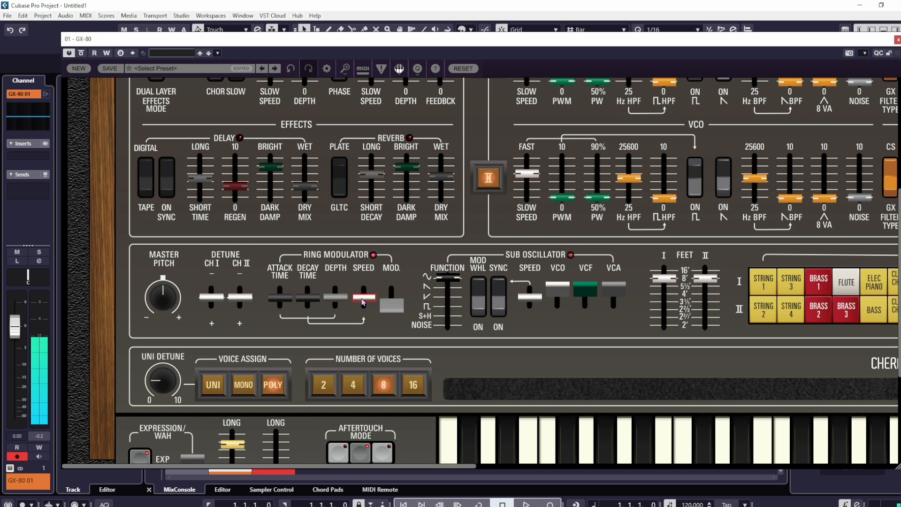
{"action": "left_click_drag", "start_coordinate": [362, 302], "coordinate": [371, 339]}
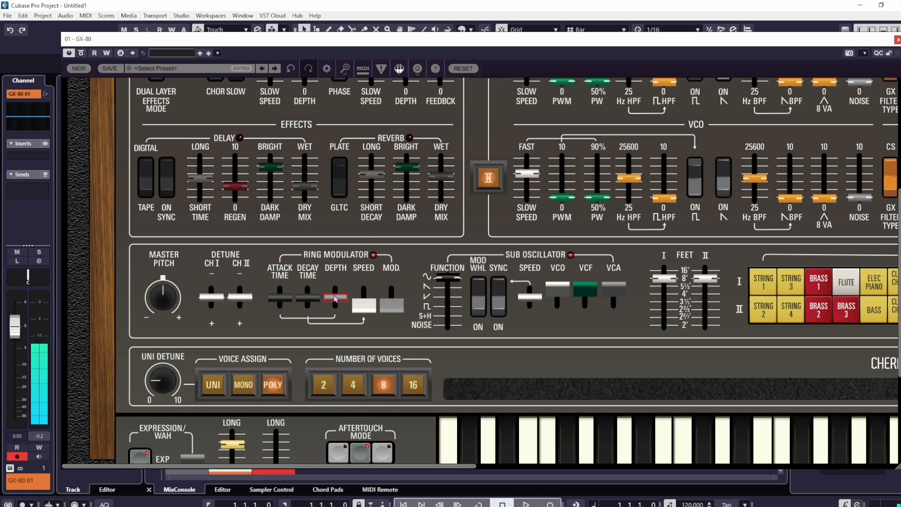
{"action": "mouse_move", "coordinate": [335, 298]}
{"action": "left_mouse_down"}
{"action": "mouse_move", "coordinate": [337, 306]}
{"action": "mouse_move", "coordinate": [340, 299]}
{"action": "left_mouse_up"}
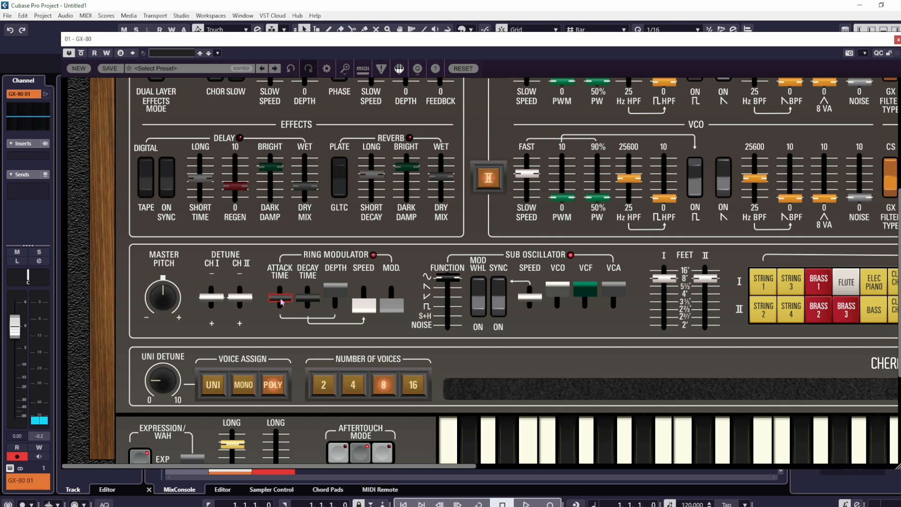
Try the ring modulator's attack, decay and depth at opposite extremes, ending with attack and decay fully lowered and depth fully raised
{"action": "left_click_drag", "start_coordinate": [282, 301], "coordinate": [338, 337]}
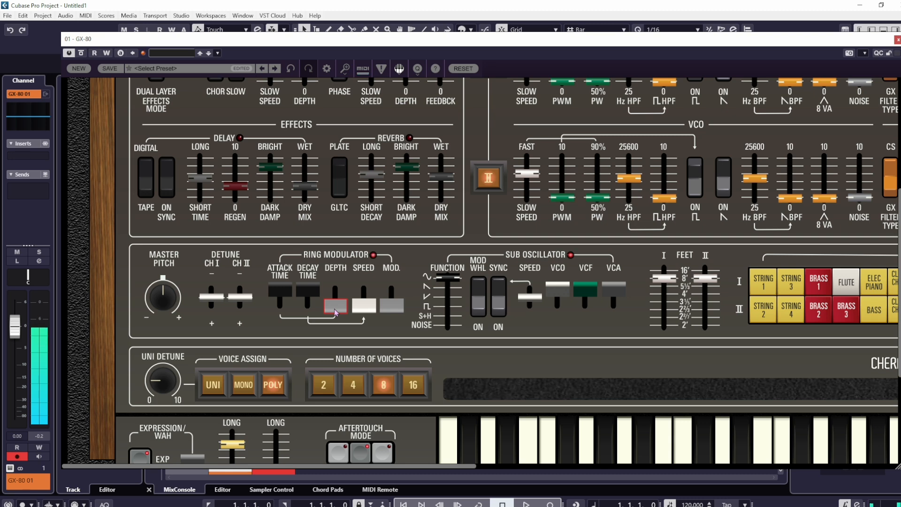
{"action": "left_click_drag", "start_coordinate": [279, 288], "coordinate": [280, 310]}
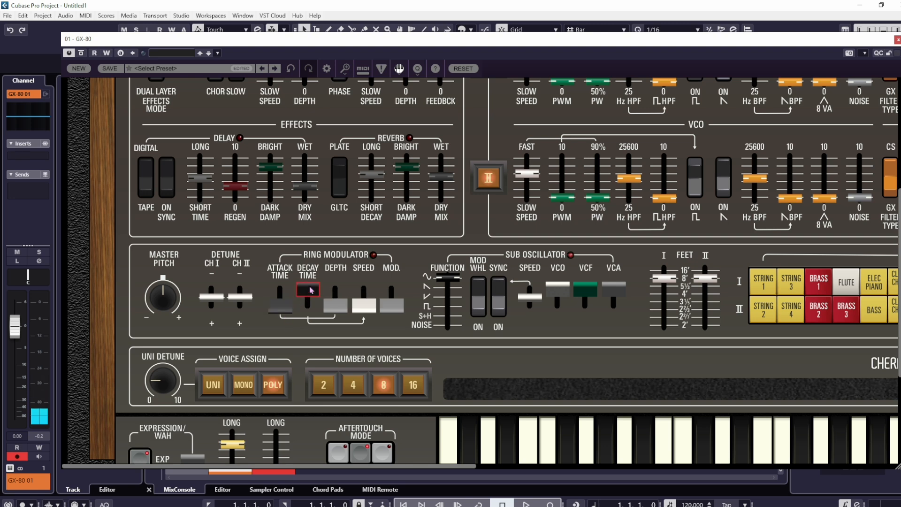
{"action": "mouse_move", "coordinate": [310, 289]}
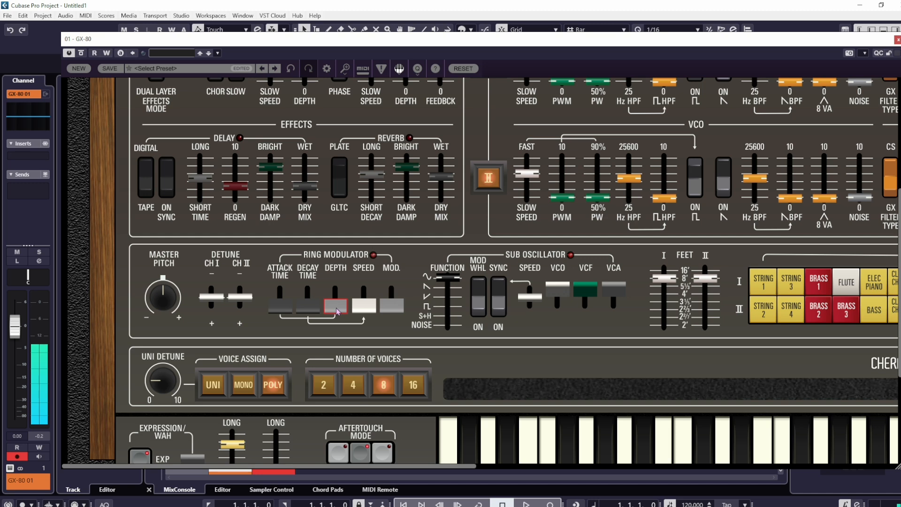
{"action": "left_click_drag", "start_coordinate": [337, 311], "coordinate": [343, 262]}
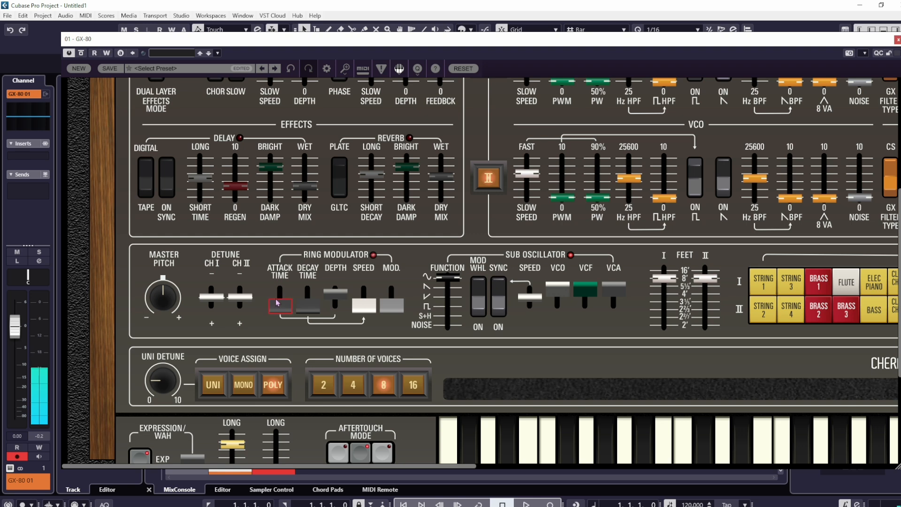
{"action": "mouse_move", "coordinate": [333, 282]}
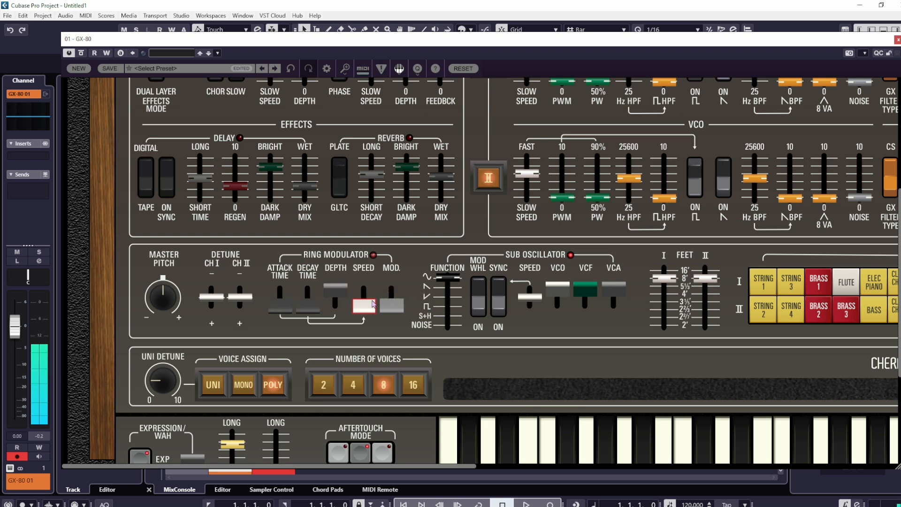
Raise the ring modulator's speed, modulation, attack and decay sliders back to their upper ends
{"action": "mouse_move", "coordinate": [373, 304]}
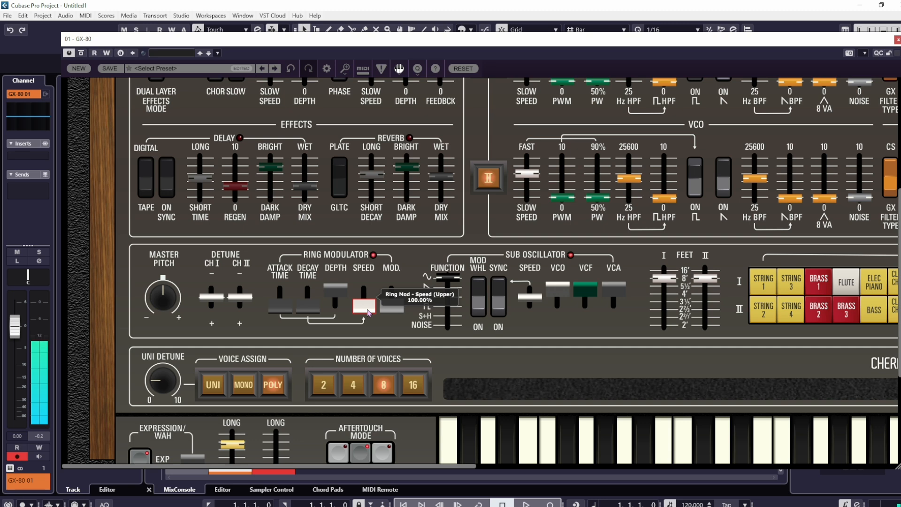
{"action": "left_click_drag", "start_coordinate": [368, 312], "coordinate": [390, 220]}
{"action": "left_click_drag", "start_coordinate": [364, 291], "coordinate": [364, 285]}
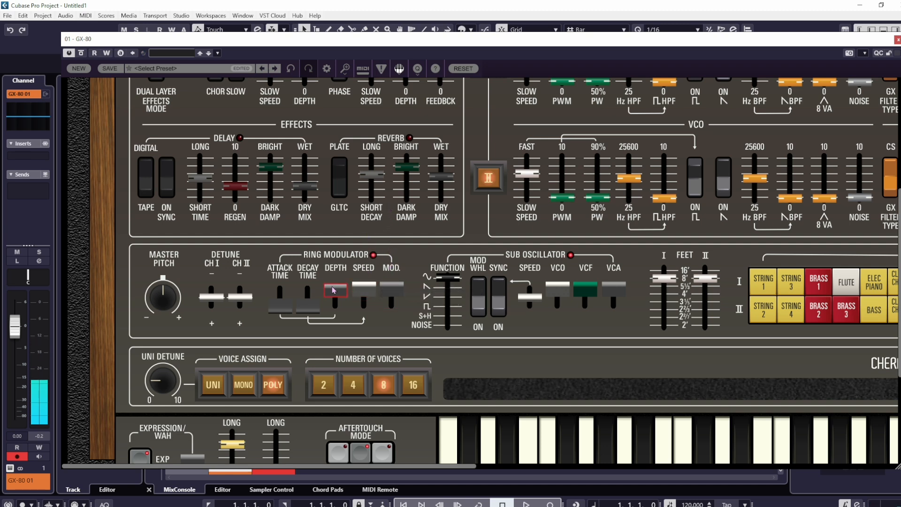
{"action": "left_click_drag", "start_coordinate": [308, 305], "coordinate": [285, 292]}
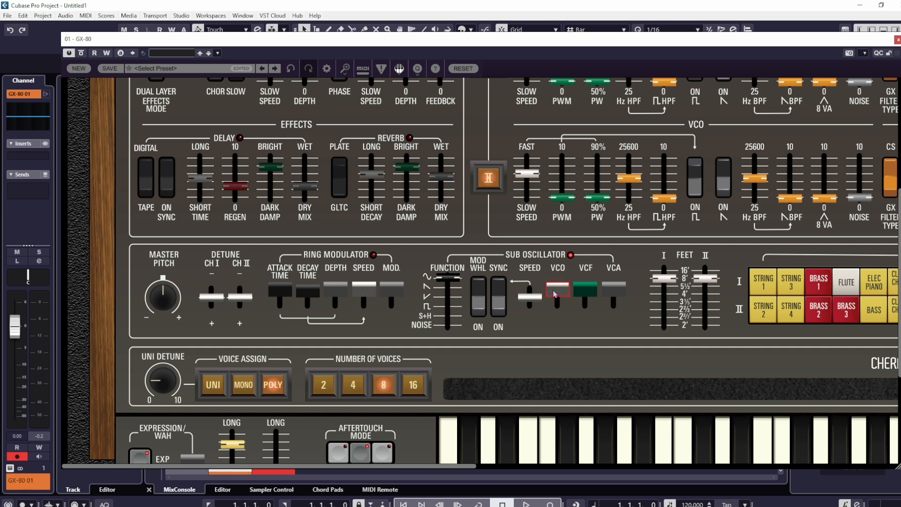
Try the sub oscillator's VCO slider fully lowered with its speed at 100%, returning the VCO slider up and the speed near its middle
{"action": "mouse_move", "coordinate": [554, 290]}
{"action": "left_click_drag", "start_coordinate": [546, 287], "coordinate": [561, 351]}
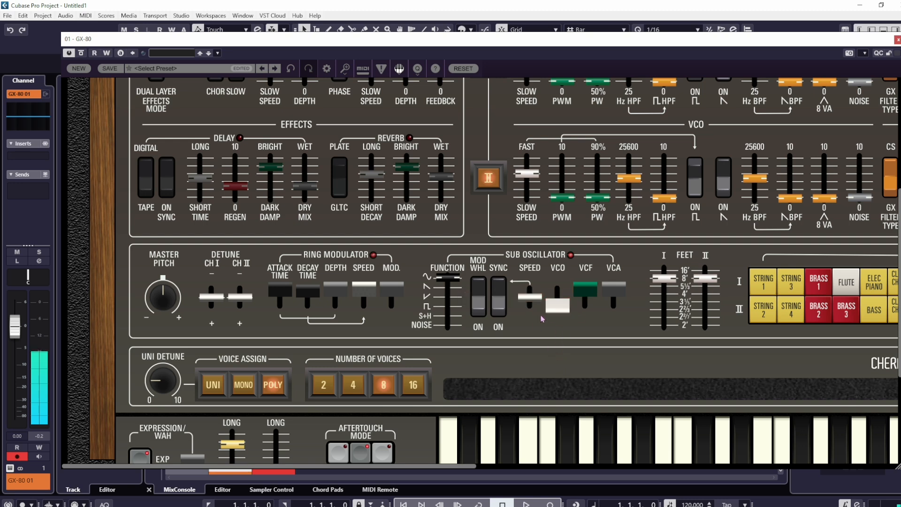
{"action": "mouse_move", "coordinate": [532, 297]}
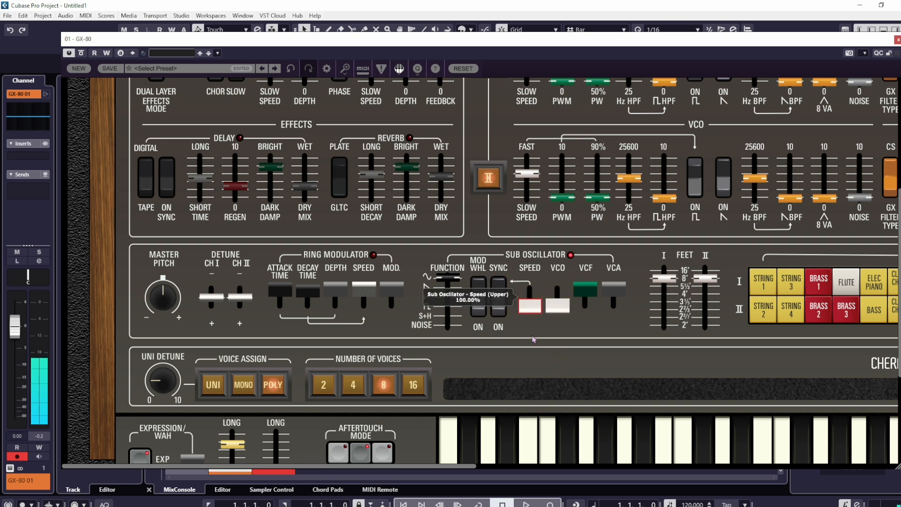
{"action": "left_click_drag", "start_coordinate": [531, 297], "coordinate": [558, 287]}
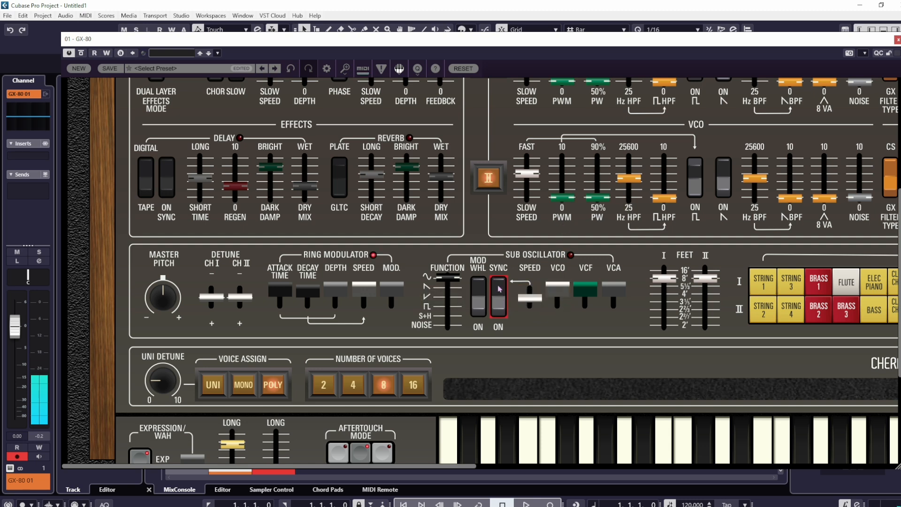
{"action": "mouse_move", "coordinate": [530, 299]}
{"action": "left_mouse_down"}
{"action": "mouse_move", "coordinate": [533, 315]}
{"action": "mouse_move", "coordinate": [529, 286]}
{"action": "mouse_move", "coordinate": [530, 295]}
{"action": "left_mouse_up"}
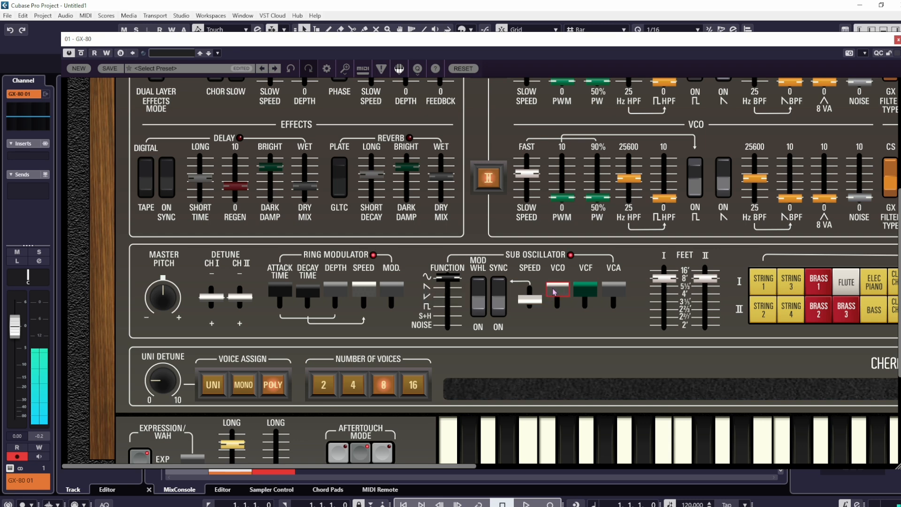
Vary the sub oscillator's speed with VCO fully lowered, ending with VCO fully raised and speed near the midpoint
{"action": "left_click_drag", "start_coordinate": [552, 291], "coordinate": [532, 345]}
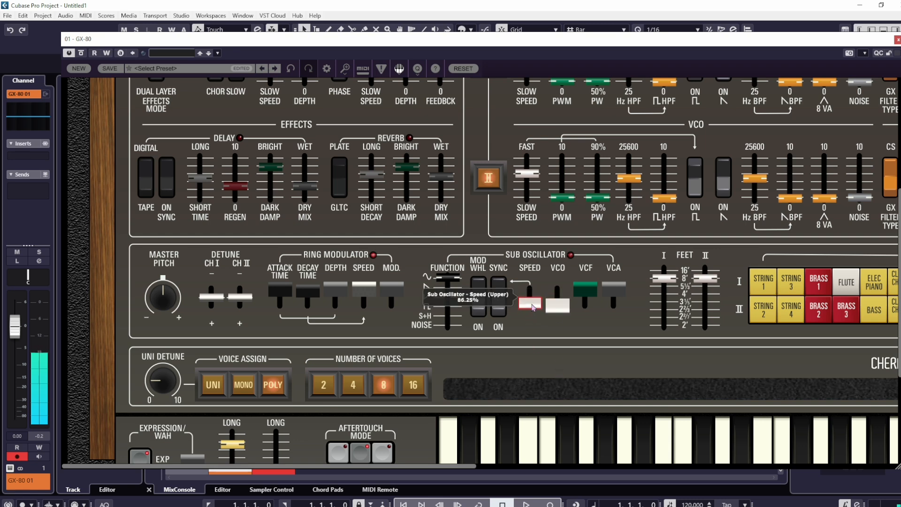
{"action": "left_click_drag", "start_coordinate": [533, 308], "coordinate": [557, 284]}
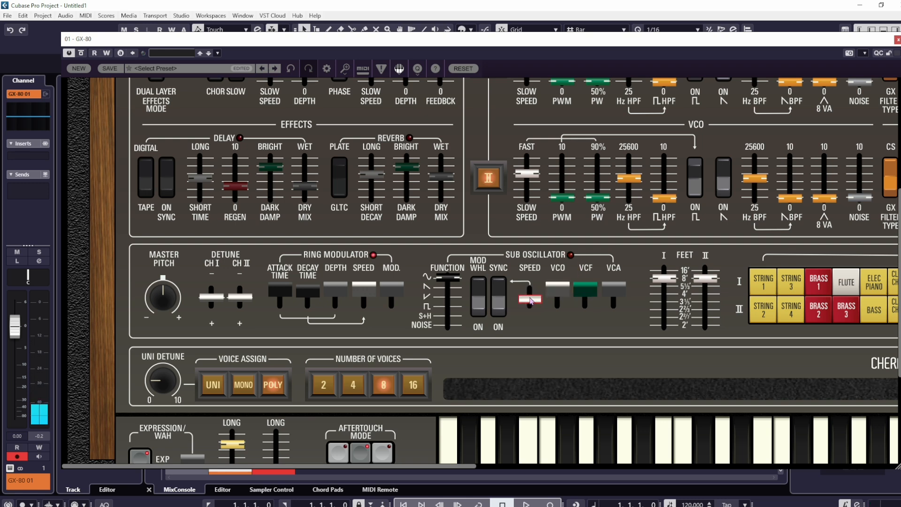
{"action": "mouse_move", "coordinate": [532, 300]}
{"action": "left_click_drag", "start_coordinate": [532, 302], "coordinate": [527, 294]}
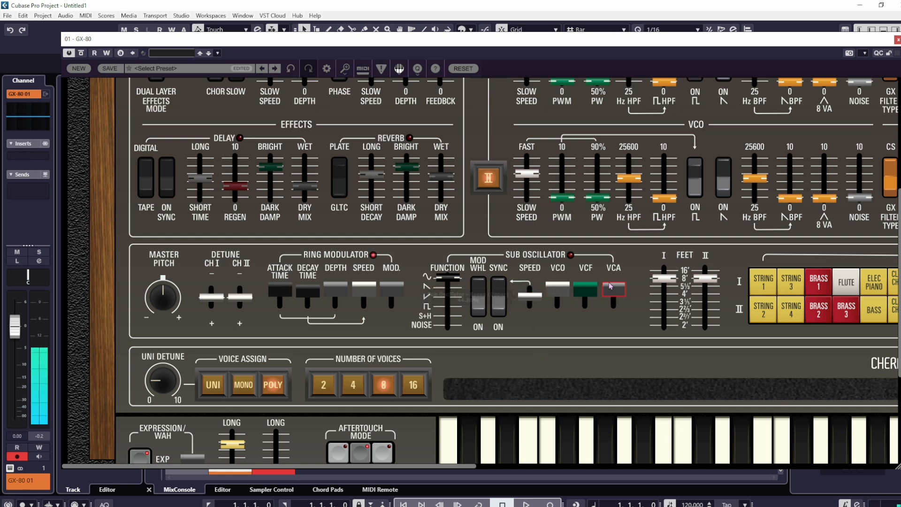
Try the sub oscillator's VCA slider fully lowered on its own, ending with both VCO and VCA fully lowered
{"action": "left_click_drag", "start_coordinate": [615, 290], "coordinate": [616, 361]}
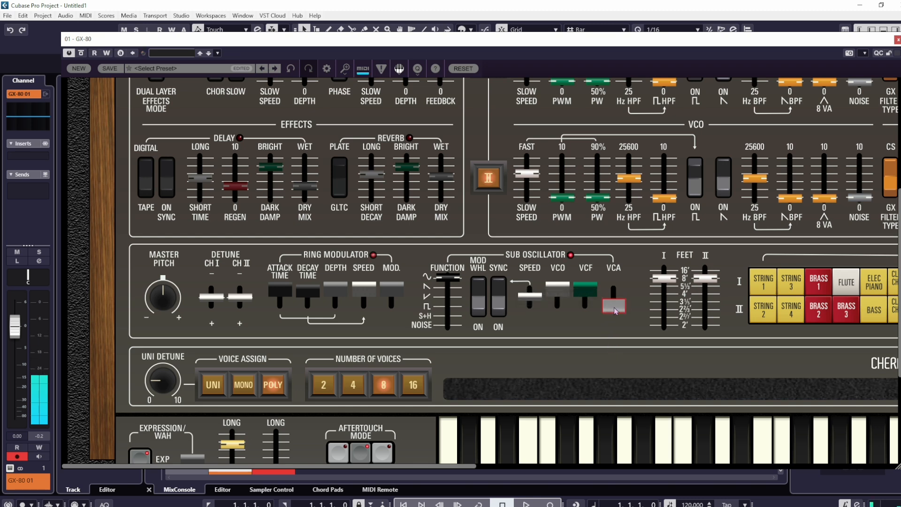
{"action": "left_click_drag", "start_coordinate": [615, 310], "coordinate": [614, 279]}
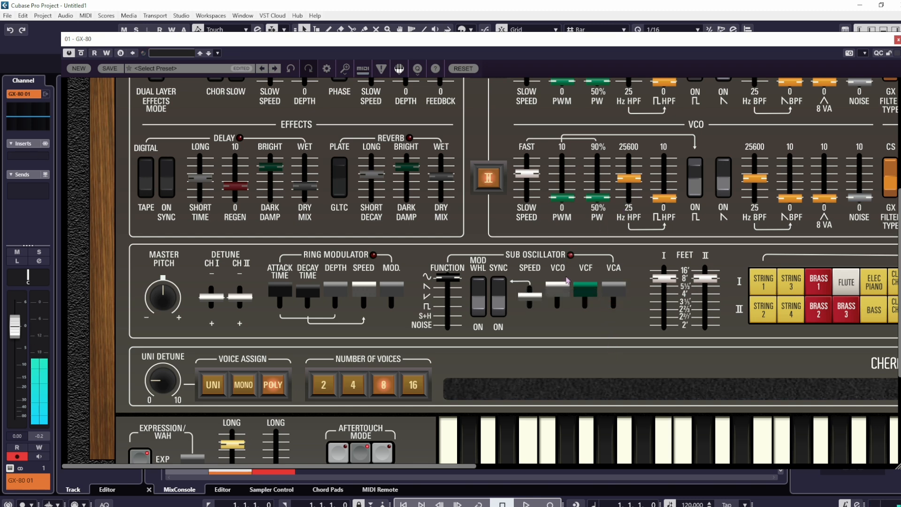
{"action": "left_click_drag", "start_coordinate": [557, 285], "coordinate": [563, 363]}
{"action": "left_click_drag", "start_coordinate": [612, 290], "coordinate": [609, 357]}
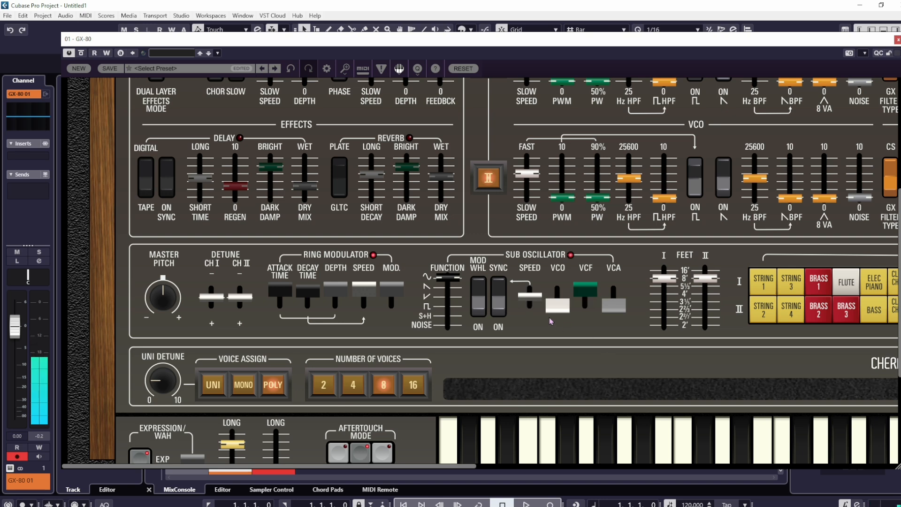
Step the sub oscillator's function through the falling saw, Ramp and Noise settings and return it to sine
{"action": "left_click_drag", "start_coordinate": [448, 279], "coordinate": [448, 305]}
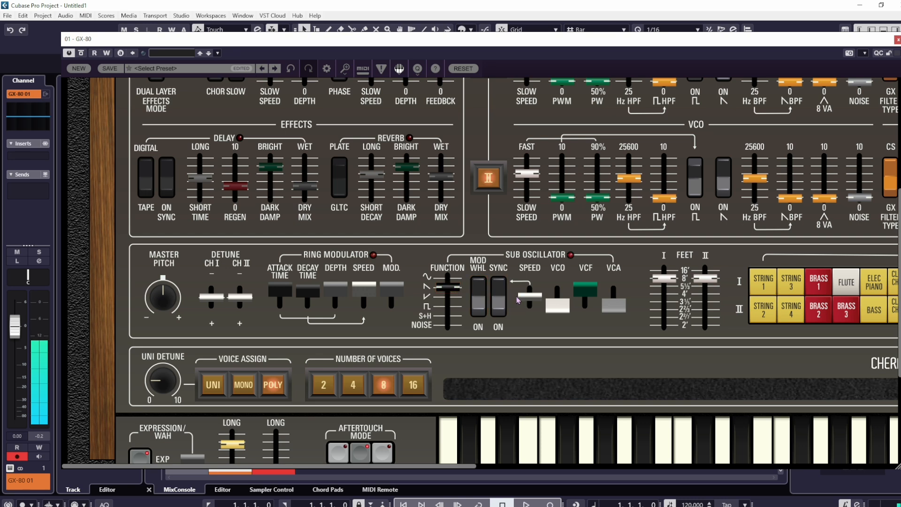
{"action": "left_click_drag", "start_coordinate": [530, 298], "coordinate": [532, 298]}
{"action": "left_click", "coordinate": [446, 297]}
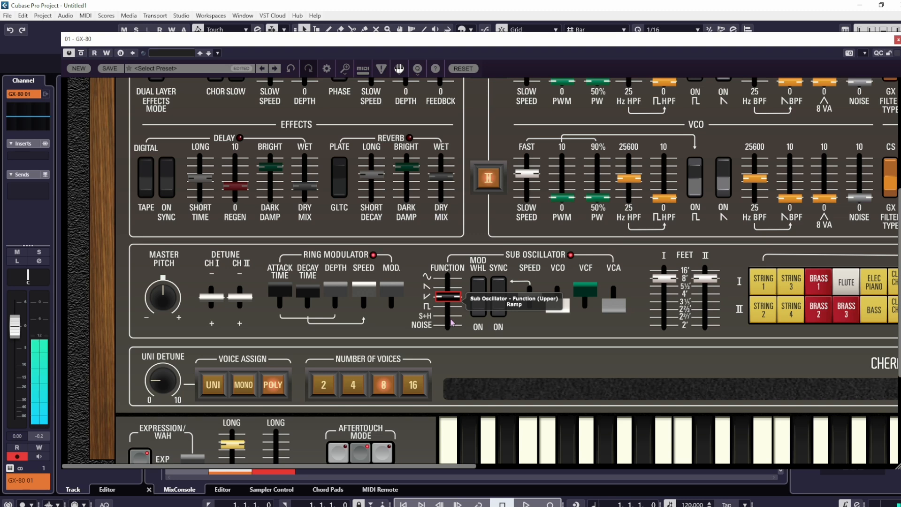
{"action": "left_click_drag", "start_coordinate": [452, 322], "coordinate": [449, 342]}
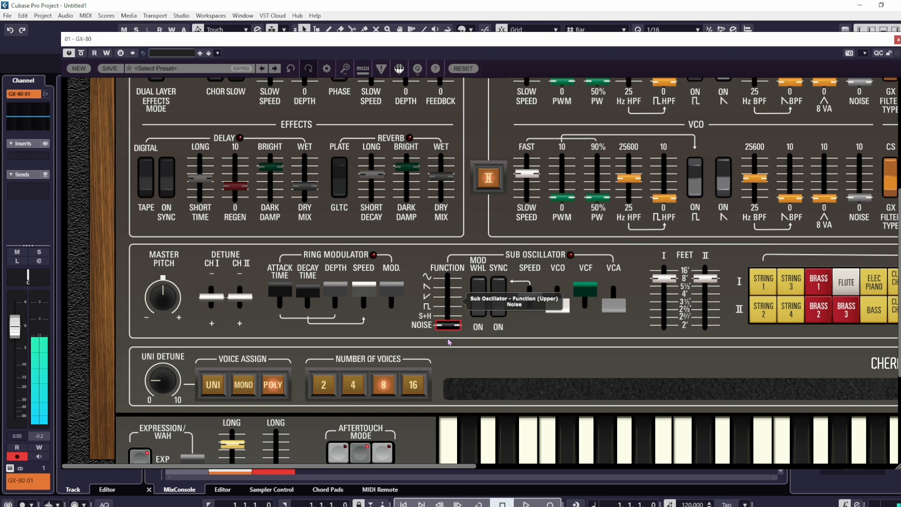
{"action": "left_click", "coordinate": [448, 337]}
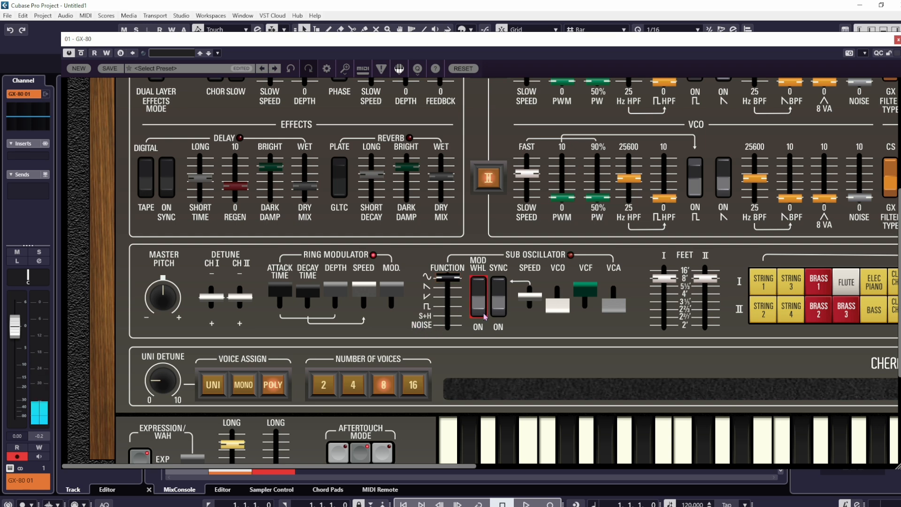
Raise the sub oscillator's VCO and VCA sliders fully
{"action": "left_click_drag", "start_coordinate": [557, 305], "coordinate": [557, 288]}
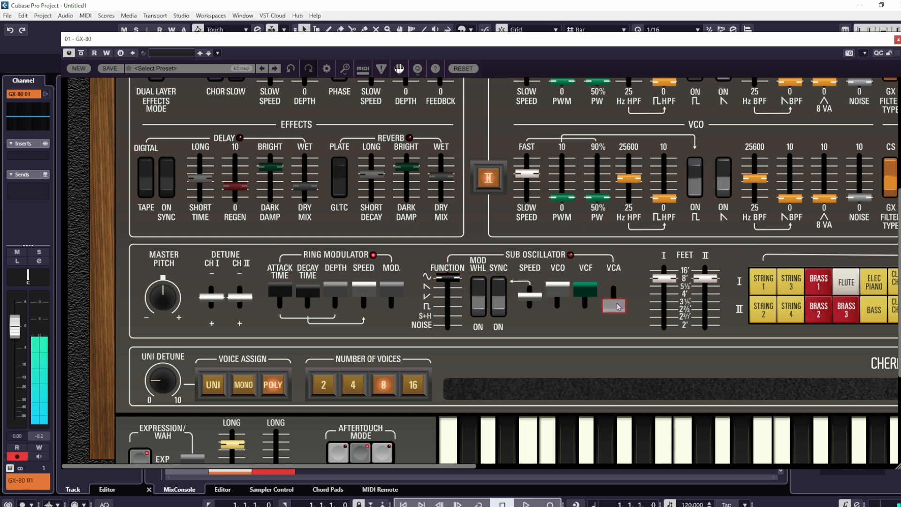
{"action": "left_click_drag", "start_coordinate": [618, 307], "coordinate": [616, 285]}
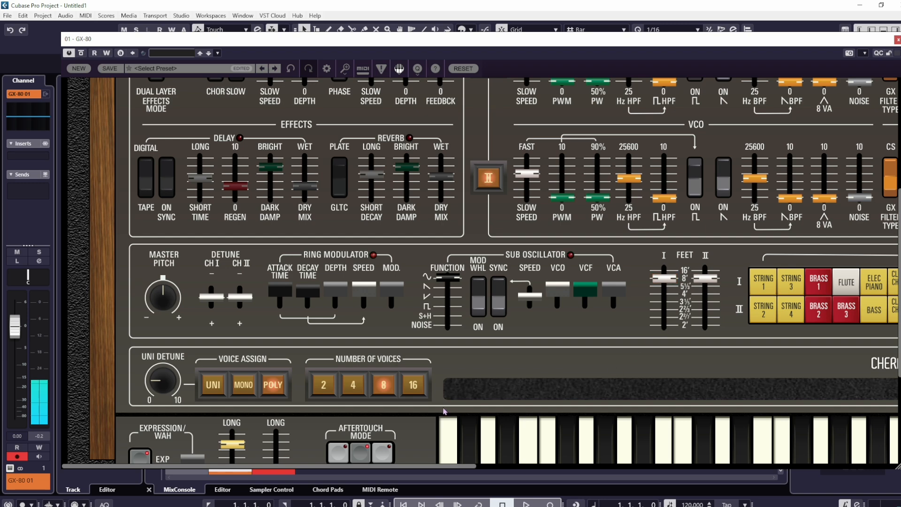
Try the Feet II slider at 5 1/3' and 3 1/5', ending with both Feet sliders at 8'
{"action": "left_click_drag", "start_coordinate": [419, 468], "coordinate": [573, 477]}
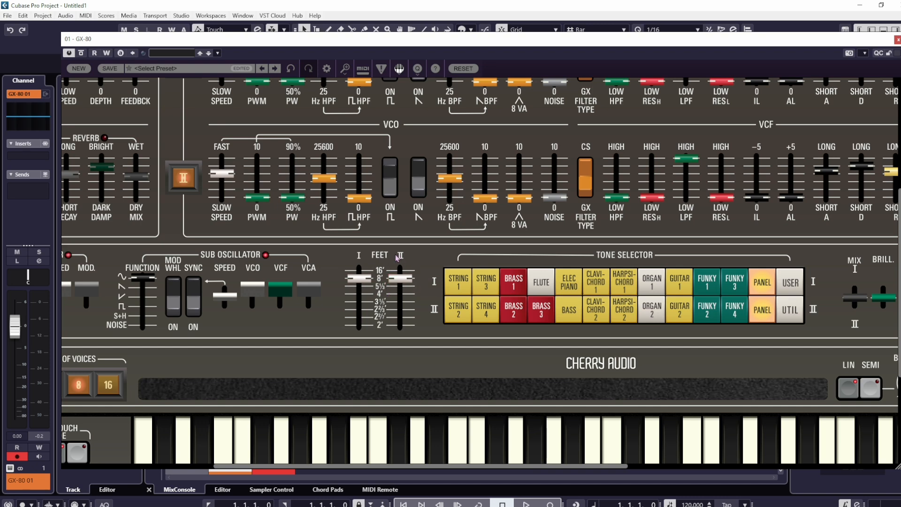
{"action": "left_click_drag", "start_coordinate": [394, 276], "coordinate": [405, 291]}
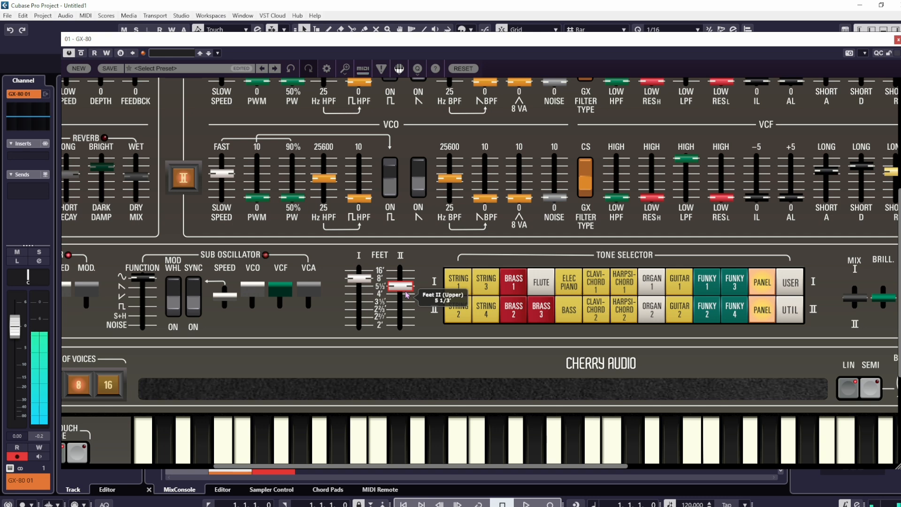
{"action": "left_click_drag", "start_coordinate": [402, 286], "coordinate": [404, 310]}
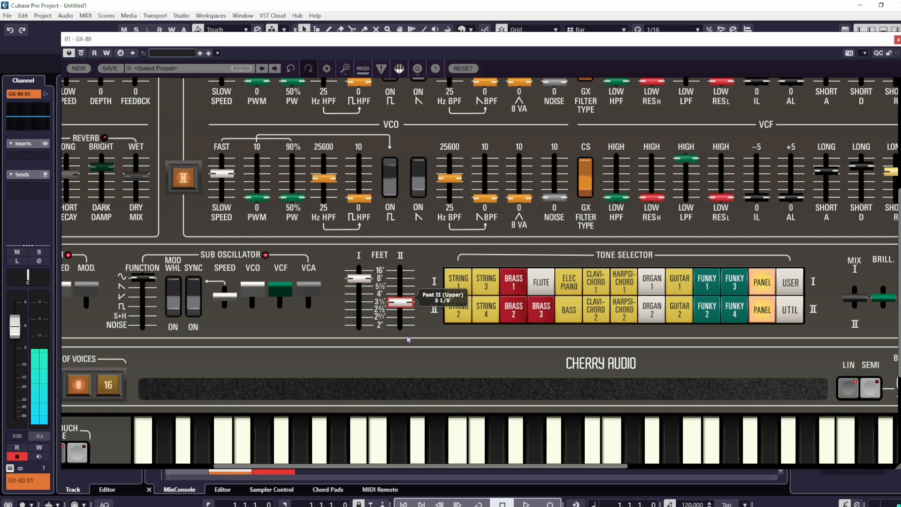
{"action": "left_click_drag", "start_coordinate": [411, 360], "coordinate": [412, 290]}
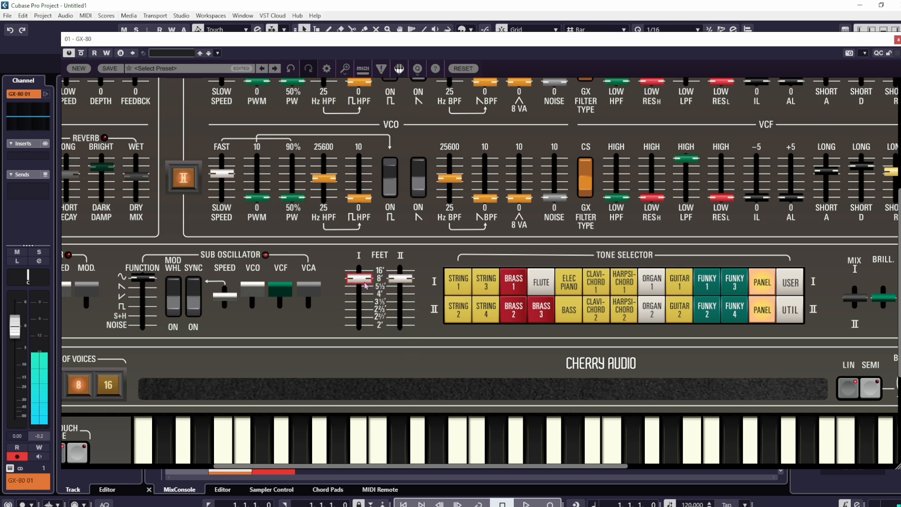
{"action": "mouse_move", "coordinate": [359, 278]}
{"action": "left_mouse_down"}
{"action": "mouse_move", "coordinate": [370, 307]}
{"action": "mouse_move", "coordinate": [370, 281]}
{"action": "left_mouse_up"}
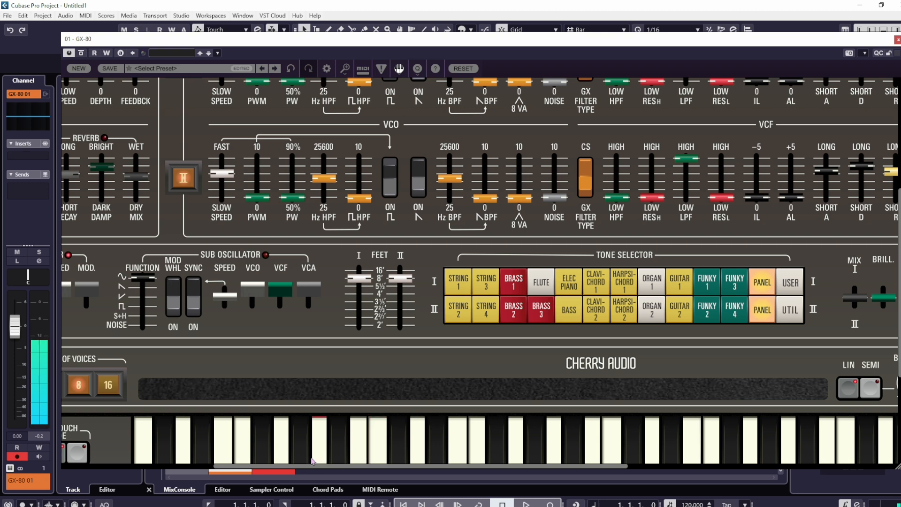
Shift the mix fully to rank I and audition its tones from Funky to Flute, ending on Elec Piano
{"action": "left_click_drag", "start_coordinate": [333, 469], "coordinate": [450, 469]}
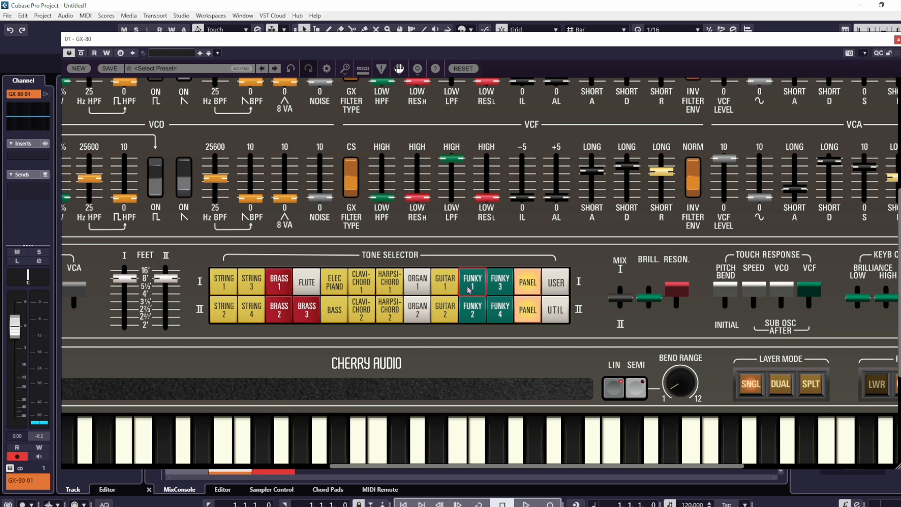
{"action": "left_click_drag", "start_coordinate": [612, 298], "coordinate": [612, 289]}
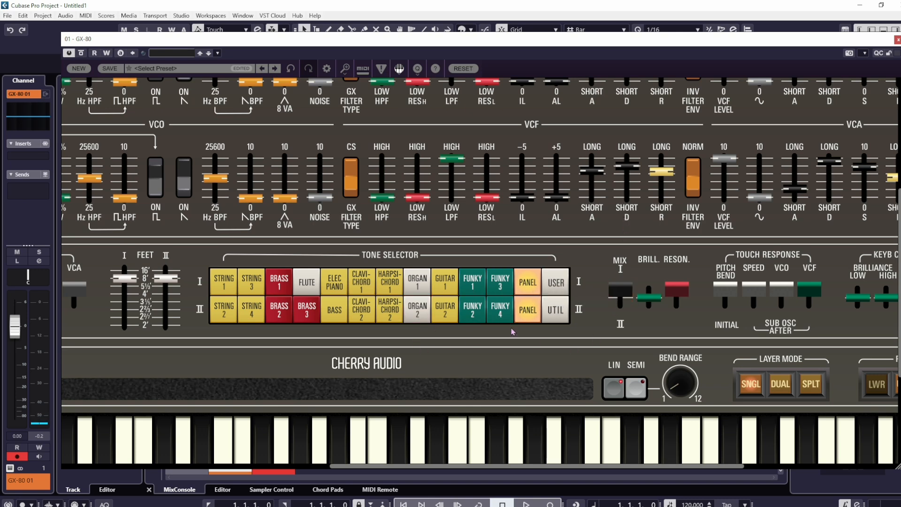
{"action": "left_click", "coordinate": [498, 285]}
{"action": "left_click", "coordinate": [474, 286]}
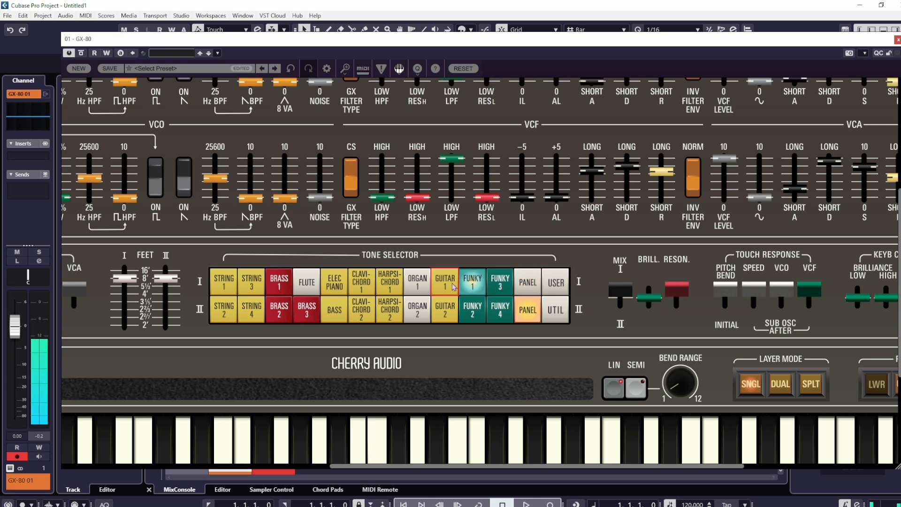
{"action": "left_click", "coordinate": [446, 286]}
{"action": "left_click", "coordinate": [408, 287]}
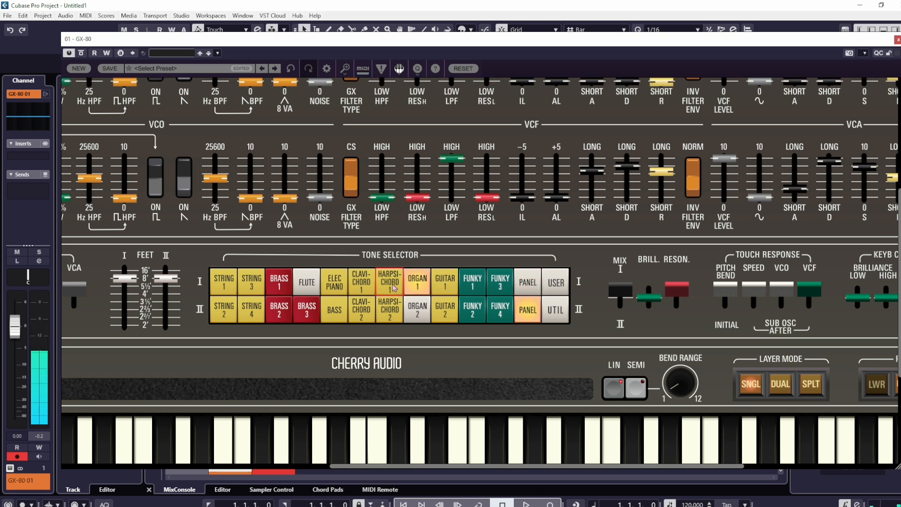
{"action": "left_click", "coordinate": [396, 288]}
{"action": "left_click", "coordinate": [367, 286]}
{"action": "left_click", "coordinate": [334, 284]}
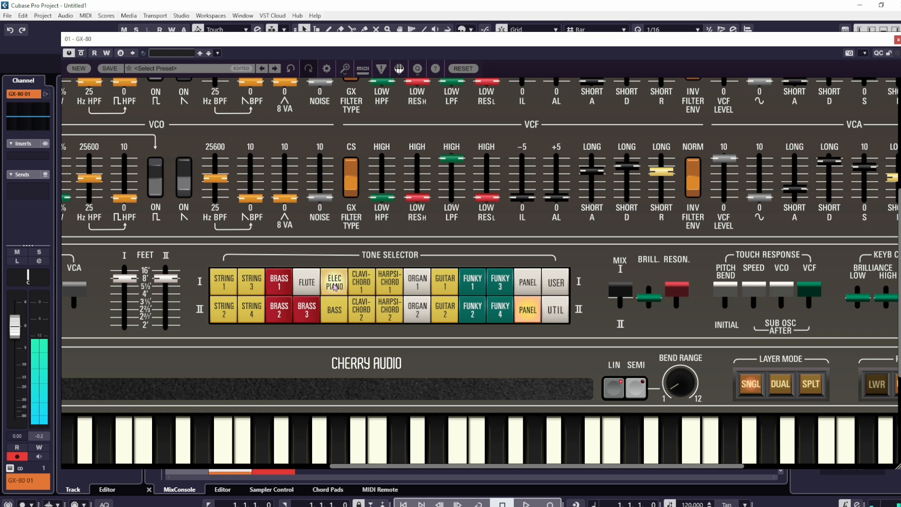
{"action": "left_click", "coordinate": [302, 285]}
{"action": "left_click", "coordinate": [331, 285]}
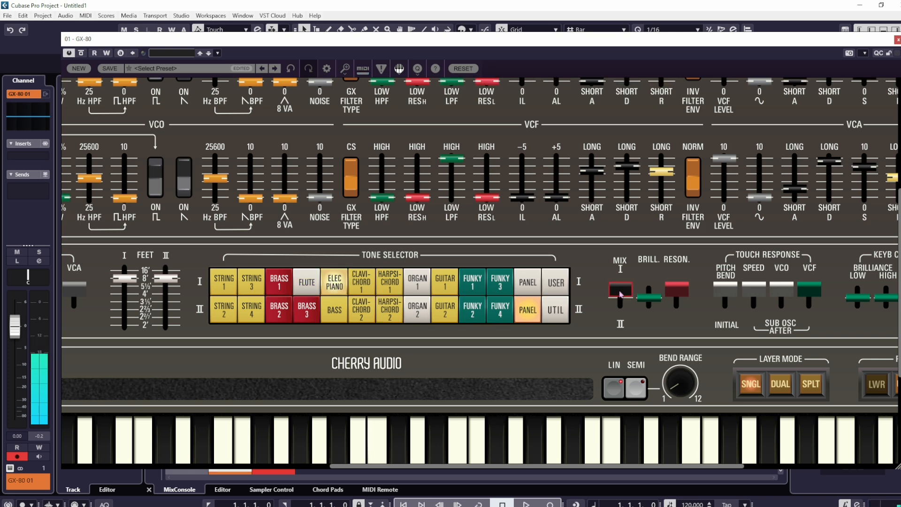
Set the mix to the midpoint and audition rank II tones Funky 2, Guitar 2 and Brass 3, ending on Brass 2
{"action": "left_click_drag", "start_coordinate": [620, 292], "coordinate": [621, 322]}
{"action": "left_click", "coordinate": [478, 311]}
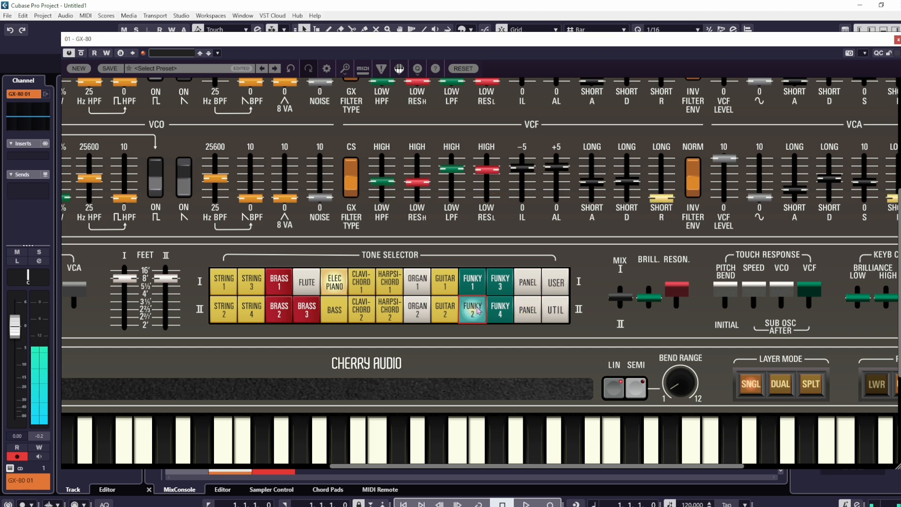
{"action": "left_click", "coordinate": [444, 310]}
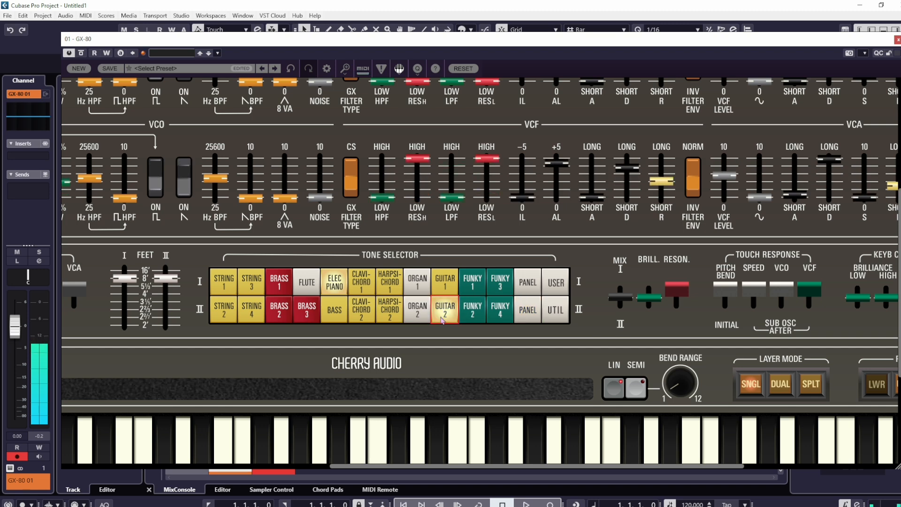
{"action": "left_click", "coordinate": [307, 309]}
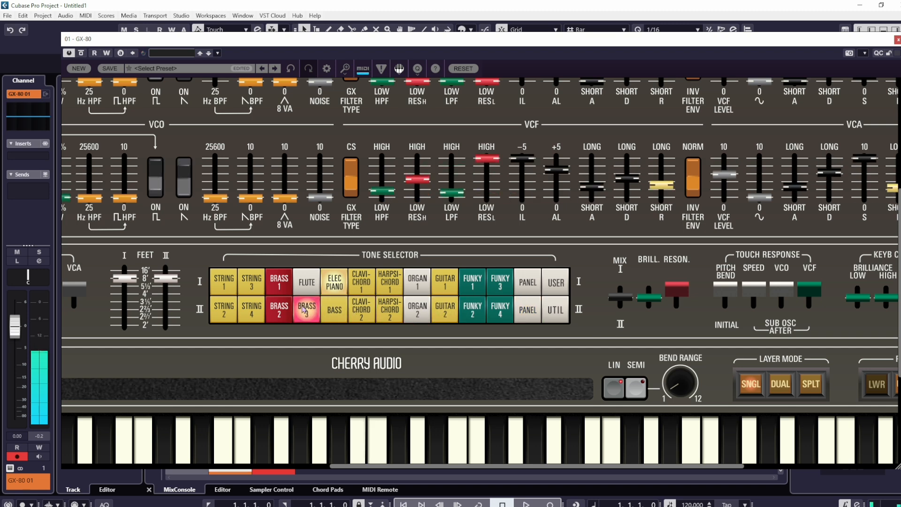
{"action": "left_click", "coordinate": [474, 316]}
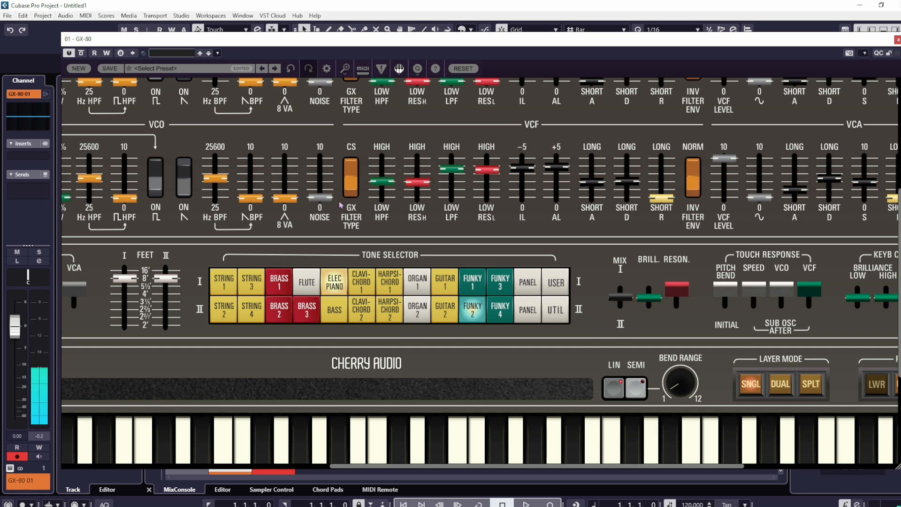
{"action": "left_click", "coordinate": [279, 310]}
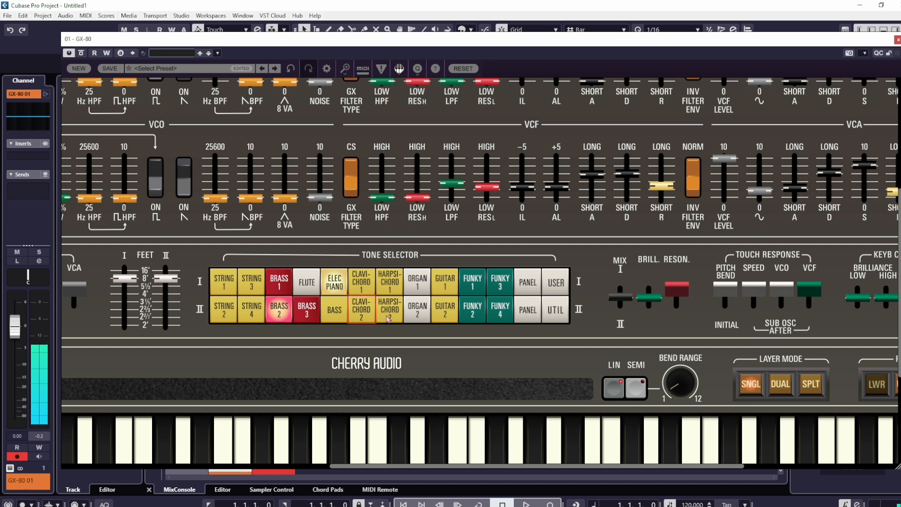
Look through the tone selector's utility functions for copying, resetting and swapping ranks I and II
{"action": "left_click", "coordinate": [552, 313]}
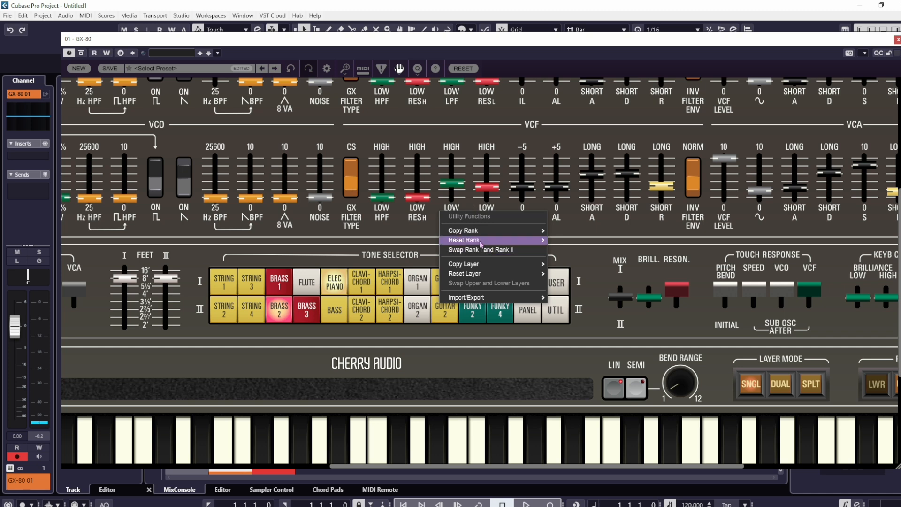
{"action": "mouse_move", "coordinate": [478, 234]}
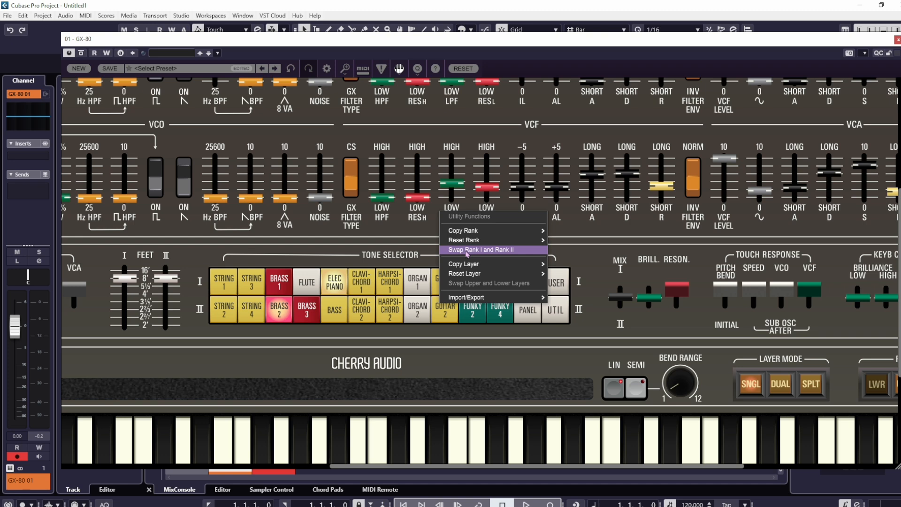
{"action": "left_click", "coordinate": [471, 249]}
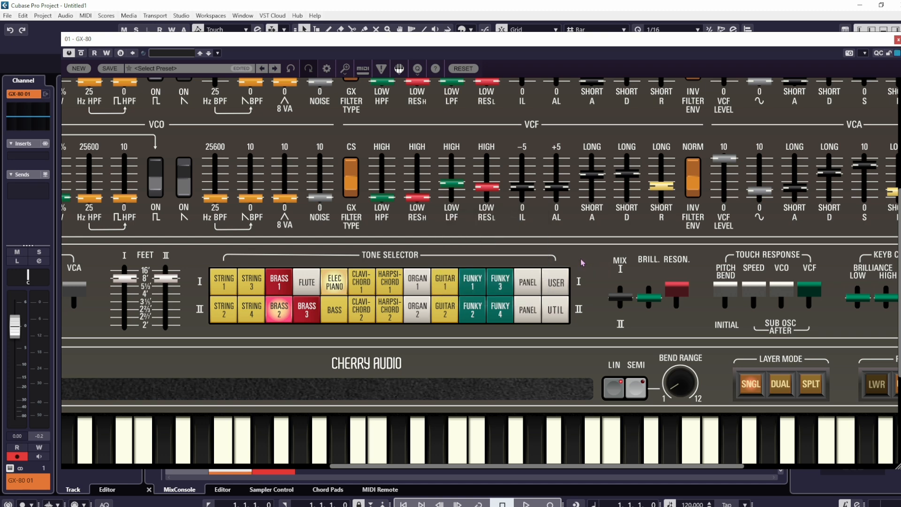
Show the user tones and reshape rank II: raise both resonances, VCF release, VCA sine and attack, lower LPF, set the 8 VA triangle to 68.4%
{"action": "left_click", "coordinate": [556, 283]}
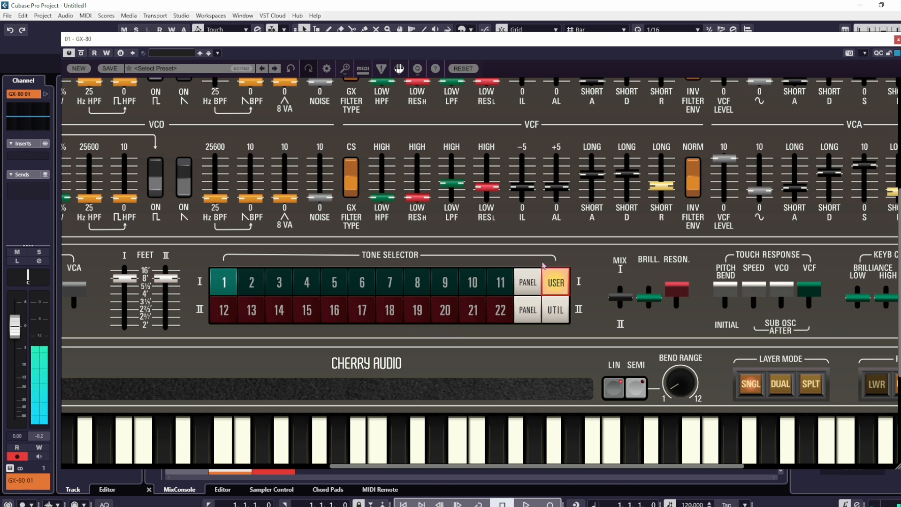
{"action": "left_click_drag", "start_coordinate": [488, 186], "coordinate": [493, 177]}
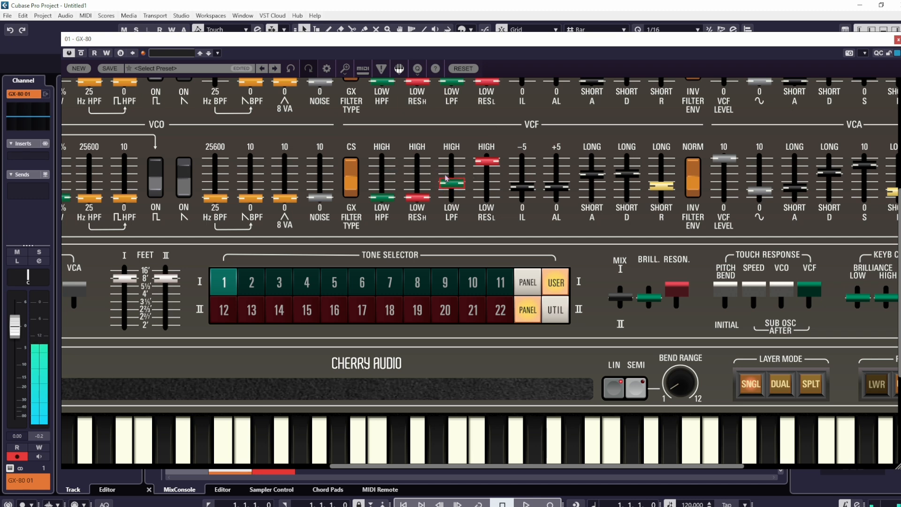
{"action": "left_click_drag", "start_coordinate": [428, 187], "coordinate": [427, 172]}
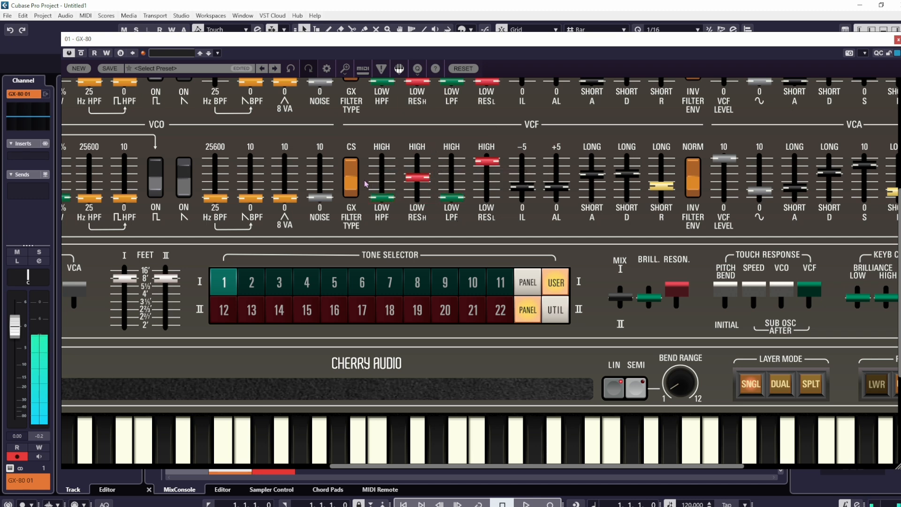
{"action": "left_click_drag", "start_coordinate": [286, 198], "coordinate": [286, 171]}
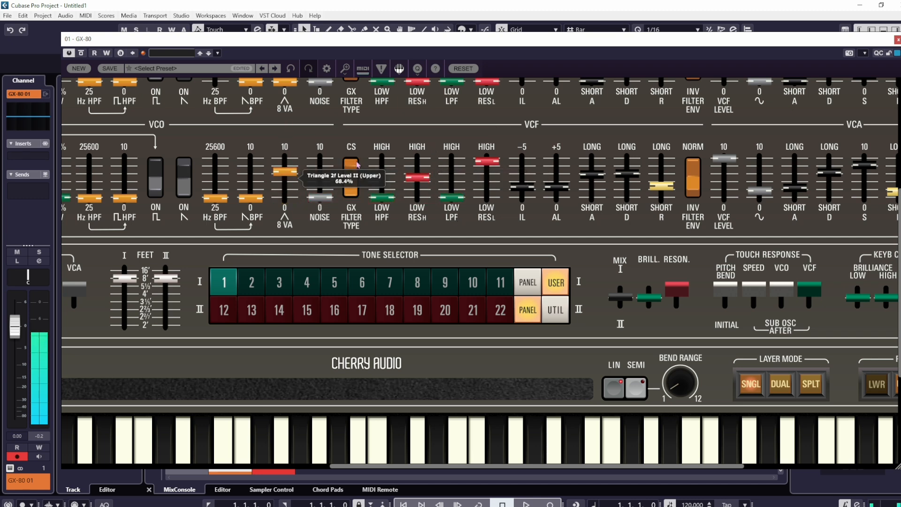
{"action": "left_click_drag", "start_coordinate": [661, 185], "coordinate": [661, 162]}
{"action": "left_click_drag", "start_coordinate": [760, 192], "coordinate": [795, 180]}
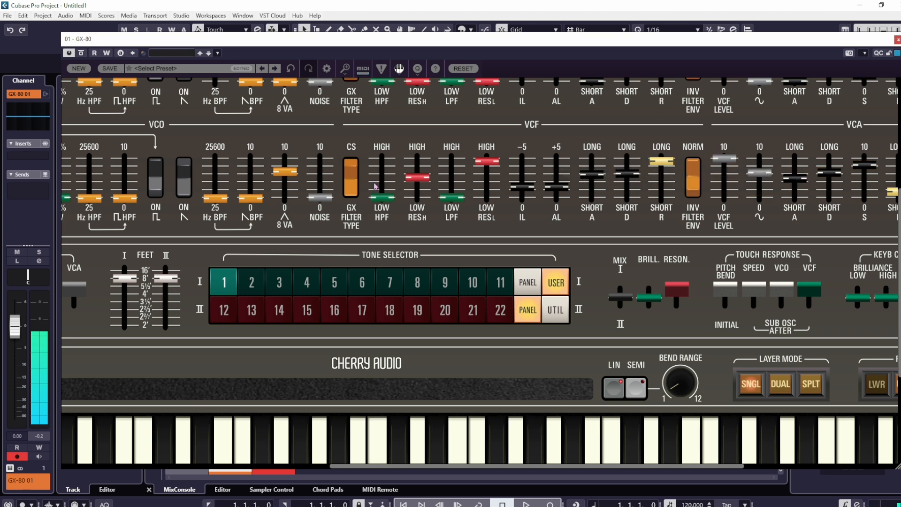
Save the rank II sound to user slot 12 and return the tone selector to the factory tones
{"action": "right_click", "coordinate": [221, 314]}
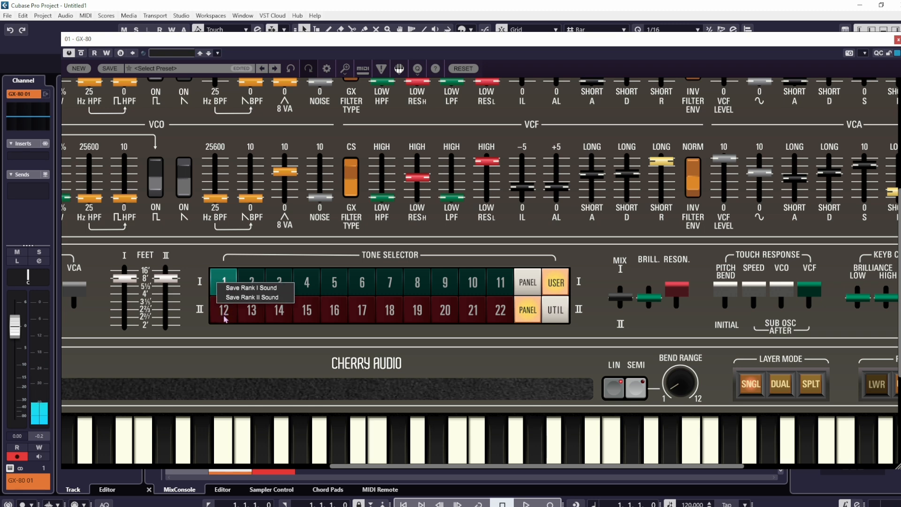
{"action": "left_click", "coordinate": [244, 298]}
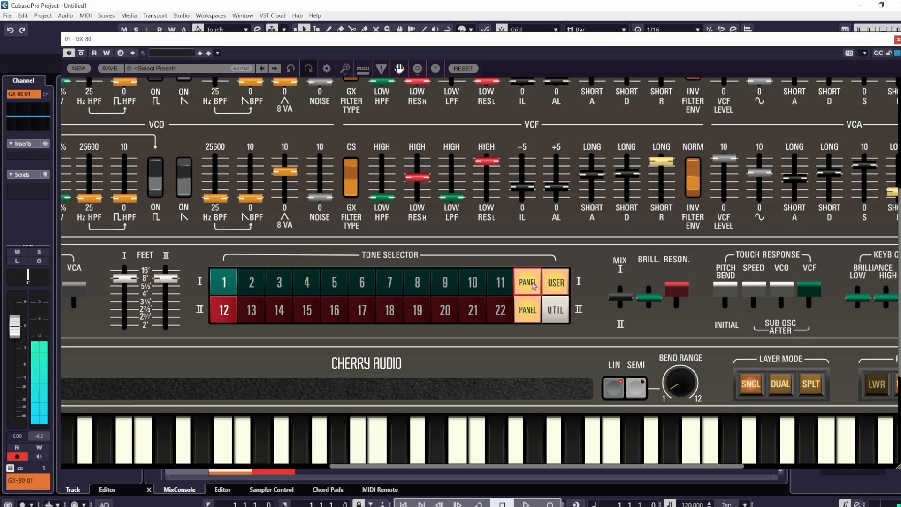
{"action": "left_click", "coordinate": [564, 287]}
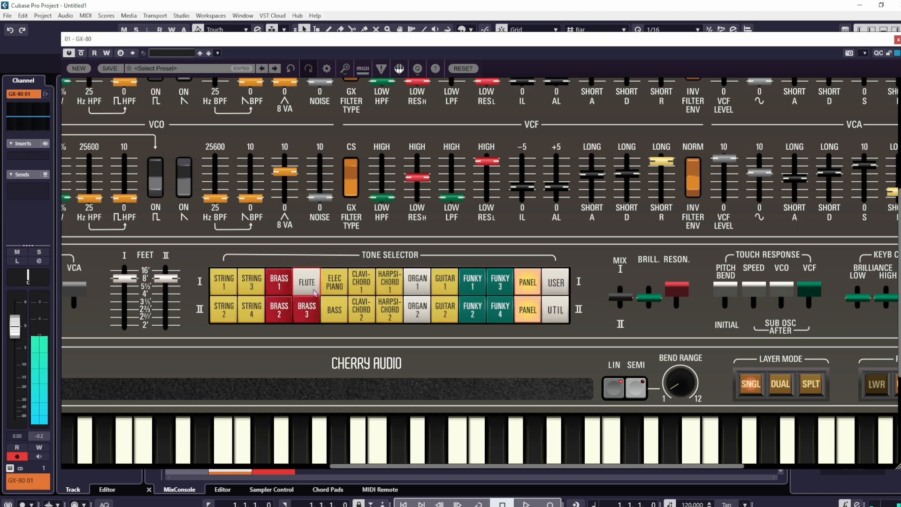
Audition the factory tones, choosing Bass for rank II, Clavichord 1 for rank I and Harpsichord 2 for rank II
{"action": "left_click", "coordinate": [334, 309]}
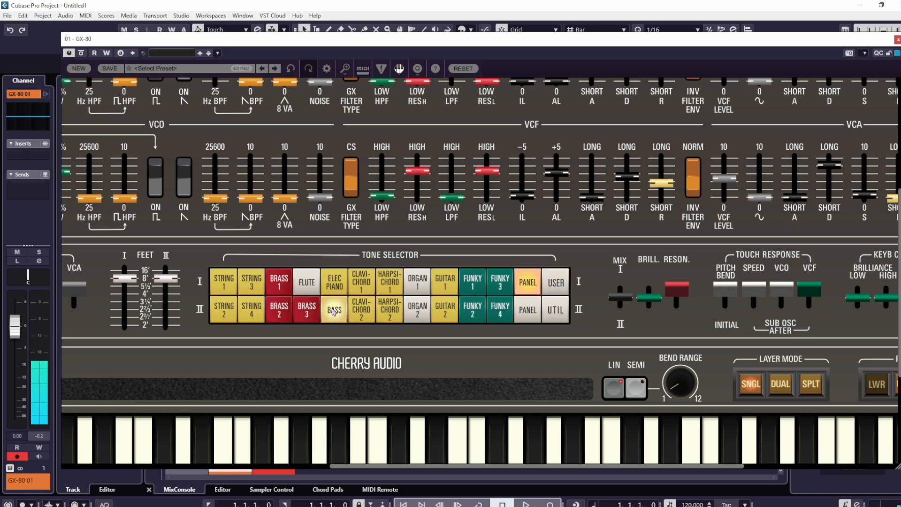
{"action": "left_click", "coordinate": [361, 282]}
{"action": "left_click", "coordinate": [389, 309]}
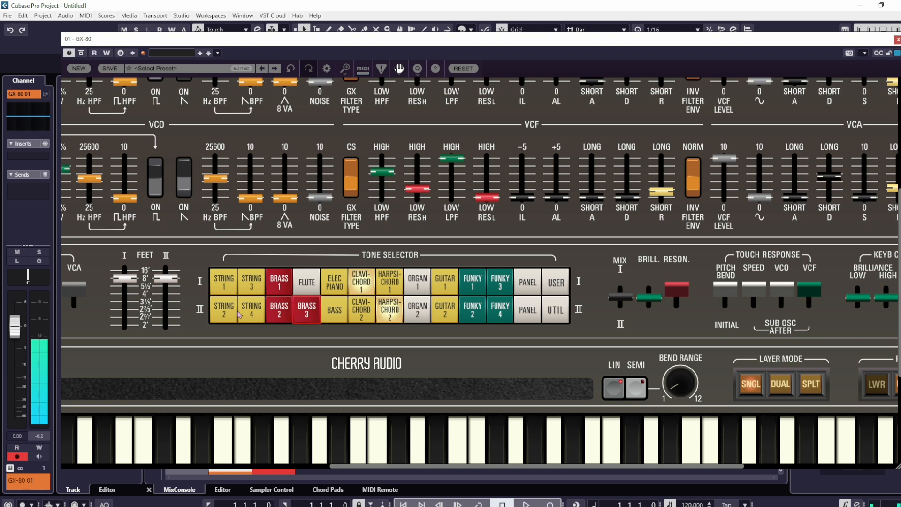
{"action": "left_click", "coordinate": [537, 315]}
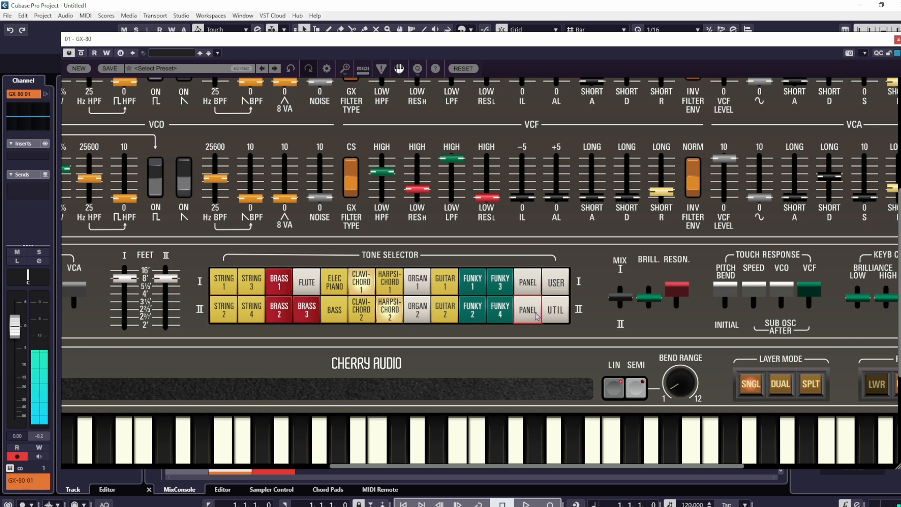
Recall the saved sound from user slot 12 on rank II and return the tone selector to the factory tones
{"action": "left_click", "coordinate": [555, 283]}
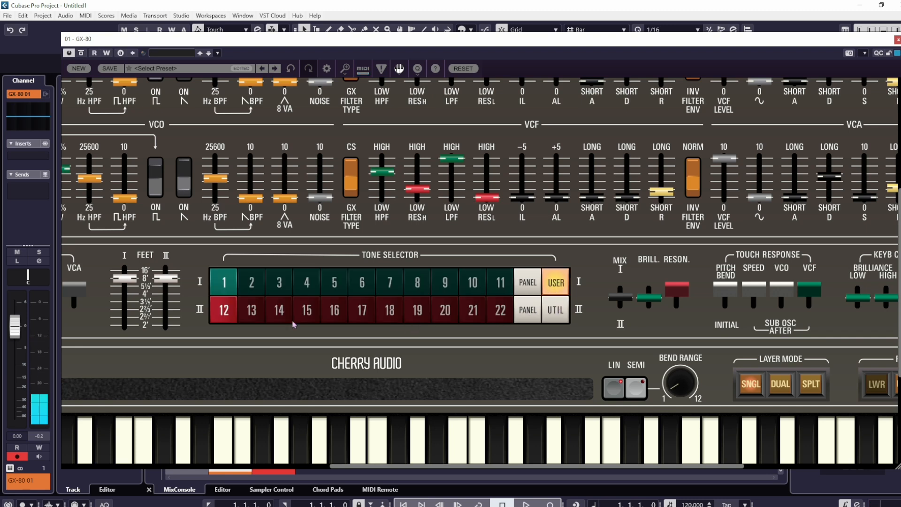
{"action": "left_click", "coordinate": [236, 315]}
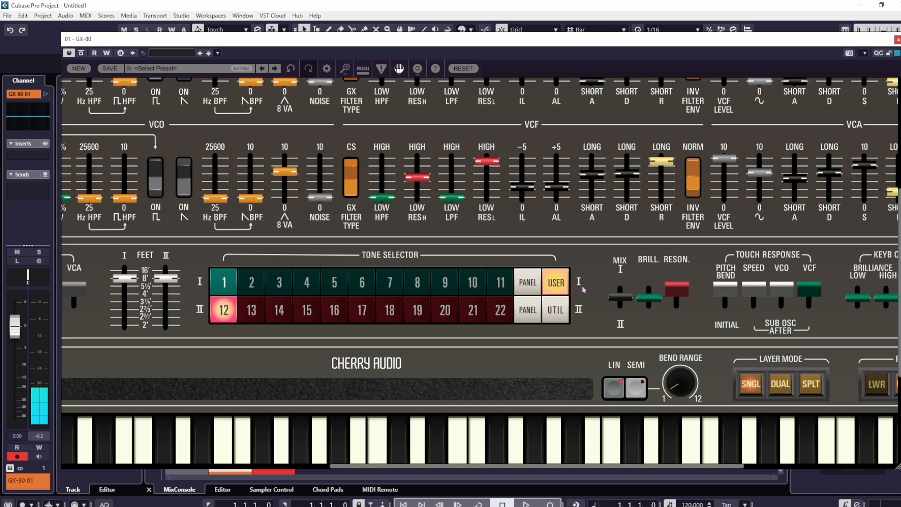
{"action": "left_click", "coordinate": [528, 282]}
{"action": "left_click", "coordinate": [554, 283]}
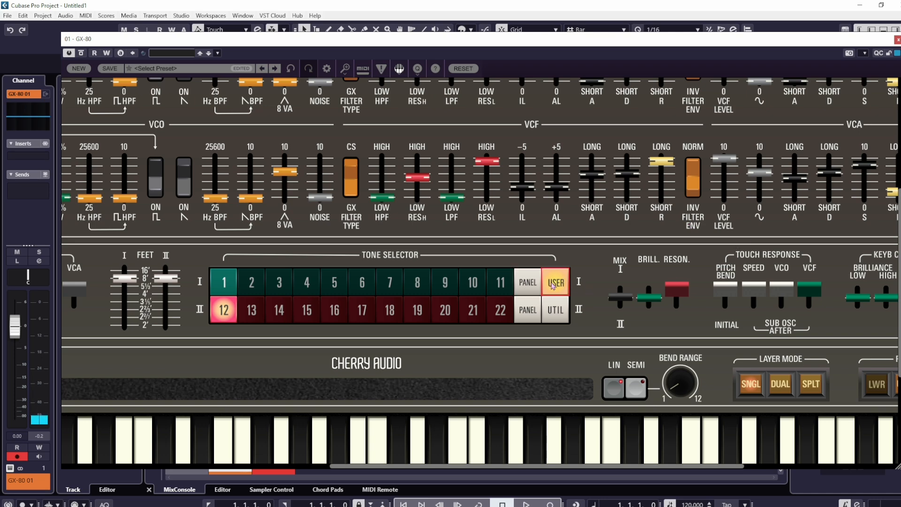
{"action": "left_click", "coordinate": [553, 284]}
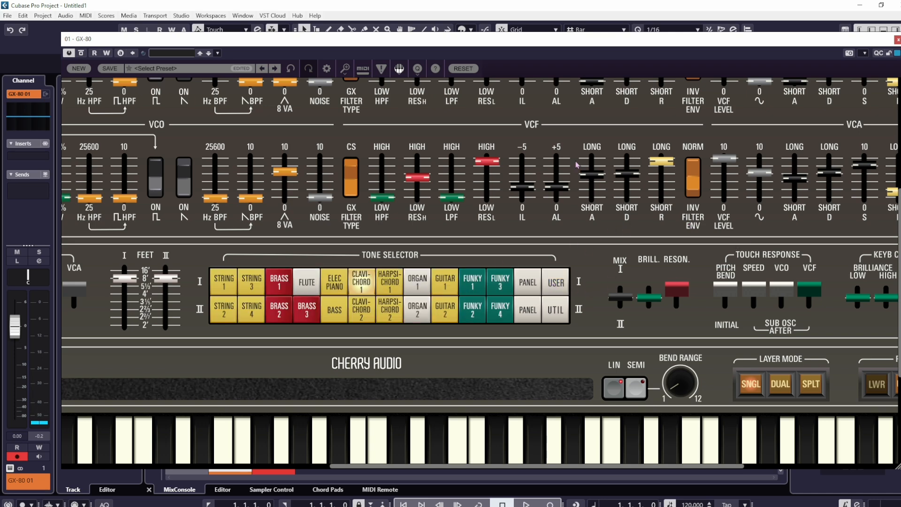
Start a new blank preset and set its mix slider to the midpoint between ranks I and II
{"action": "left_click", "coordinate": [463, 68]}
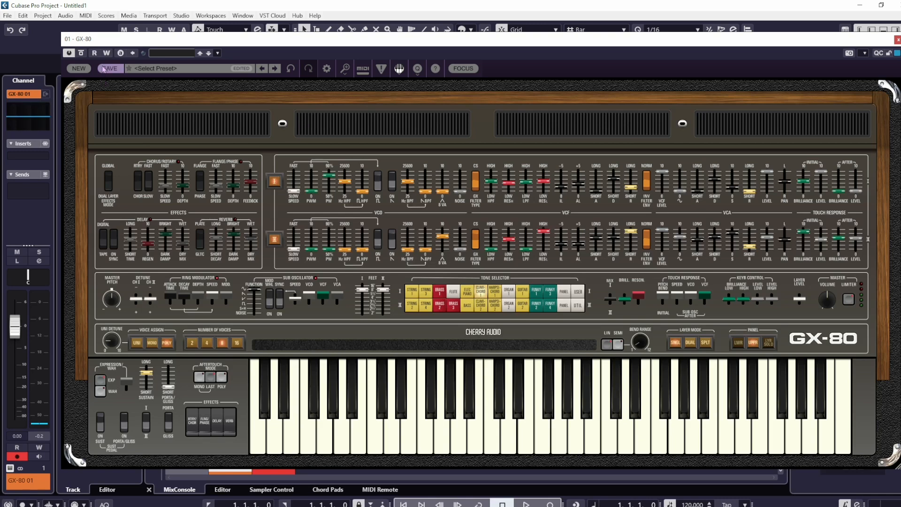
{"action": "left_click", "coordinate": [78, 68]}
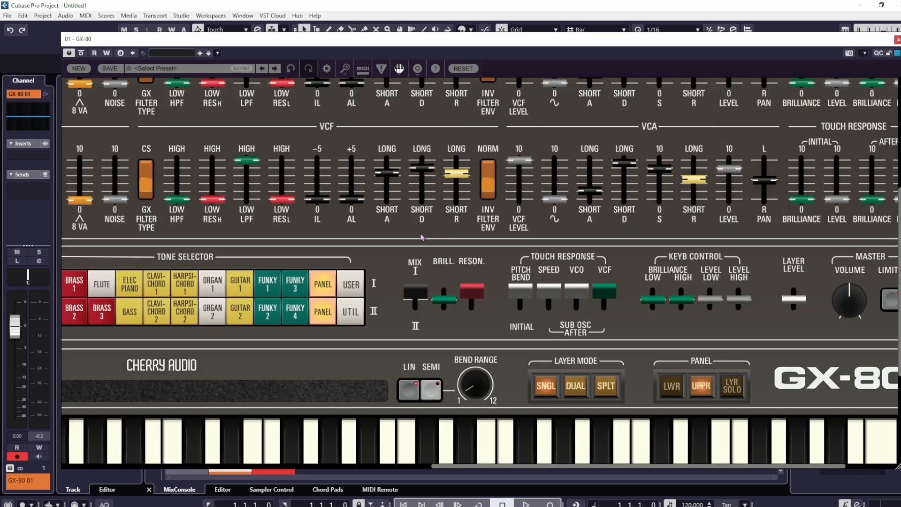
{"action": "mouse_move", "coordinate": [417, 291]}
{"action": "left_mouse_down"}
{"action": "mouse_move", "coordinate": [419, 271]}
{"action": "mouse_move", "coordinate": [417, 278]}
{"action": "left_mouse_up"}
Try global brilliance at -100% and global resonance at 100%, ending with brilliance centred and resonance slightly above its slider's midpoint
{"action": "left_click", "coordinate": [444, 294]}
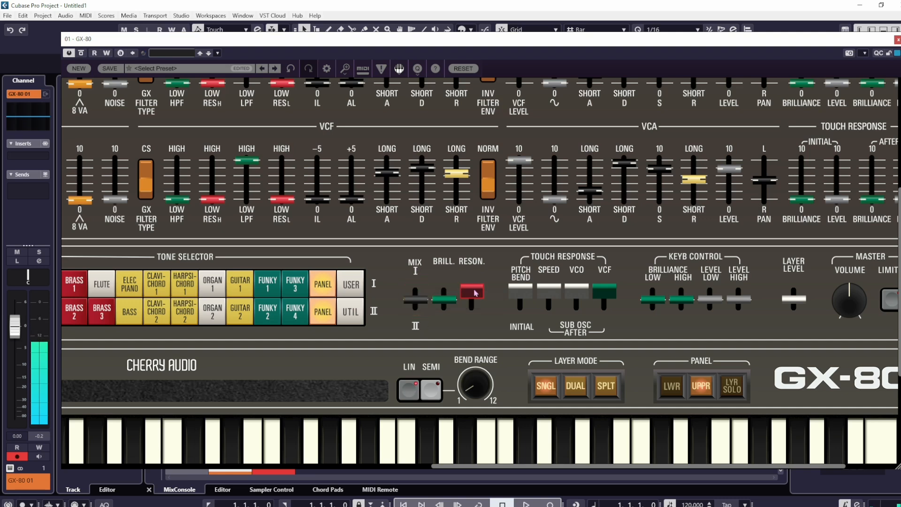
{"action": "mouse_move", "coordinate": [445, 294]}
{"action": "mouse_move", "coordinate": [442, 301]}
{"action": "left_mouse_down"}
{"action": "mouse_move", "coordinate": [454, 278]}
{"action": "mouse_move", "coordinate": [456, 307]}
{"action": "mouse_move", "coordinate": [456, 288]}
{"action": "mouse_move", "coordinate": [459, 300]}
{"action": "left_mouse_up"}
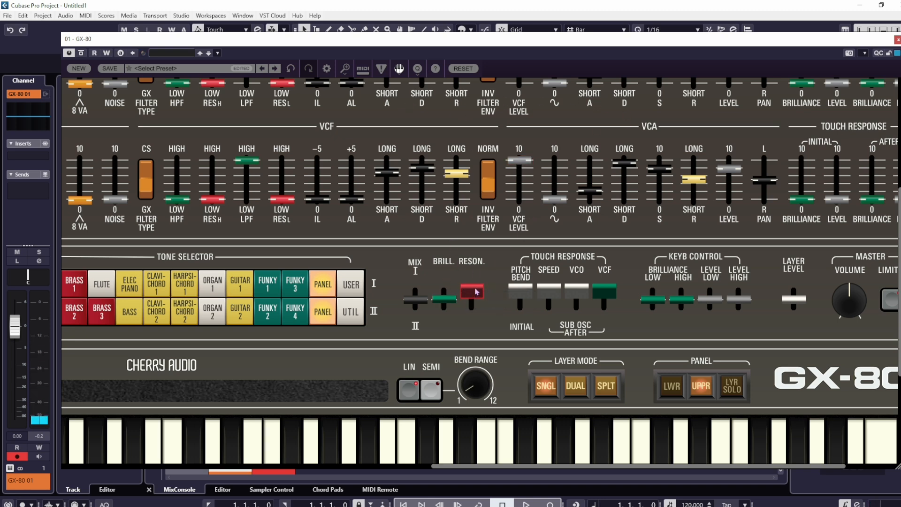
{"action": "mouse_move", "coordinate": [476, 292]}
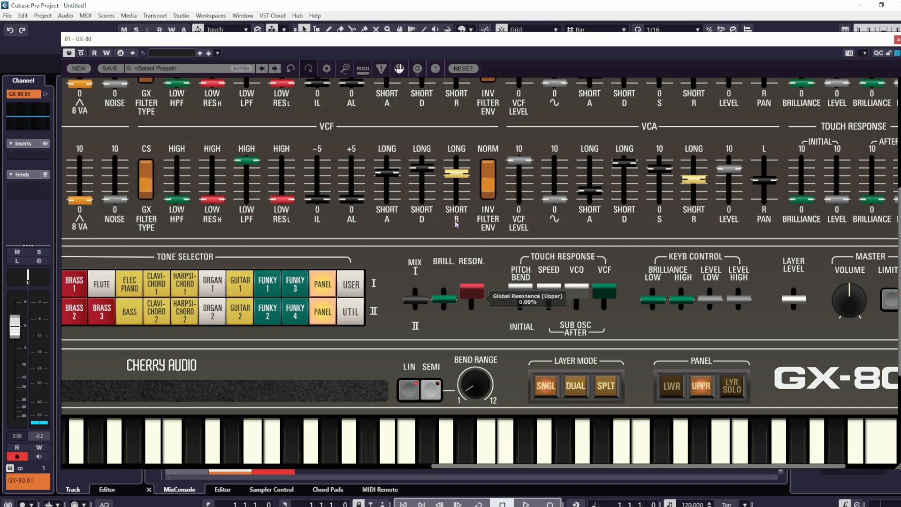
{"action": "left_click_drag", "start_coordinate": [477, 293], "coordinate": [450, 280]}
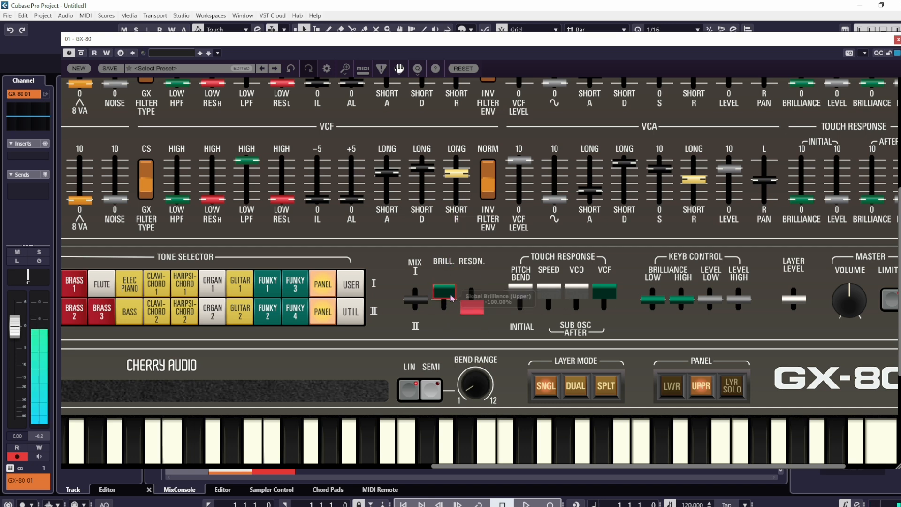
{"action": "left_click_drag", "start_coordinate": [472, 309], "coordinate": [449, 314]}
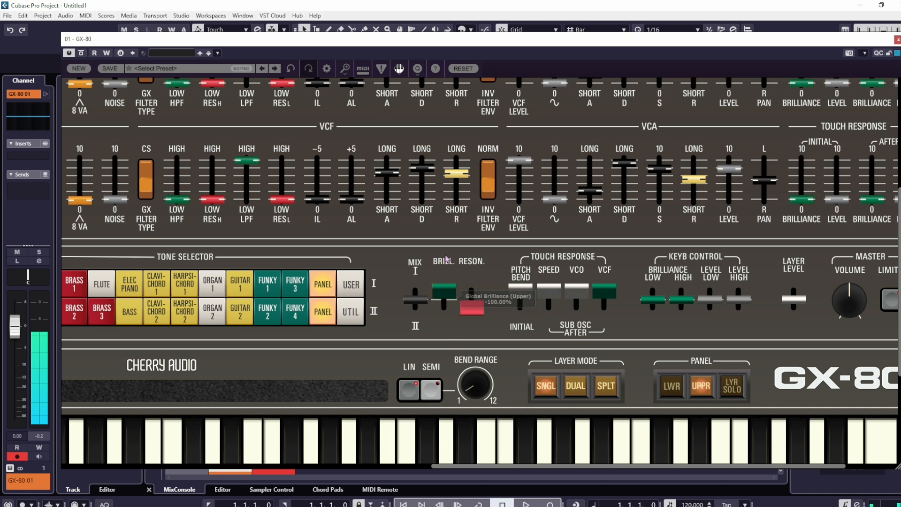
{"action": "mouse_move", "coordinate": [473, 309]}
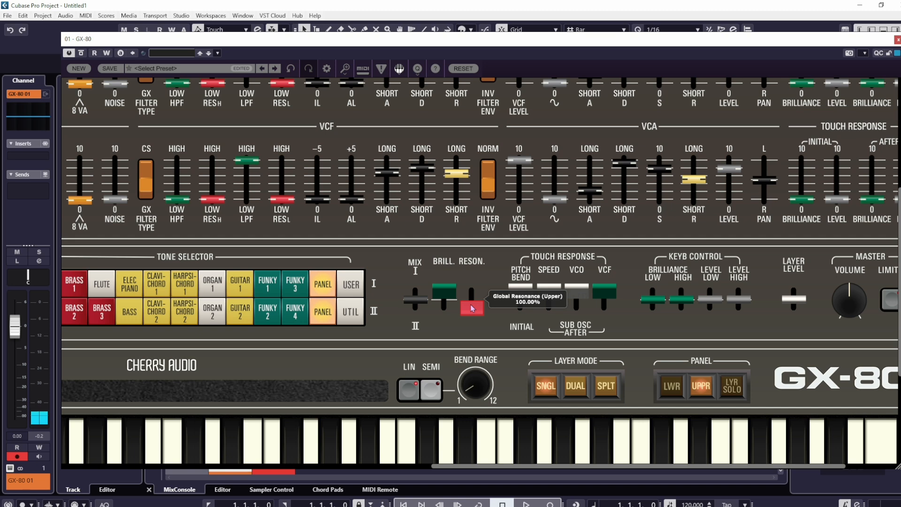
{"action": "left_click_drag", "start_coordinate": [472, 308], "coordinate": [479, 264]}
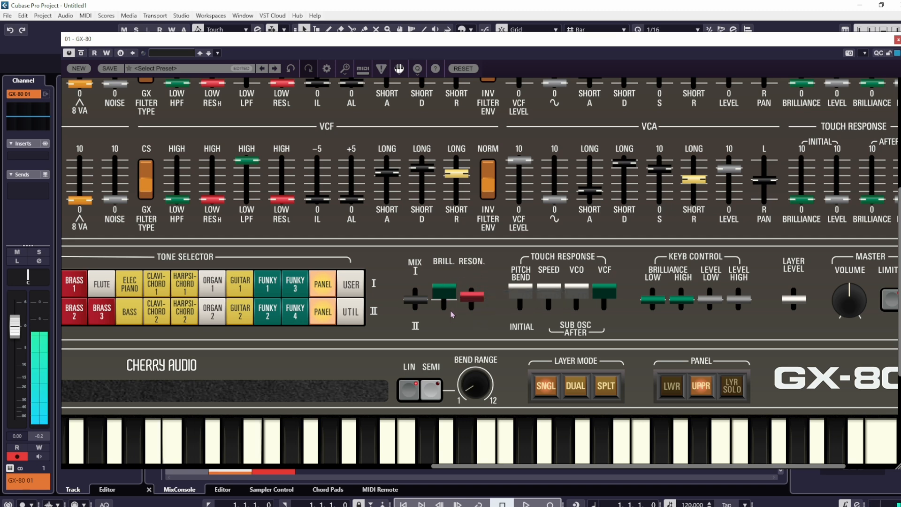
{"action": "left_click_drag", "start_coordinate": [452, 314], "coordinate": [454, 326]}
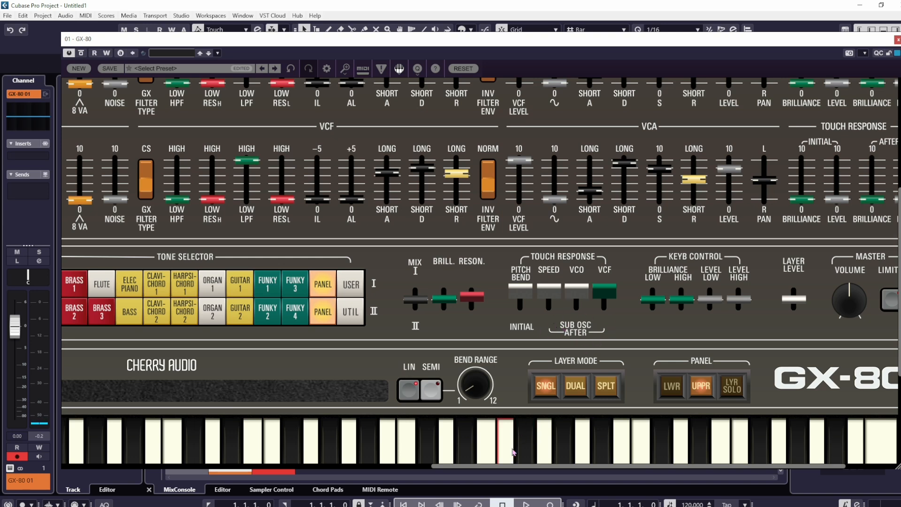
Try the touch response's initial pitch bend at its maximum and return it to 0%
{"action": "left_click", "coordinate": [471, 449]}
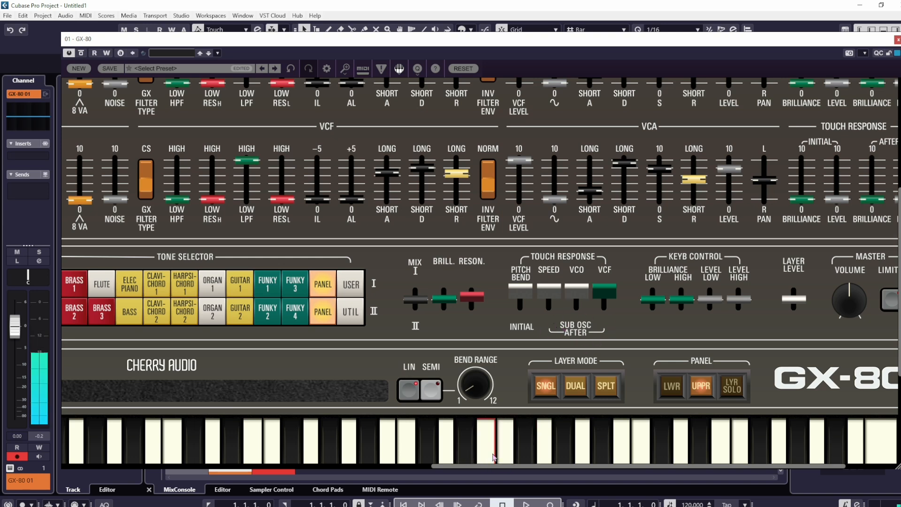
{"action": "left_click_drag", "start_coordinate": [480, 468], "coordinate": [420, 462]}
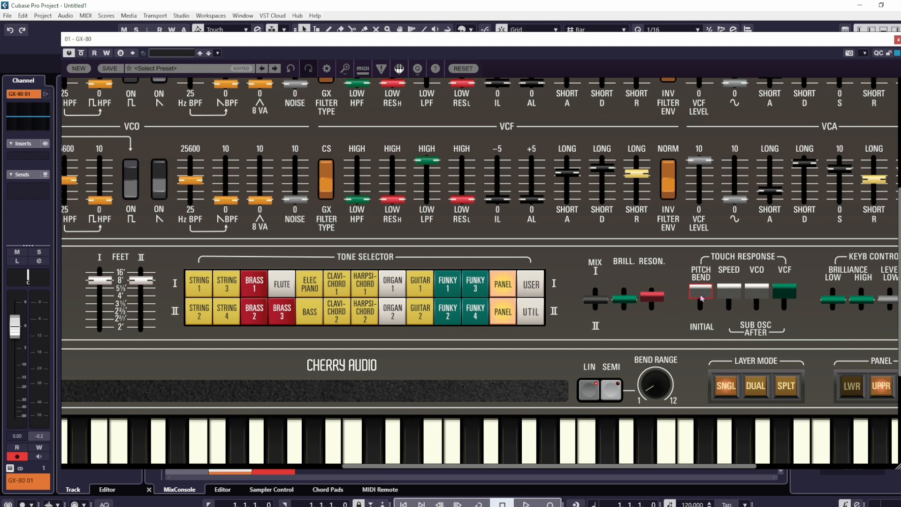
{"action": "mouse_move", "coordinate": [702, 296]}
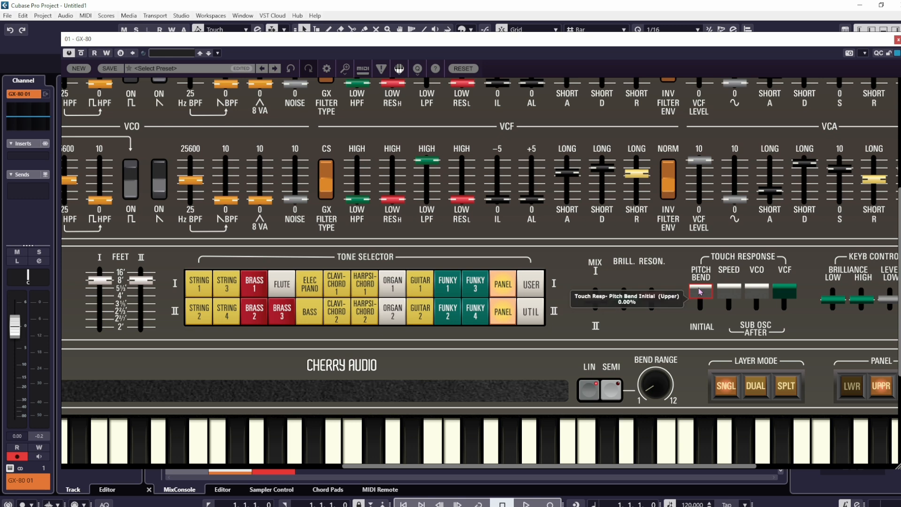
{"action": "left_click_drag", "start_coordinate": [700, 292], "coordinate": [700, 308]}
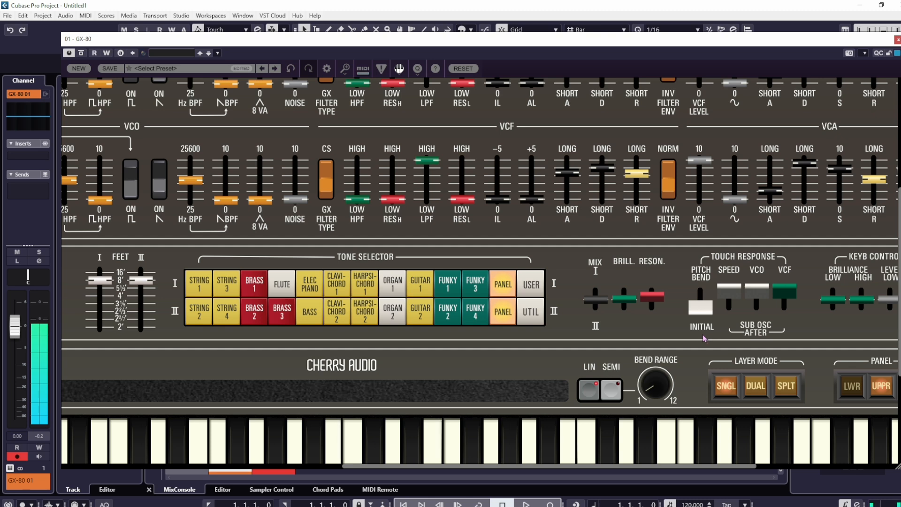
{"action": "left_click_drag", "start_coordinate": [700, 307], "coordinate": [697, 223]}
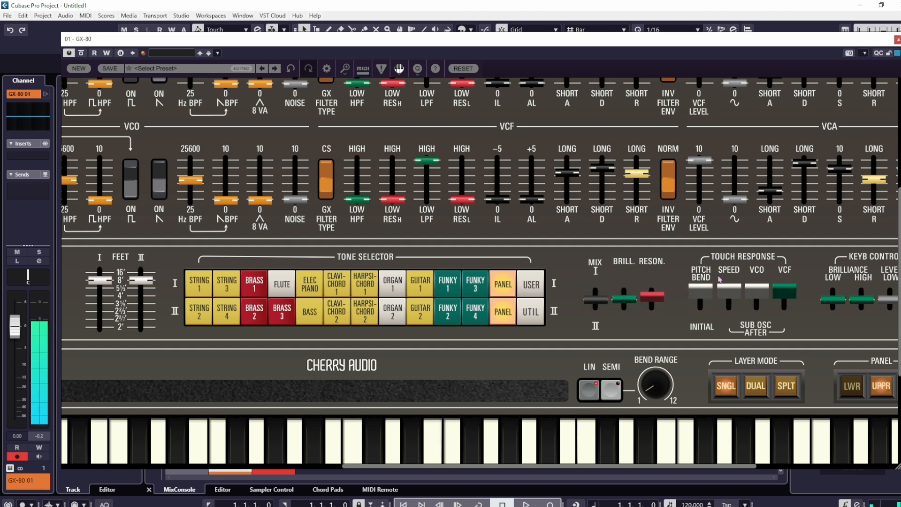
Try maximum initial pitch bend again, set global brilliance to -100% and settle the initial pitch bend at 43.13%
{"action": "left_click_drag", "start_coordinate": [688, 296], "coordinate": [707, 328]}
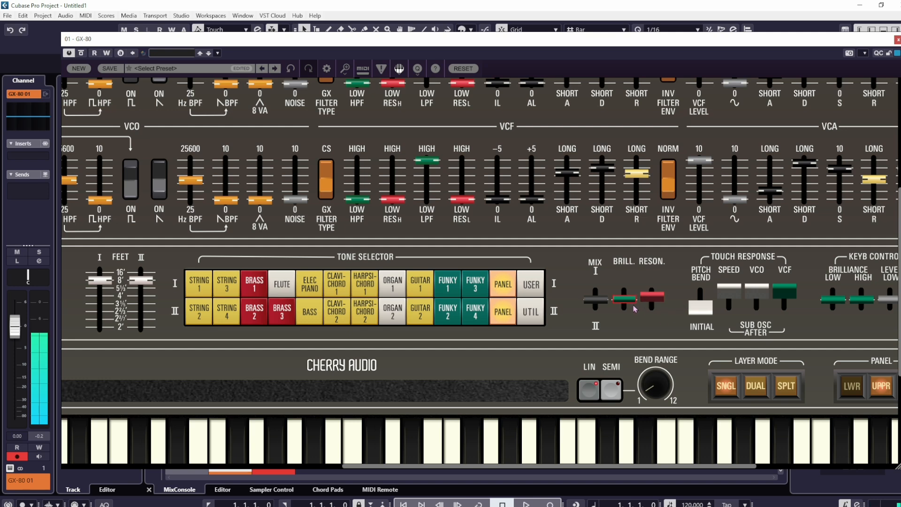
{"action": "mouse_move", "coordinate": [624, 298]}
{"action": "left_mouse_down"}
{"action": "mouse_move", "coordinate": [629, 289]}
{"action": "mouse_move", "coordinate": [630, 347]}
{"action": "mouse_move", "coordinate": [630, 290]}
{"action": "left_mouse_up"}
{"action": "left_click_drag", "start_coordinate": [698, 310], "coordinate": [691, 271]}
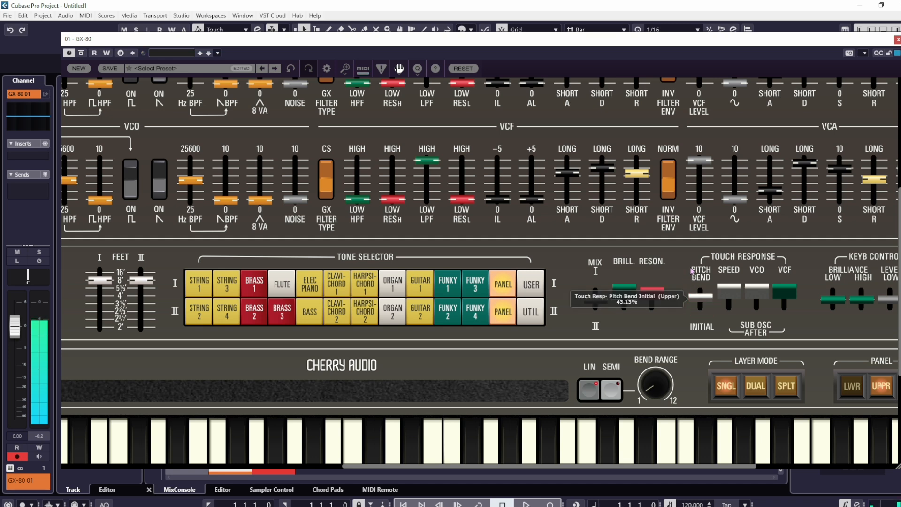
Return global brilliance to its centre and the touch response's initial pitch bend to its minimum
{"action": "left_click_drag", "start_coordinate": [630, 293], "coordinate": [631, 330]}
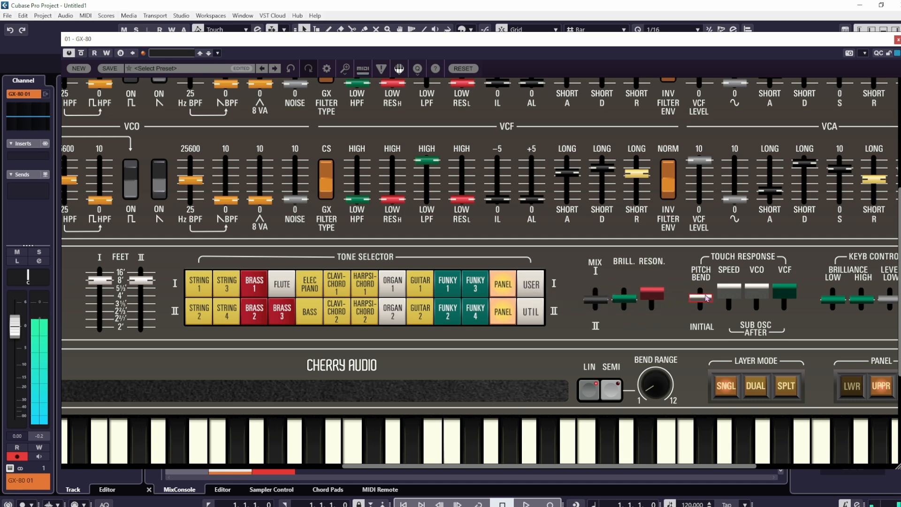
{"action": "left_click_drag", "start_coordinate": [694, 301], "coordinate": [693, 292]}
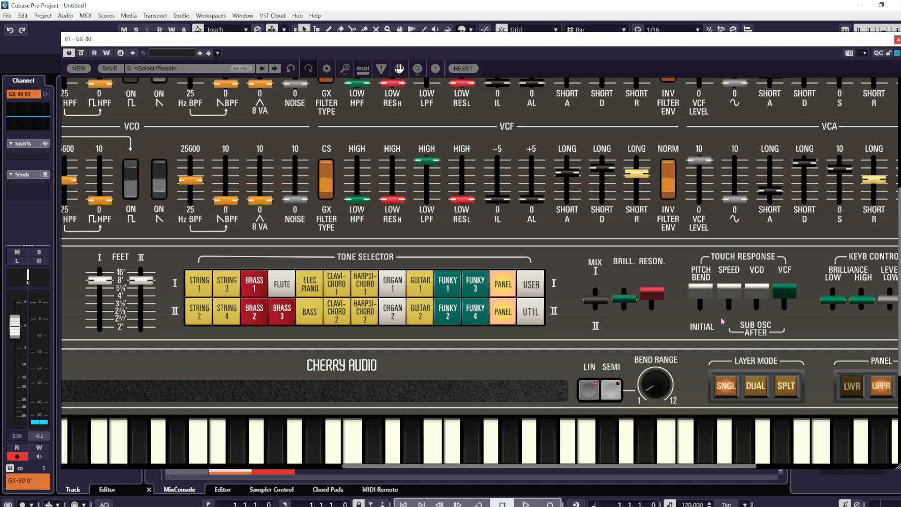
Set the touch response's sub oscillator VCO amount to maximum and the sub oscillator's own speed to 31.25%
{"action": "left_click_drag", "start_coordinate": [753, 288], "coordinate": [745, 314]}
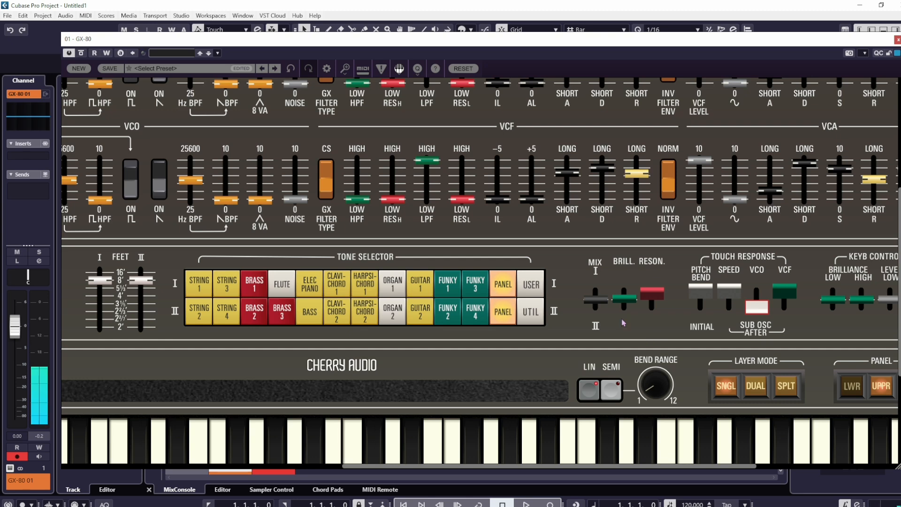
{"action": "mouse_move", "coordinate": [728, 287]}
{"action": "left_mouse_down"}
{"action": "mouse_move", "coordinate": [740, 329]}
{"action": "mouse_move", "coordinate": [734, 290]}
{"action": "left_mouse_up"}
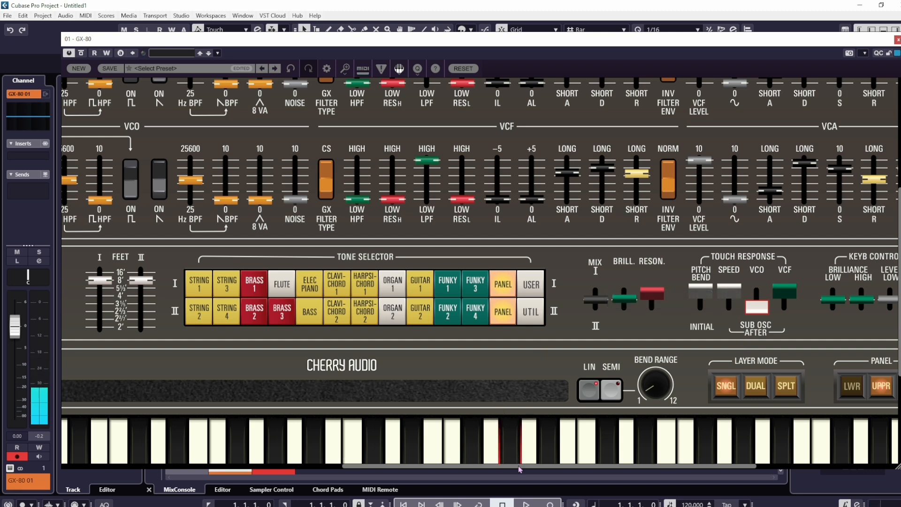
{"action": "left_click_drag", "start_coordinate": [511, 469], "coordinate": [385, 469]}
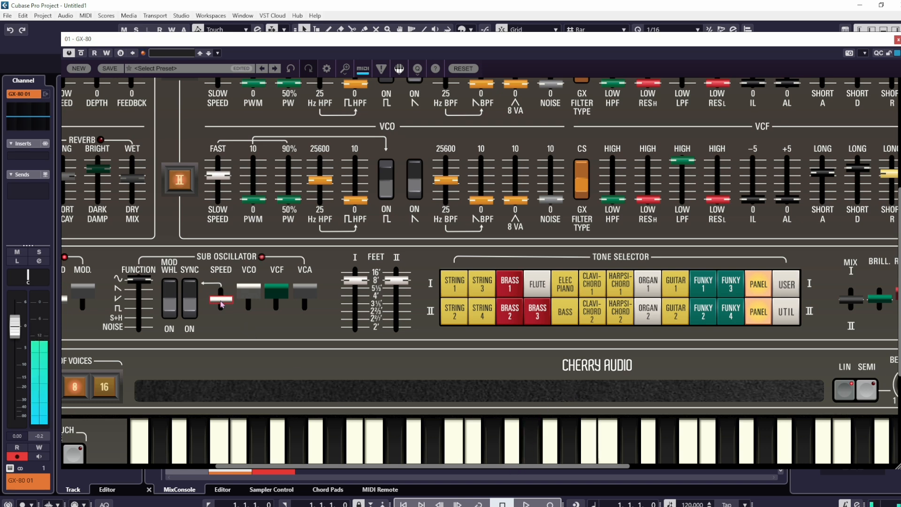
{"action": "mouse_move", "coordinate": [226, 304]}
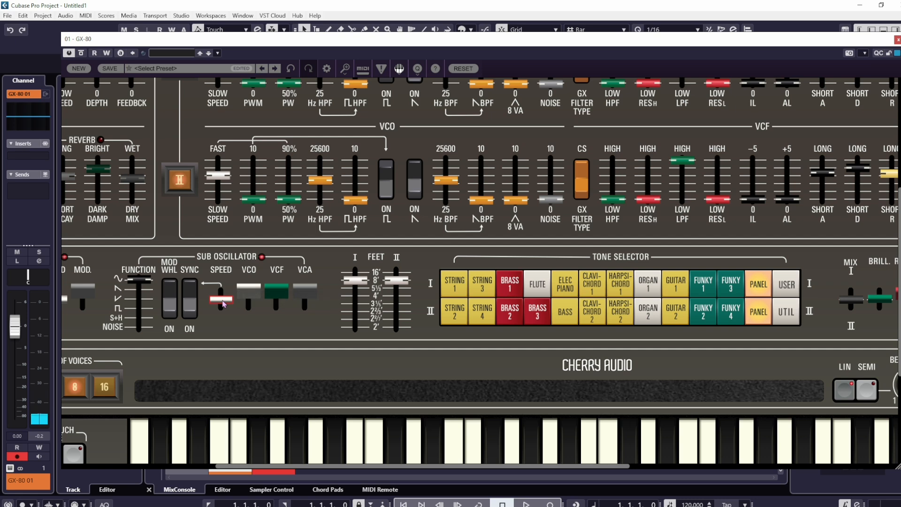
{"action": "left_click_drag", "start_coordinate": [221, 303], "coordinate": [222, 289]}
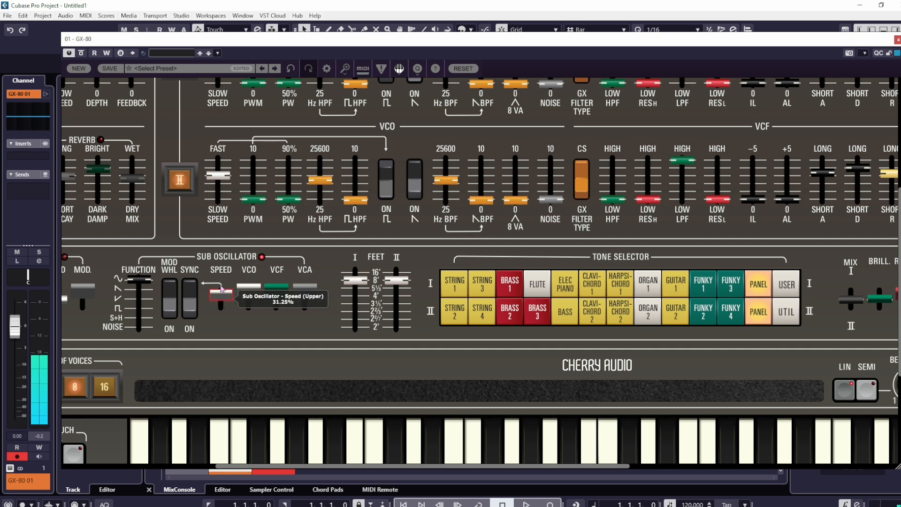
Raise the touch response's speed amount slightly and return its VCO amount to minimum
{"action": "left_click_drag", "start_coordinate": [432, 472], "coordinate": [617, 473]}
{"action": "left_click_drag", "start_coordinate": [604, 291], "coordinate": [608, 306]}
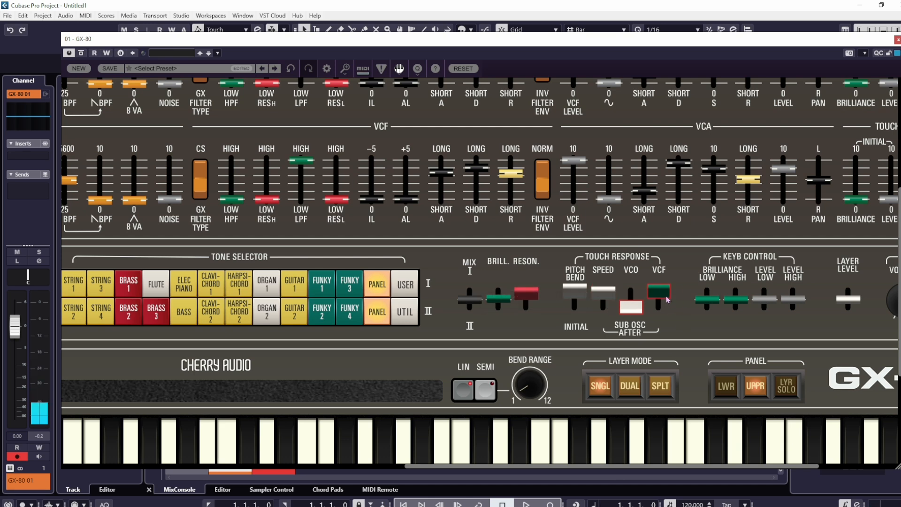
{"action": "mouse_move", "coordinate": [668, 299]}
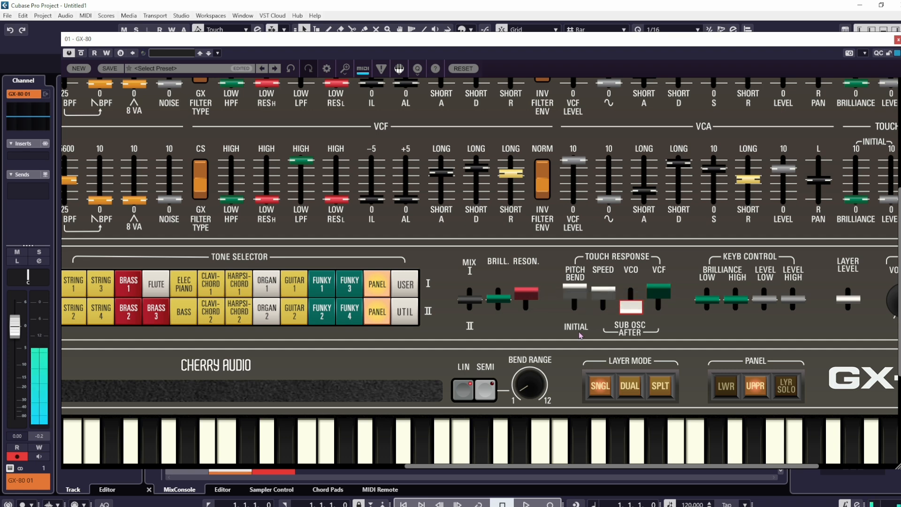
{"action": "left_click_drag", "start_coordinate": [631, 308], "coordinate": [651, 229]}
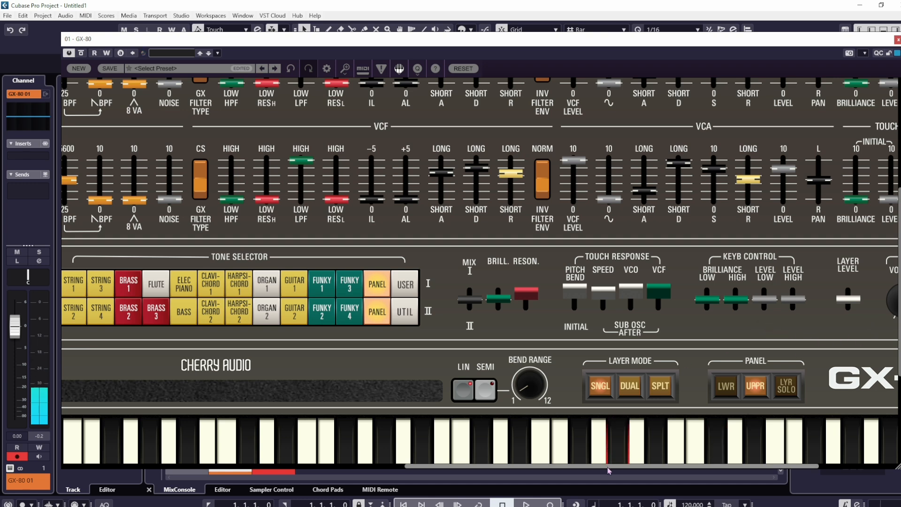
Raise the upper layer's level to its maximum
{"action": "left_click_drag", "start_coordinate": [847, 299], "coordinate": [848, 317]}
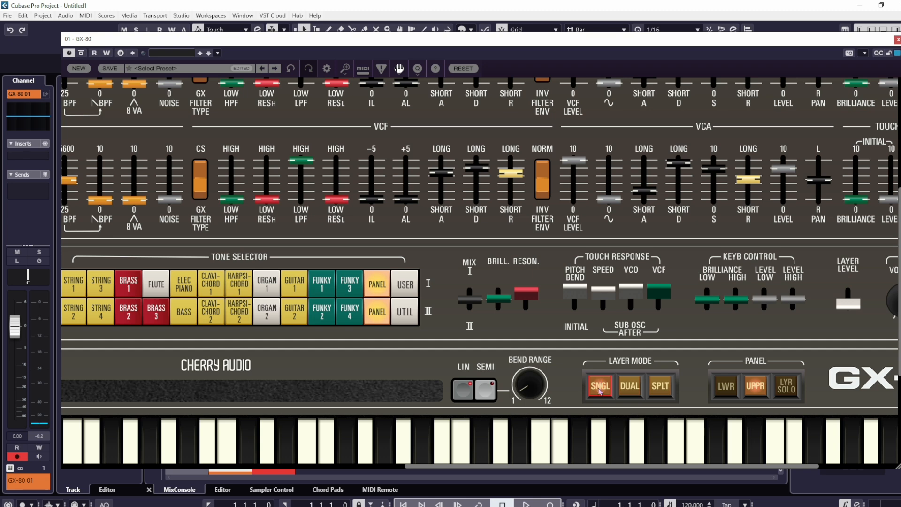
{"action": "mouse_move", "coordinate": [853, 309]}
{"action": "left_mouse_down"}
{"action": "mouse_move", "coordinate": [853, 297]}
{"action": "mouse_move", "coordinate": [853, 310]}
{"action": "left_mouse_up"}
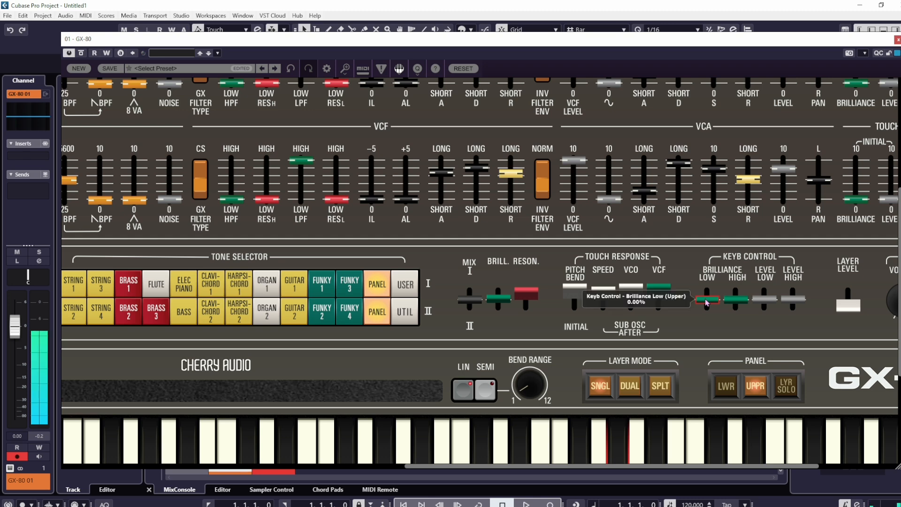
Try the keyboard control's low brilliance, its high brilliance at +100% and -100%, and its low level at -76.25%, settling all sliders near centre
{"action": "left_click_drag", "start_coordinate": [707, 303], "coordinate": [703, 290]}
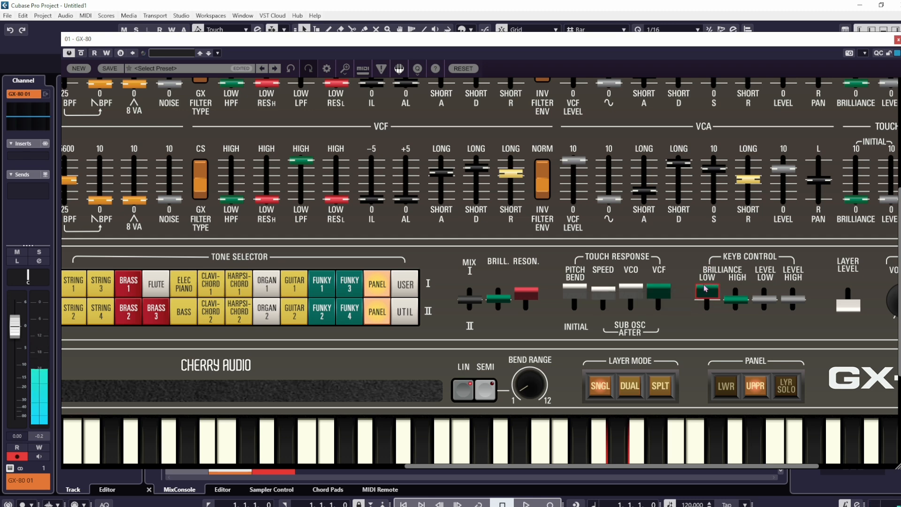
{"action": "mouse_move", "coordinate": [705, 288]}
{"action": "left_mouse_down"}
{"action": "mouse_move", "coordinate": [708, 365]}
{"action": "mouse_move", "coordinate": [710, 276]}
{"action": "left_mouse_up"}
{"action": "left_click_drag", "start_coordinate": [736, 298], "coordinate": [745, 342]}
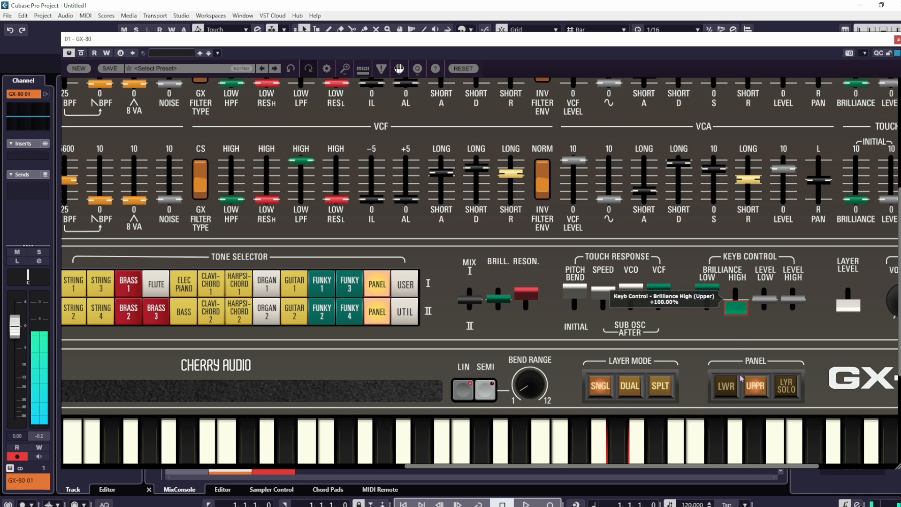
{"action": "left_click_drag", "start_coordinate": [736, 307], "coordinate": [739, 263]}
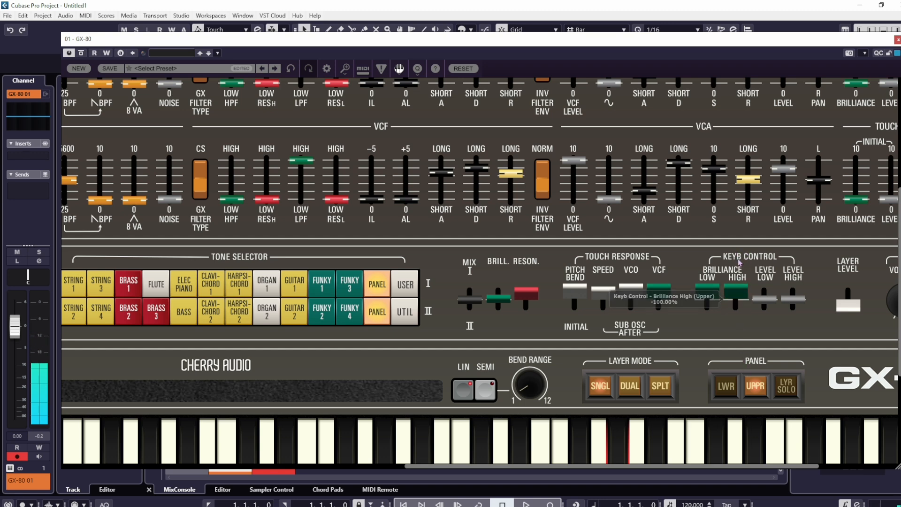
{"action": "left_click_drag", "start_coordinate": [739, 263], "coordinate": [720, 302]}
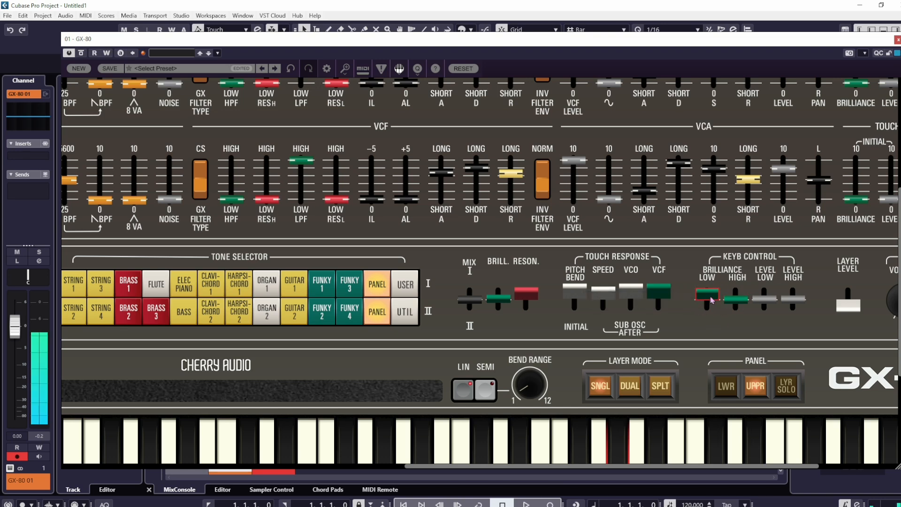
{"action": "mouse_move", "coordinate": [711, 297]}
{"action": "left_mouse_down"}
{"action": "mouse_move", "coordinate": [708, 316]}
{"action": "mouse_move", "coordinate": [709, 289]}
{"action": "mouse_move", "coordinate": [708, 305]}
{"action": "left_mouse_up"}
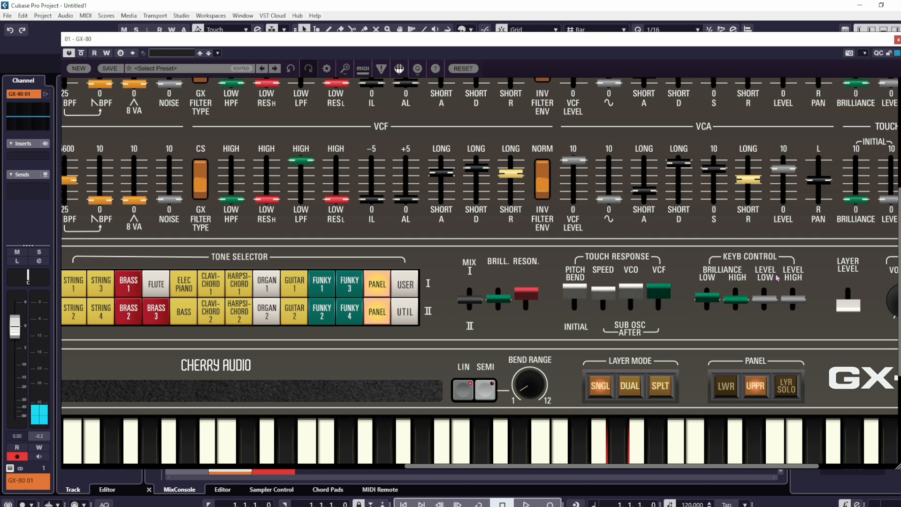
{"action": "left_click_drag", "start_coordinate": [763, 303], "coordinate": [767, 274]}
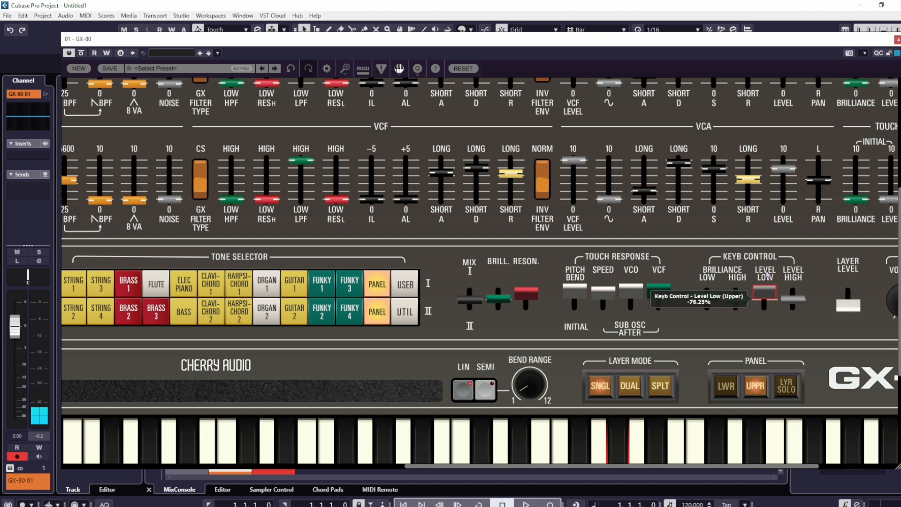
{"action": "left_click_drag", "start_coordinate": [767, 276], "coordinate": [798, 293]}
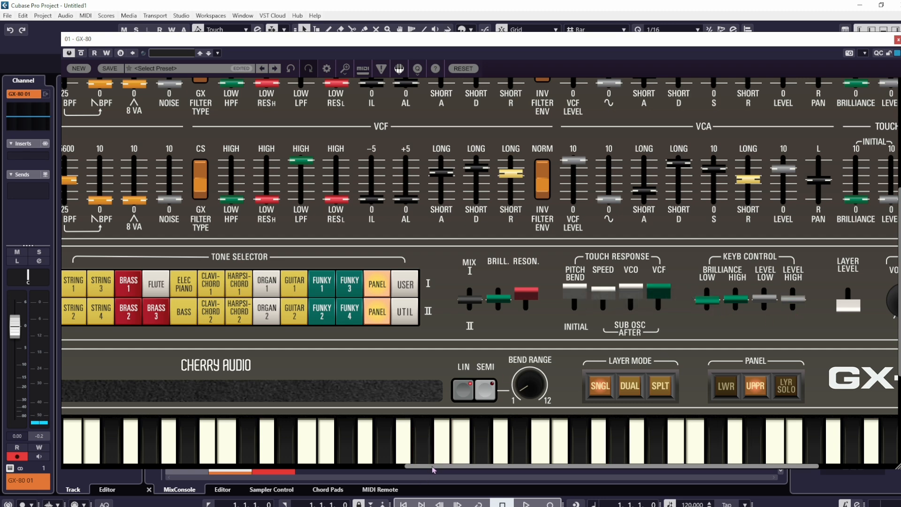
Switch to dual layer mode and set the layer level to minimum for both the upper and lower layers
{"action": "left_click_drag", "start_coordinate": [432, 469], "coordinate": [512, 469]}
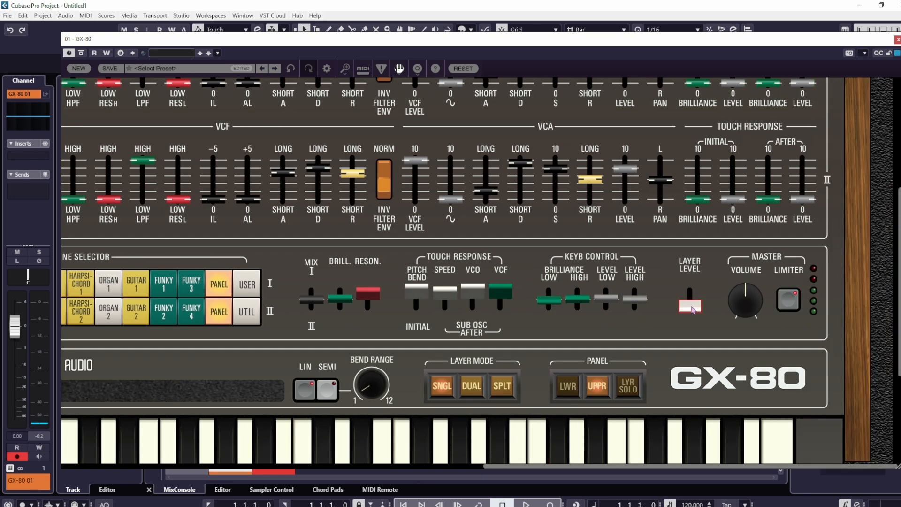
{"action": "left_click", "coordinate": [471, 390]}
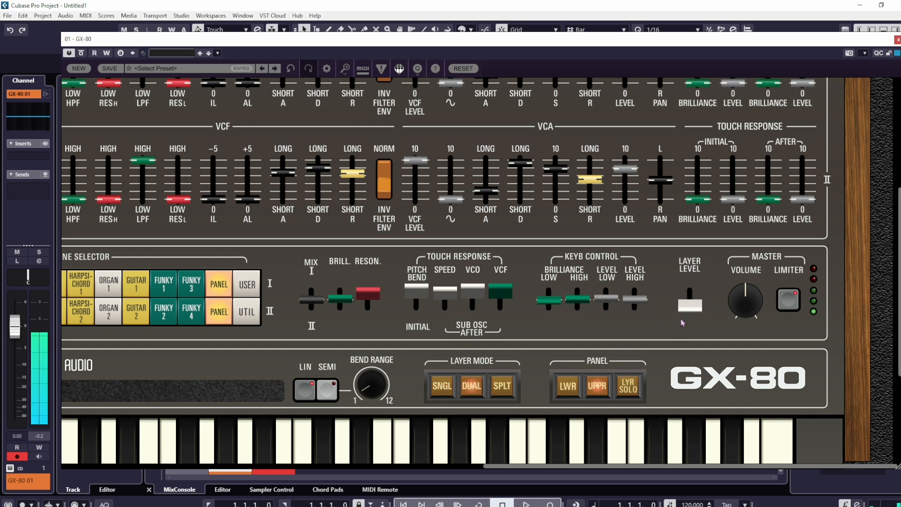
{"action": "left_click_drag", "start_coordinate": [688, 305], "coordinate": [695, 278]}
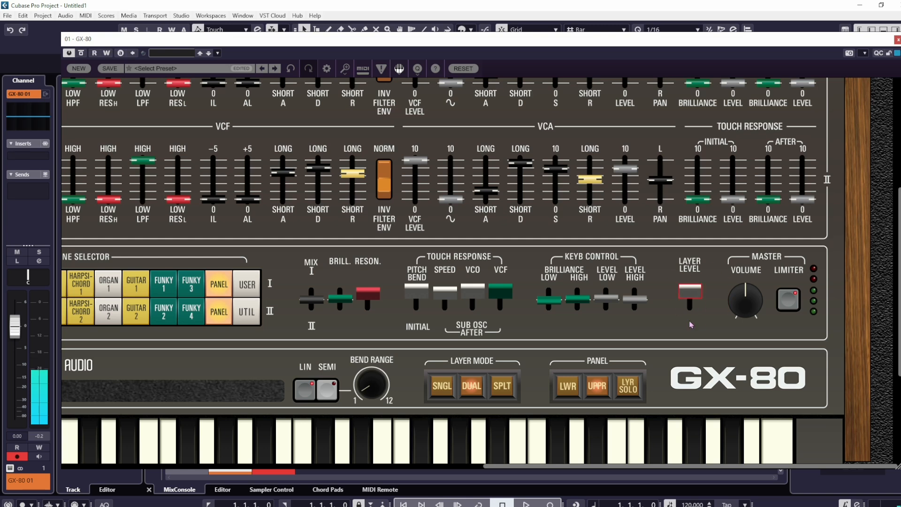
{"action": "left_click", "coordinate": [445, 387]}
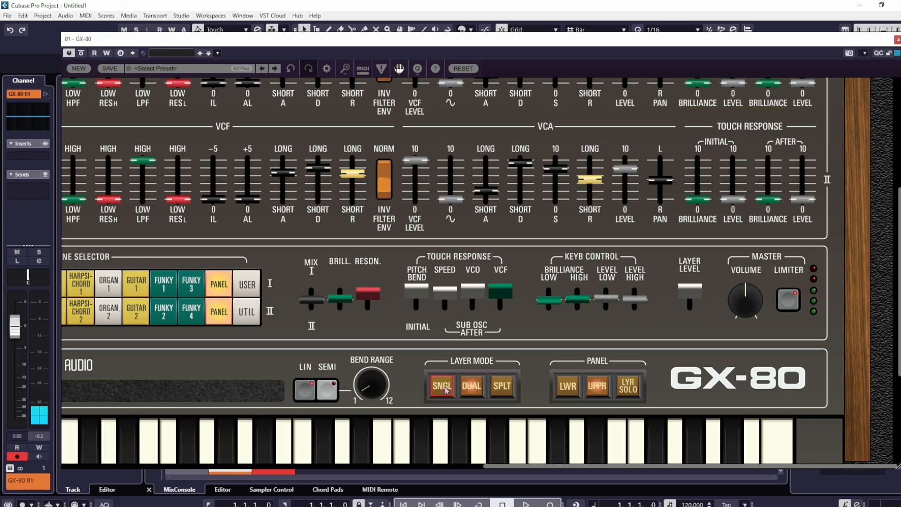
{"action": "left_click", "coordinate": [466, 393]}
{"action": "left_click", "coordinate": [568, 389]}
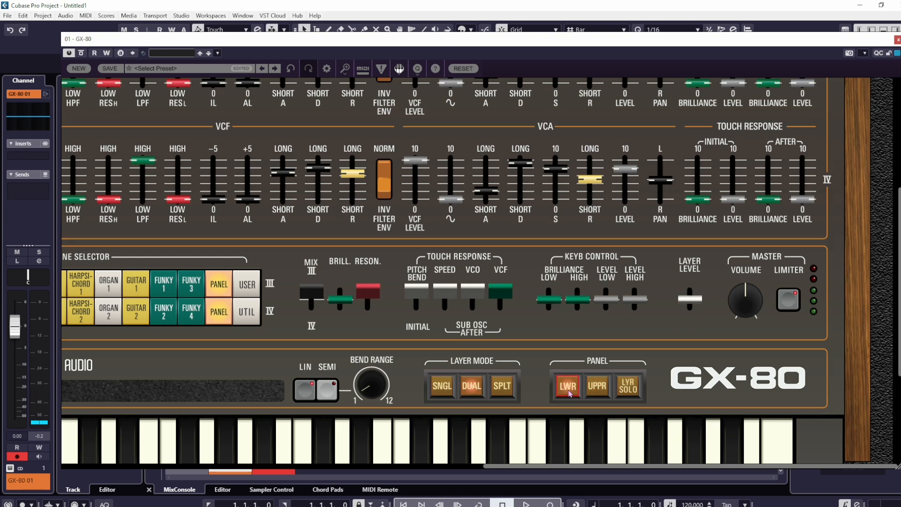
{"action": "left_click_drag", "start_coordinate": [690, 298], "coordinate": [698, 253]}
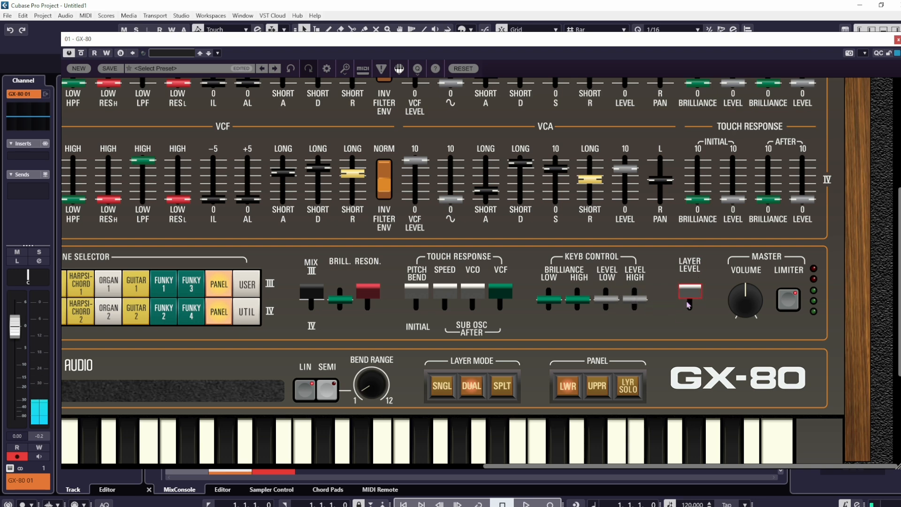
Raise the upper layer's level to maximum in single mode and return to single mode after showing the lower panel in dual mode
{"action": "left_click", "coordinate": [452, 389]}
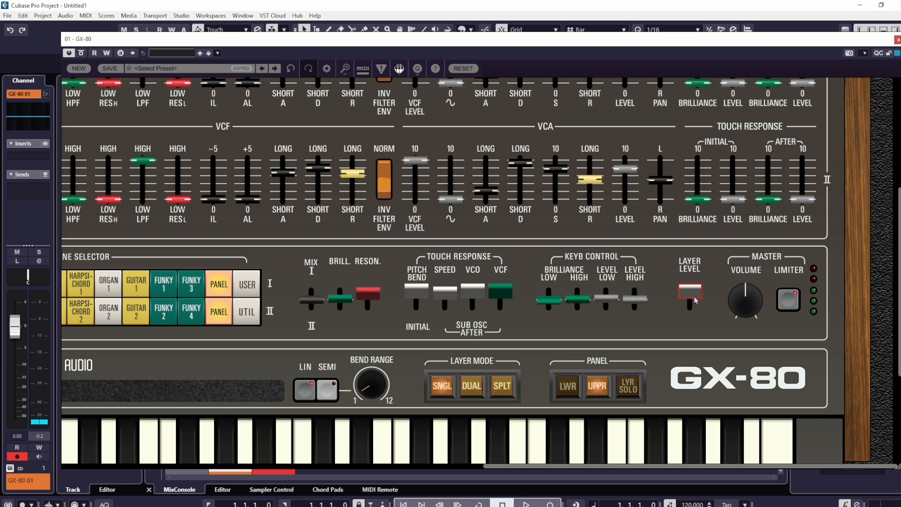
{"action": "left_click_drag", "start_coordinate": [695, 300], "coordinate": [692, 313]}
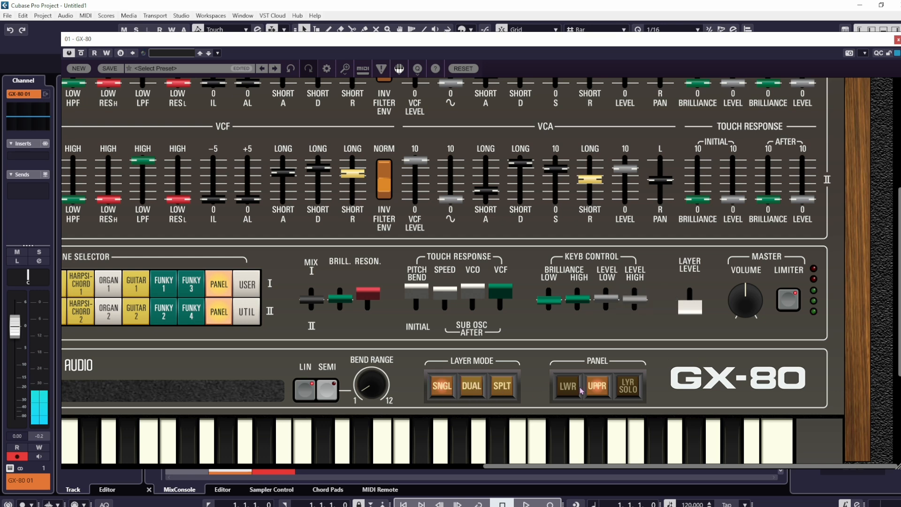
{"action": "left_click", "coordinate": [591, 386]}
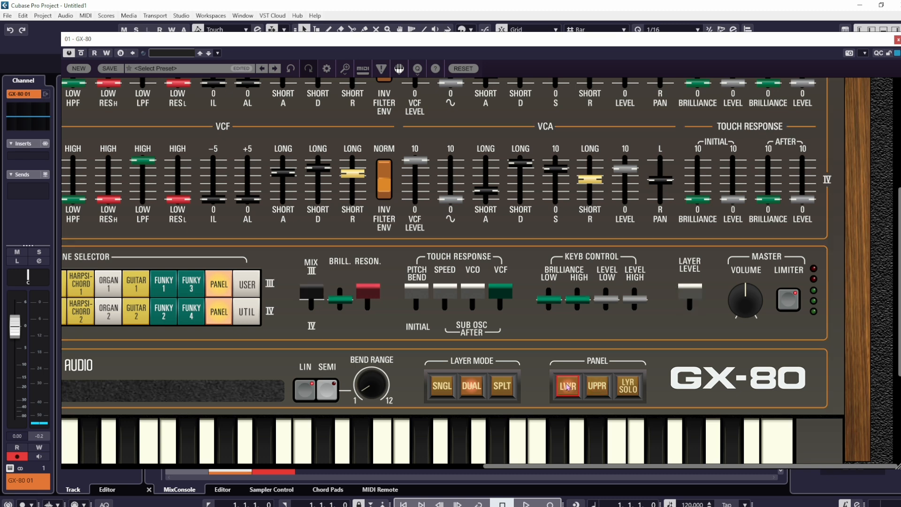
{"action": "left_click", "coordinate": [443, 388]}
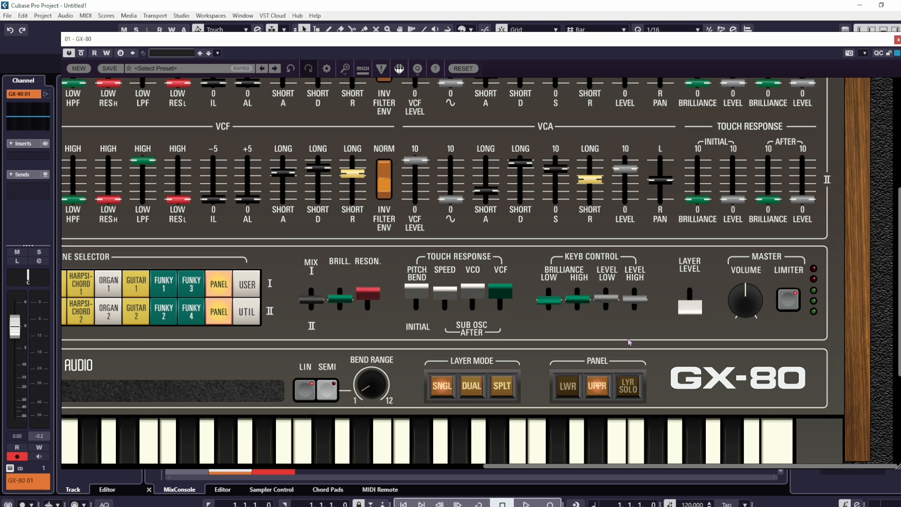
Lower the master volume and bring it back up to about the knob's midpoint
{"action": "mouse_move", "coordinate": [741, 296]}
{"action": "left_mouse_down"}
{"action": "mouse_move", "coordinate": [754, 344]}
{"action": "mouse_move", "coordinate": [750, 308]}
{"action": "left_mouse_up"}
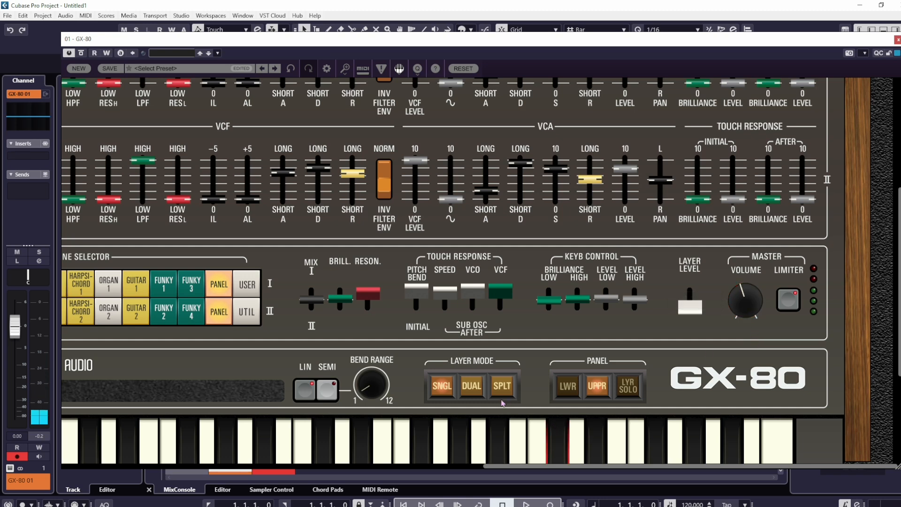
{"action": "left_click_drag", "start_coordinate": [733, 316], "coordinate": [732, 281]}
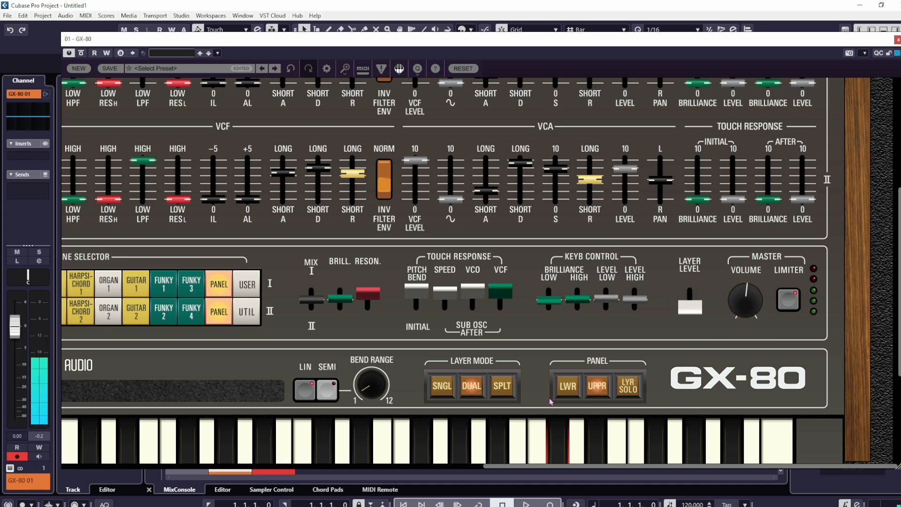
In dual layer mode, set the lower layer's level near its midpoint and use layer solo to compare the upper and lower layers
{"action": "left_click", "coordinate": [448, 388]}
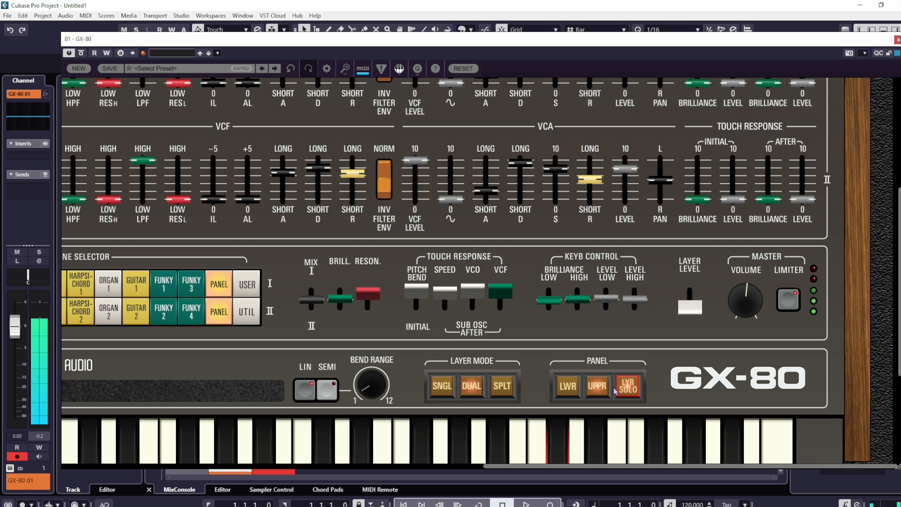
{"action": "left_click", "coordinate": [588, 387]}
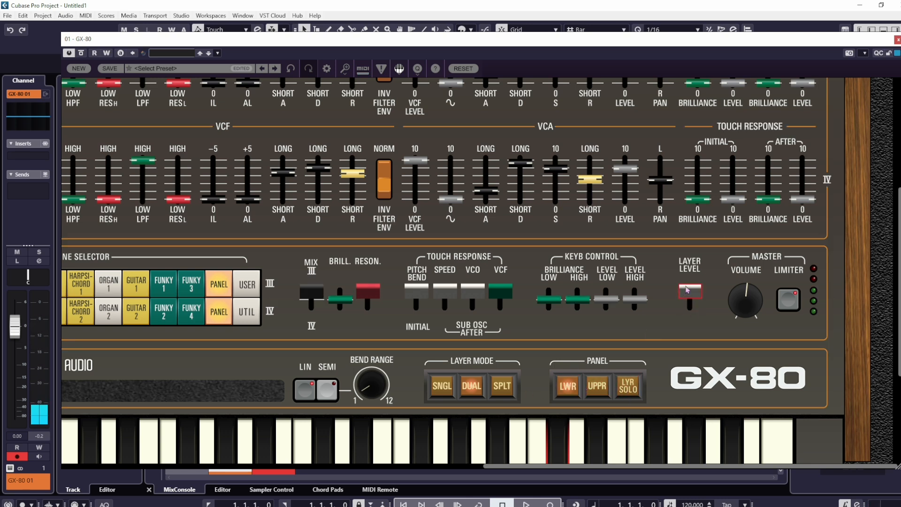
{"action": "left_click_drag", "start_coordinate": [686, 290], "coordinate": [696, 337]}
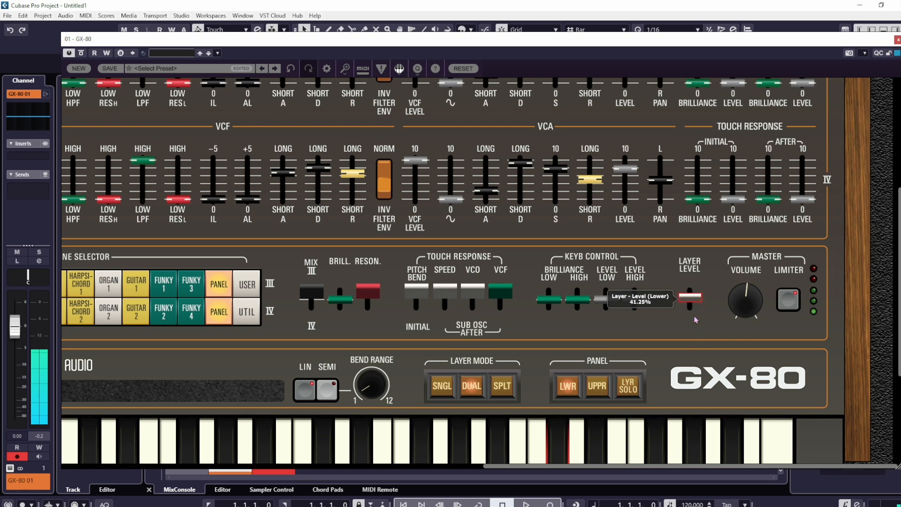
{"action": "left_click", "coordinate": [606, 390]}
{"action": "left_click", "coordinate": [568, 389]}
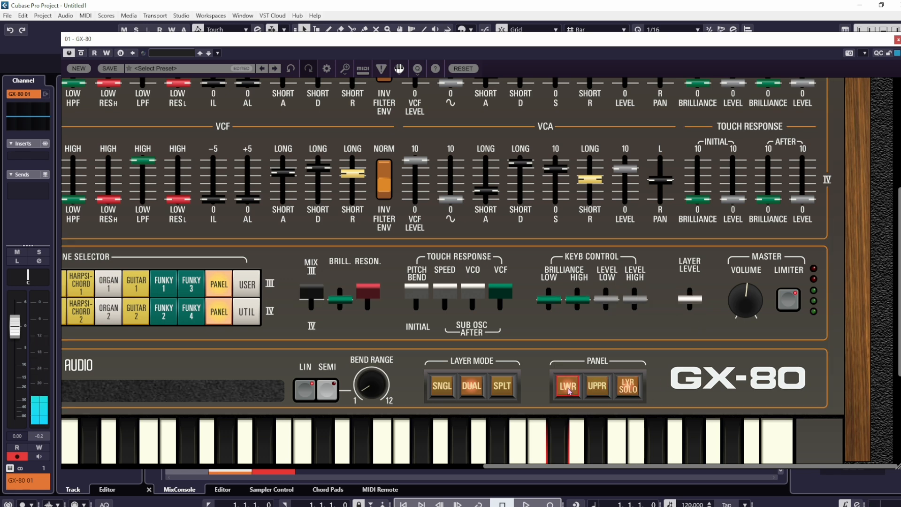
Show the upper layer's panel, try split layer mode, and return the layer mode to single
{"action": "left_click", "coordinate": [596, 387]}
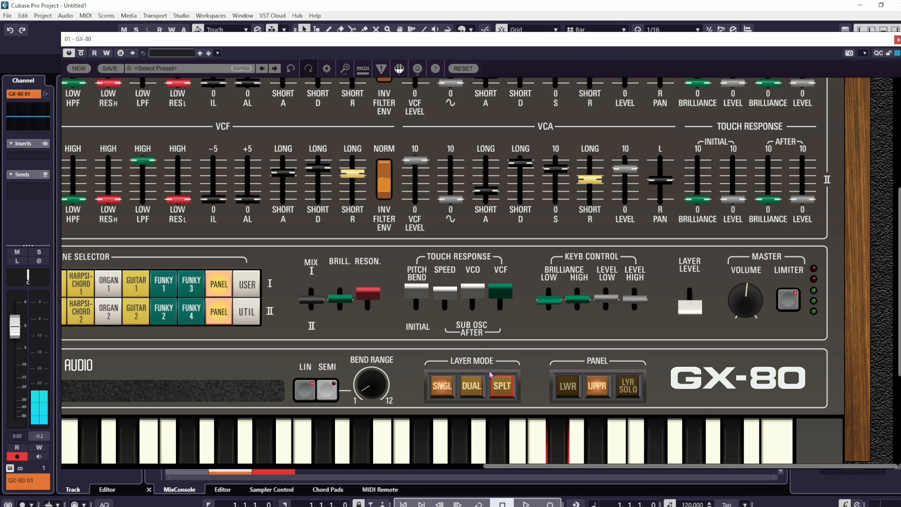
{"action": "right_click", "coordinate": [501, 393]}
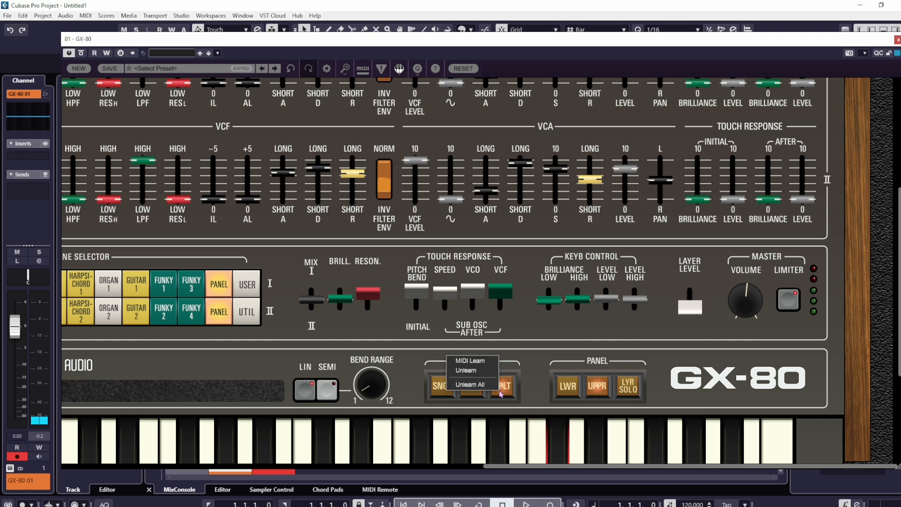
{"action": "left_click", "coordinate": [502, 392]}
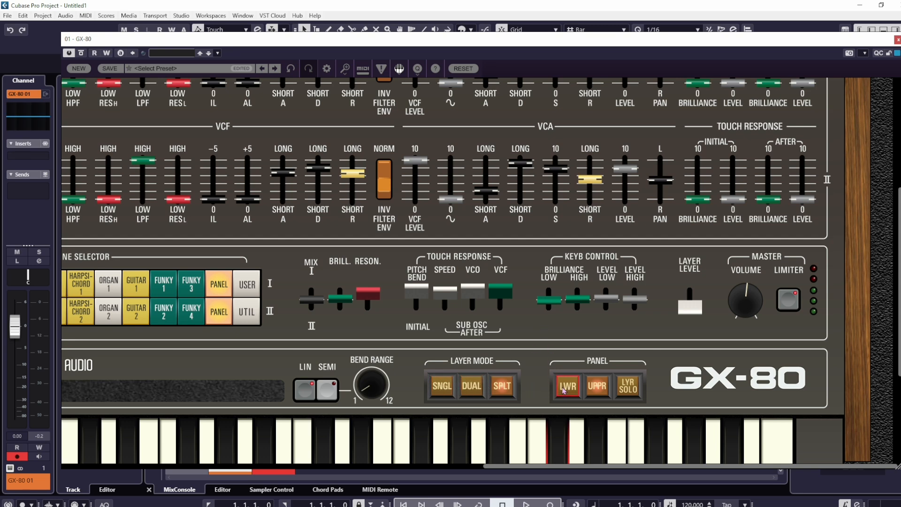
{"action": "left_click", "coordinate": [442, 387]}
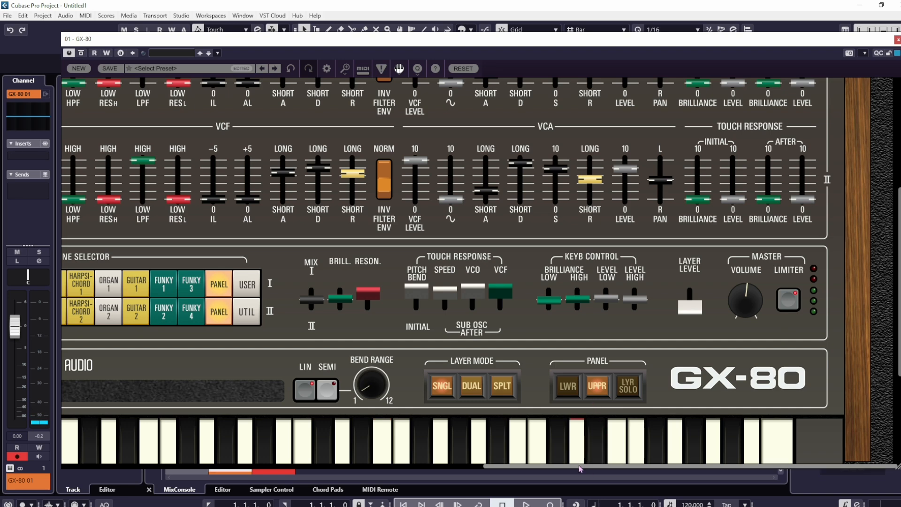
Compare the polyphony settings of 4, 2 and 8 voices, leaving the number of voices at 4
{"action": "left_click_drag", "start_coordinate": [515, 464], "coordinate": [132, 452]}
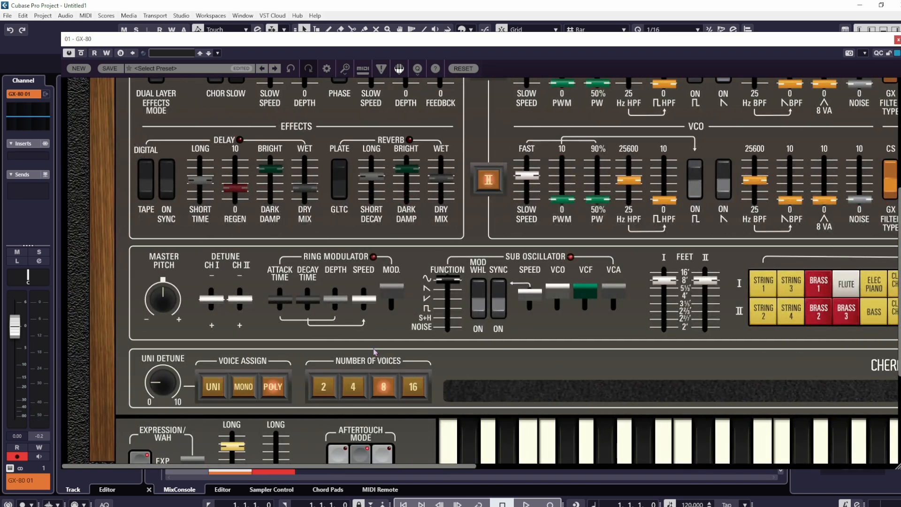
{"action": "scroll", "coordinate": [530, 326], "scroll_direction": "up", "scroll_amount": 2}
{"action": "scroll", "coordinate": [529, 328], "scroll_direction": "down", "scroll_amount": 4}
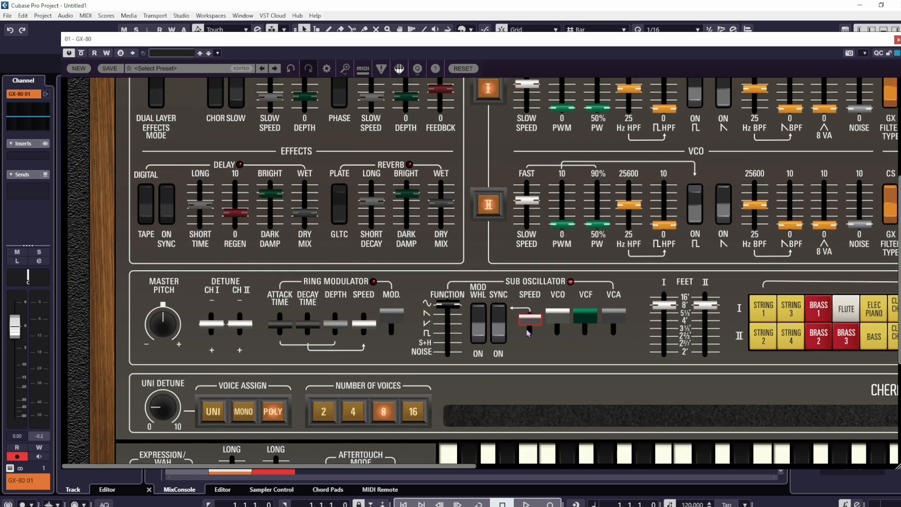
{"action": "scroll", "coordinate": [528, 333], "scroll_direction": "down", "scroll_amount": 2}
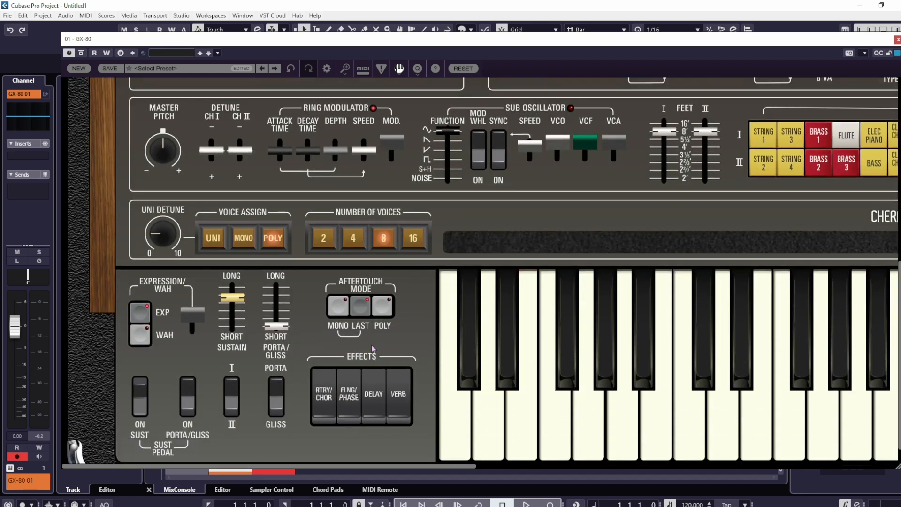
{"action": "scroll", "coordinate": [543, 337], "scroll_direction": "up", "scroll_amount": 7}
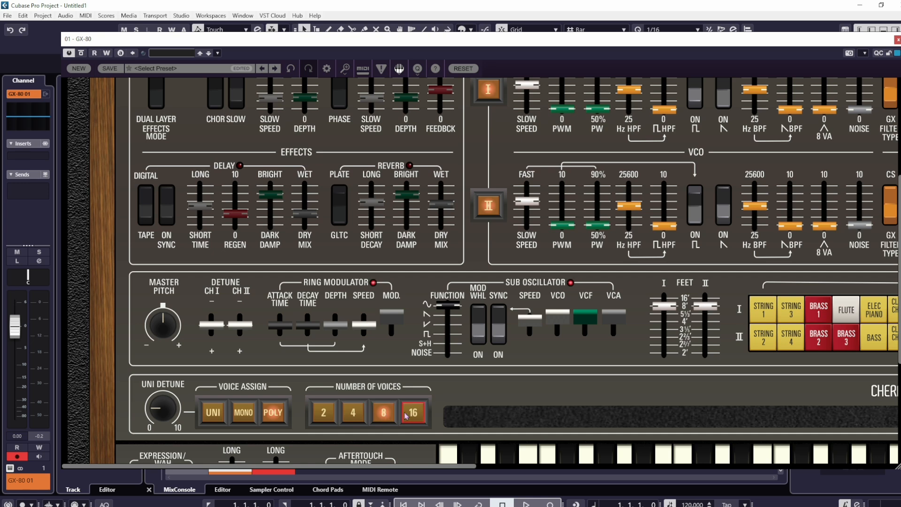
{"action": "left_click", "coordinate": [355, 414]}
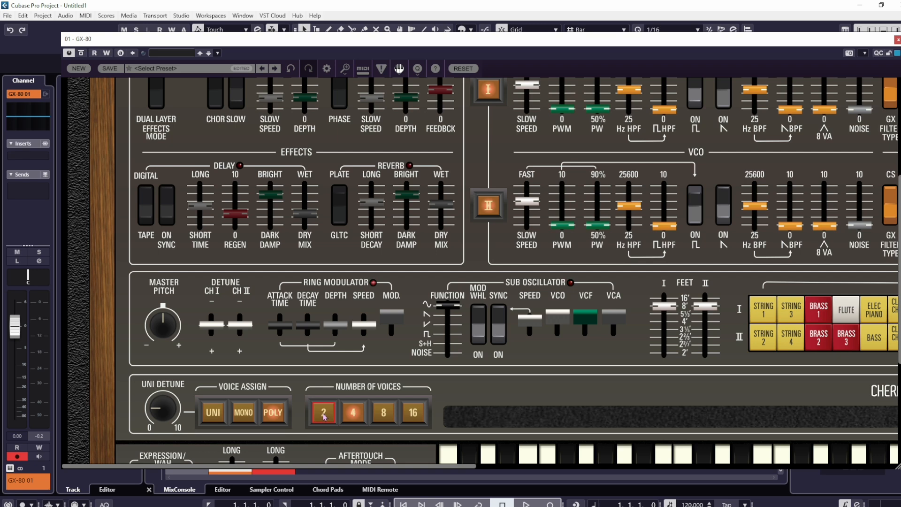
{"action": "left_click", "coordinate": [324, 415]}
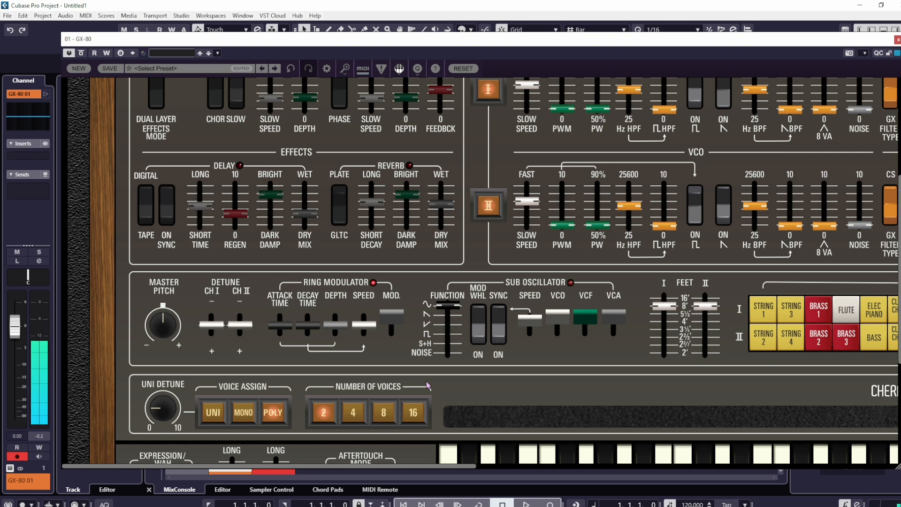
{"action": "left_click", "coordinate": [382, 413]}
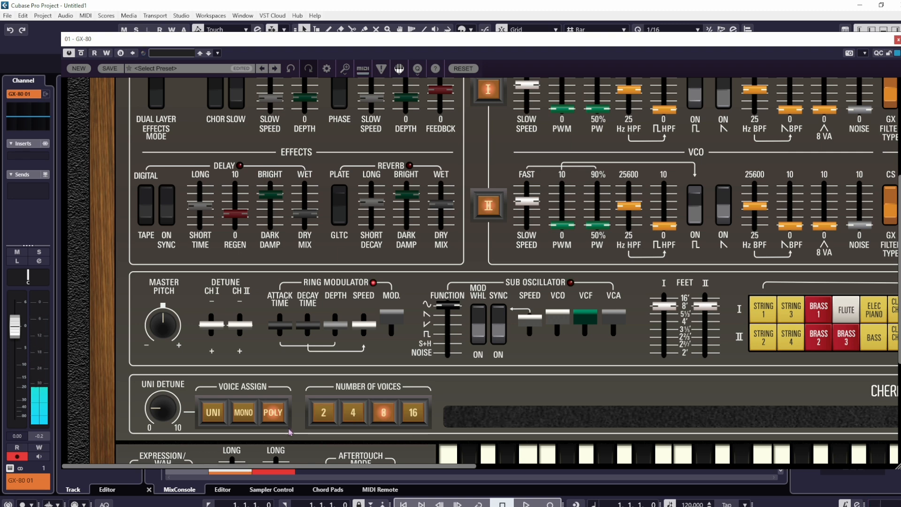
{"action": "left_click", "coordinate": [355, 412]}
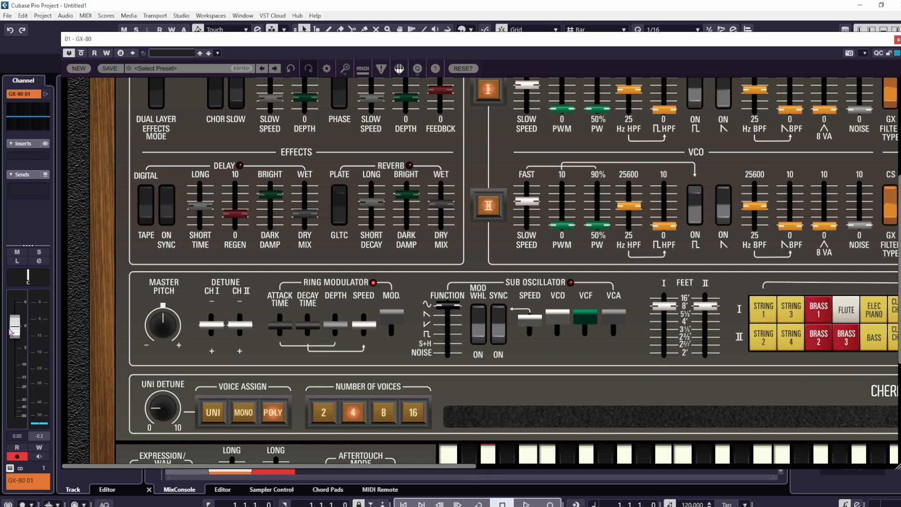
Lower the synth's channel fader and switch the voice assignment to unison with 8 voices
{"action": "left_click_drag", "start_coordinate": [10, 330], "coordinate": [13, 365]}
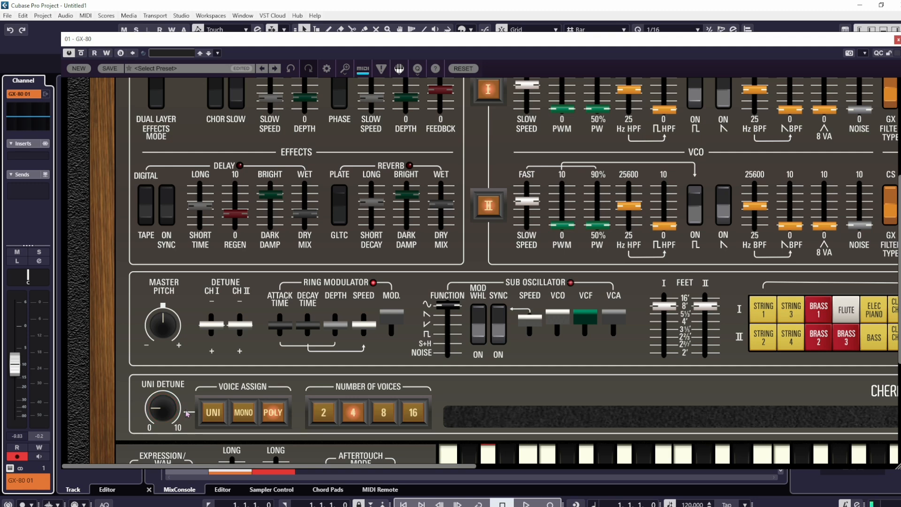
{"action": "left_click", "coordinate": [212, 415]}
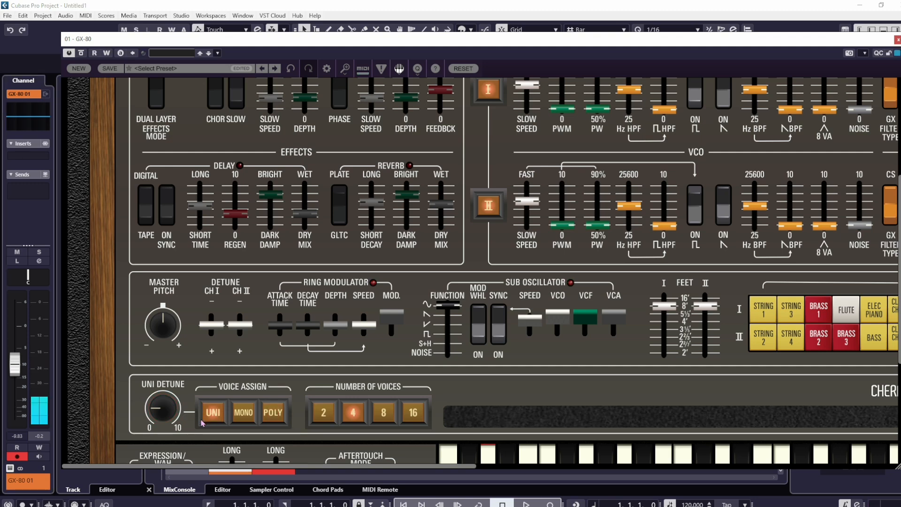
{"action": "left_click", "coordinate": [376, 415]}
Sweep the unison detune and leave it at a low amount, switching the voice assignment through mono back to poly
{"action": "left_click_drag", "start_coordinate": [164, 427], "coordinate": [159, 402]}
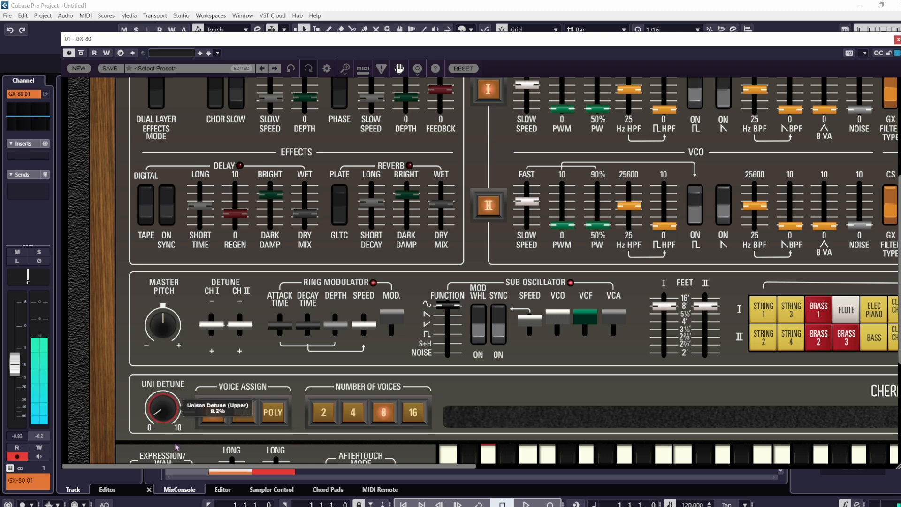
{"action": "left_click_drag", "start_coordinate": [156, 339], "coordinate": [167, 410]}
{"action": "mouse_move", "coordinate": [167, 408]}
{"action": "left_click", "coordinate": [237, 413]}
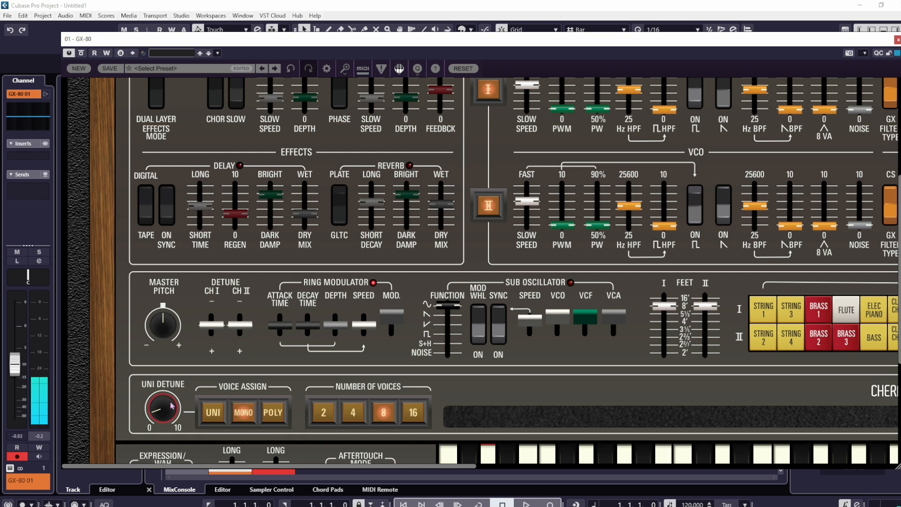
{"action": "left_click", "coordinate": [273, 412]}
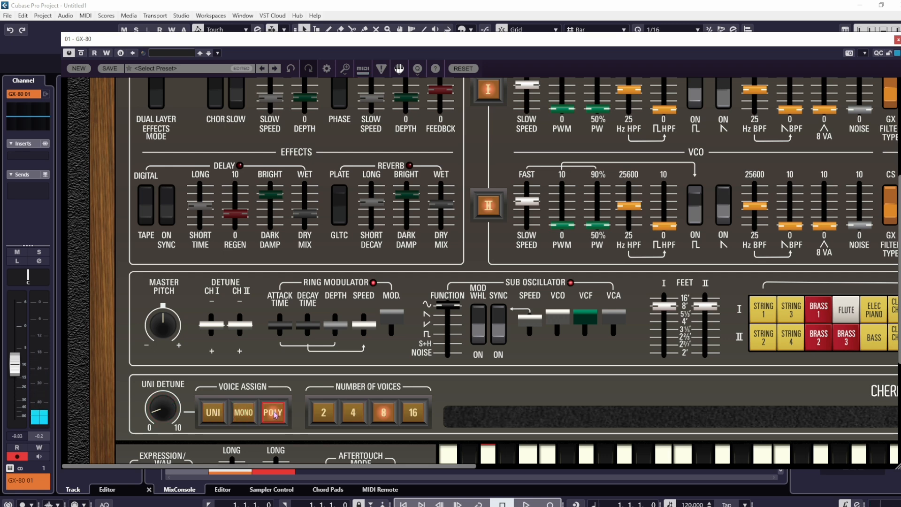
Bend notes in both directions with the ribbon controller in linear mode, and raise the channel fader partway
{"action": "left_click_drag", "start_coordinate": [410, 465], "coordinate": [636, 470]}
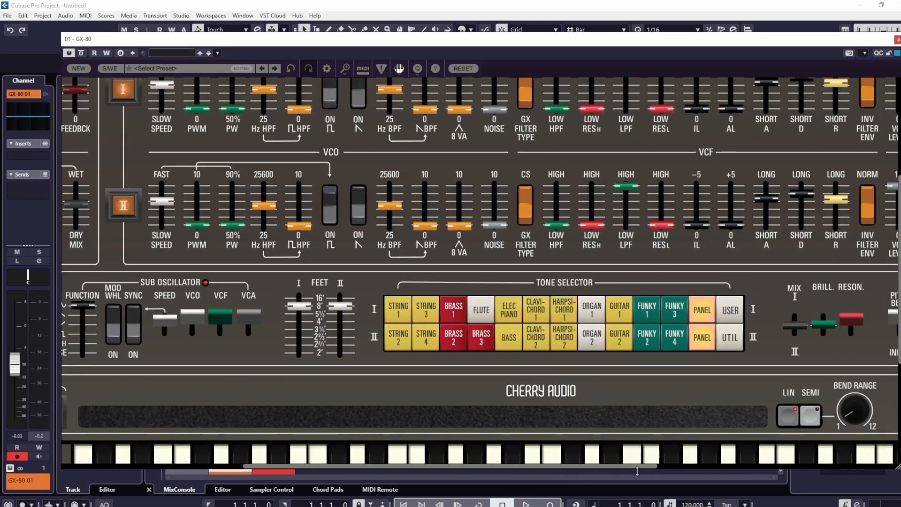
{"action": "mouse_move", "coordinate": [735, 417]}
{"action": "left_mouse_down"}
{"action": "mouse_move", "coordinate": [91, 420]}
{"action": "mouse_move", "coordinate": [661, 434]}
{"action": "left_mouse_up"}
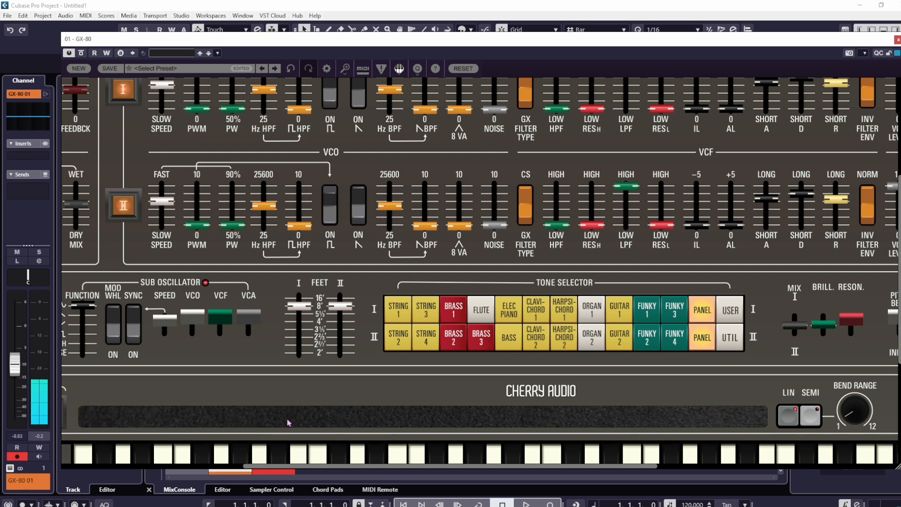
{"action": "mouse_move", "coordinate": [288, 422]}
{"action": "left_mouse_down"}
{"action": "mouse_move", "coordinate": [631, 424]}
{"action": "mouse_move", "coordinate": [216, 432]}
{"action": "mouse_move", "coordinate": [750, 437]}
{"action": "mouse_move", "coordinate": [346, 447]}
{"action": "mouse_move", "coordinate": [94, 425]}
{"action": "mouse_move", "coordinate": [301, 420]}
{"action": "left_mouse_up"}
{"action": "mouse_move", "coordinate": [536, 416]}
{"action": "left_mouse_down"}
{"action": "mouse_move", "coordinate": [726, 428]}
{"action": "mouse_move", "coordinate": [51, 427]}
{"action": "left_mouse_up"}
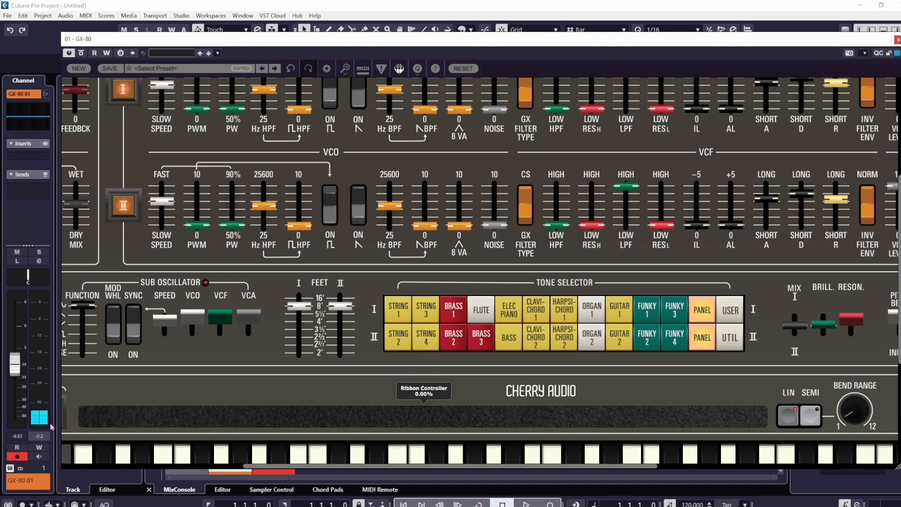
{"action": "left_click_drag", "start_coordinate": [18, 370], "coordinate": [20, 346]}
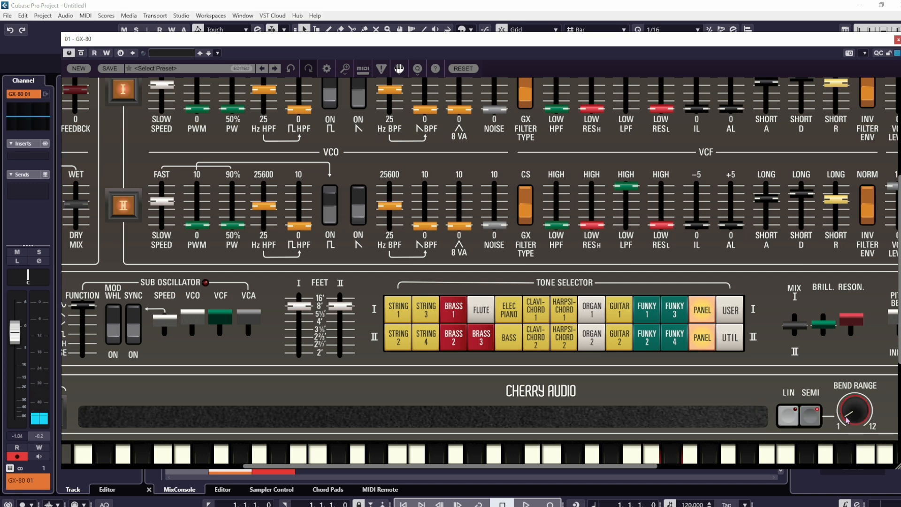
Slide the ribbon controller in semitone mode, raise the bend range to its 12 end, and return the ribbon to linear mode
{"action": "mouse_move", "coordinate": [846, 419]}
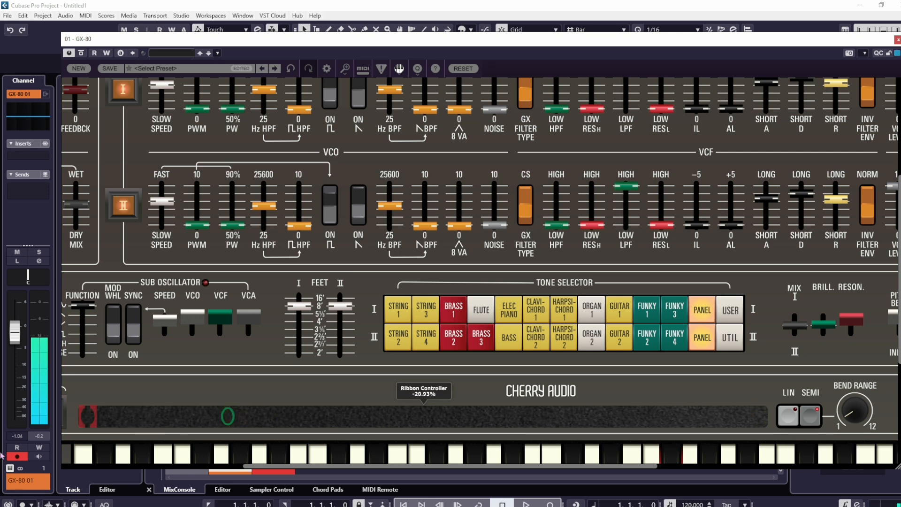
{"action": "left_click_drag", "start_coordinate": [532, 424], "coordinate": [75, 424]}
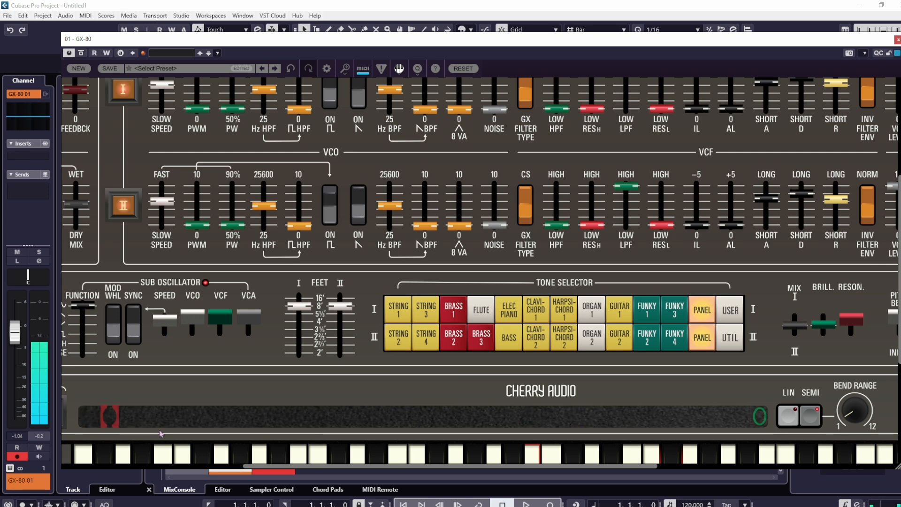
{"action": "left_click_drag", "start_coordinate": [853, 404], "coordinate": [854, 389]}
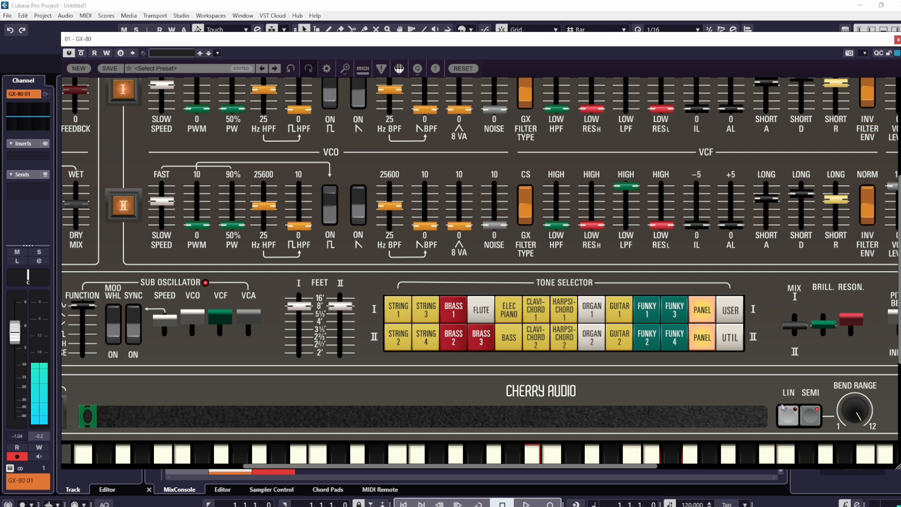
{"action": "left_click", "coordinate": [788, 416]}
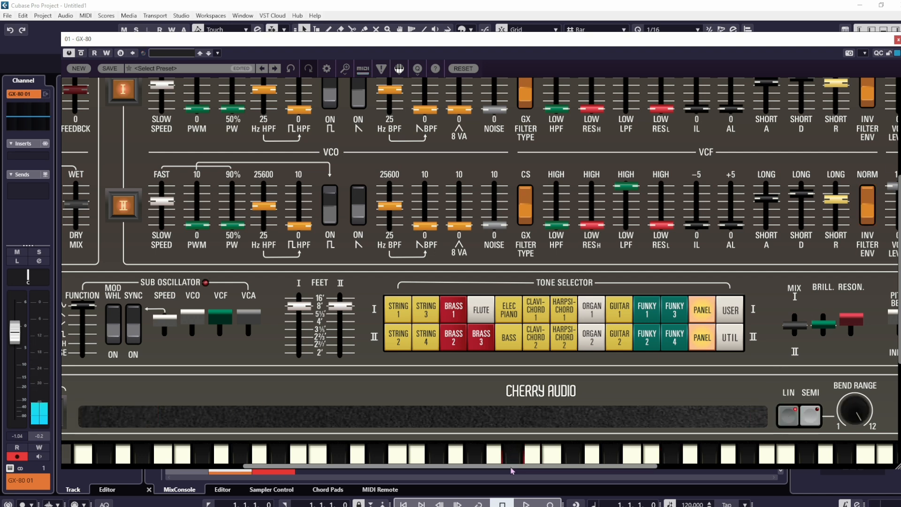
Show the whole instrument, focus on the performance controls beside the keyboard, and try the wah with the expression slider before switching it off
{"action": "left_click_drag", "start_coordinate": [511, 470], "coordinate": [729, 479]}
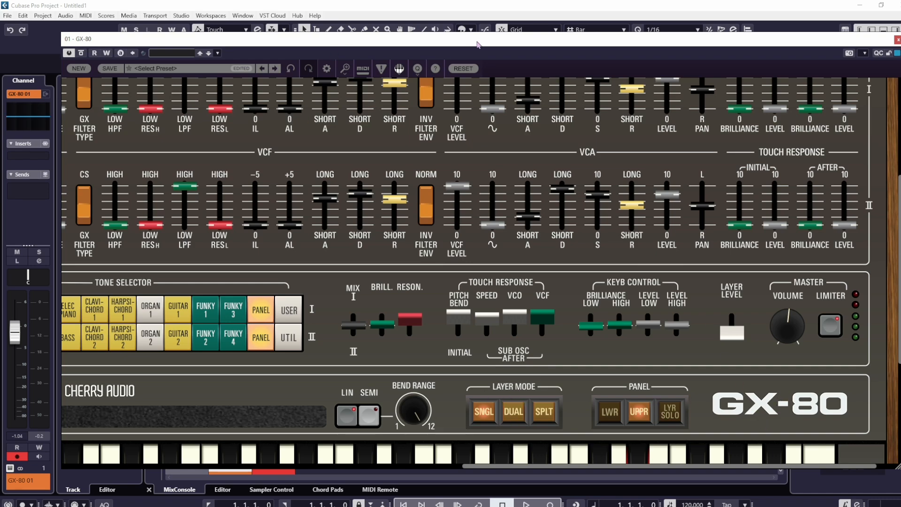
{"action": "left_click", "coordinate": [464, 68]}
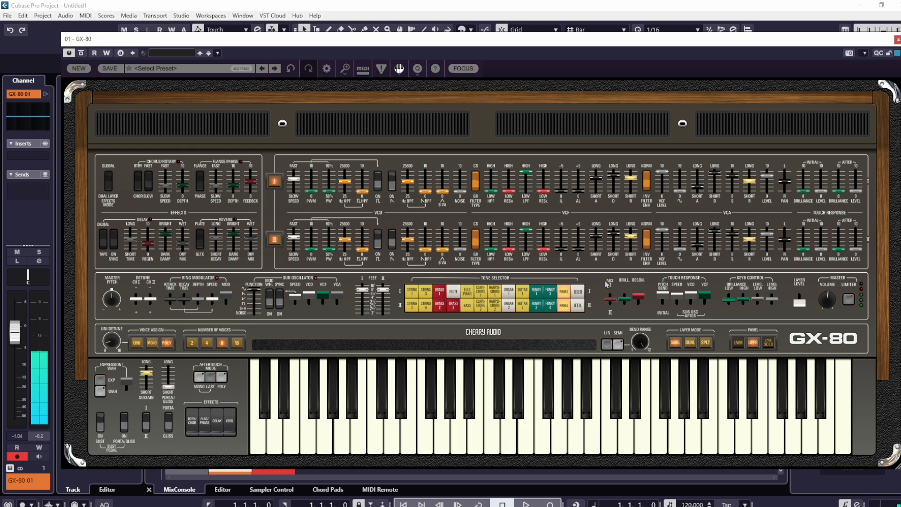
{"action": "left_click", "coordinate": [462, 69]}
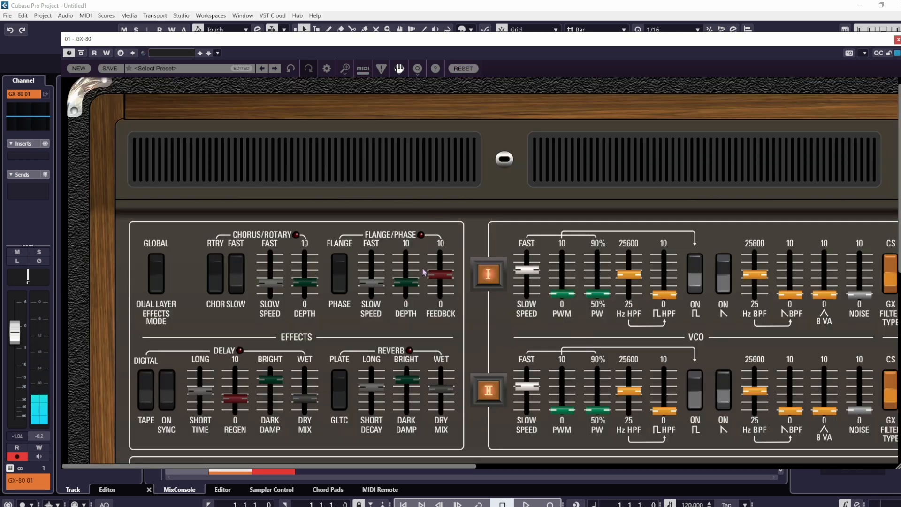
{"action": "scroll", "coordinate": [412, 303], "scroll_direction": "down", "scroll_amount": 5}
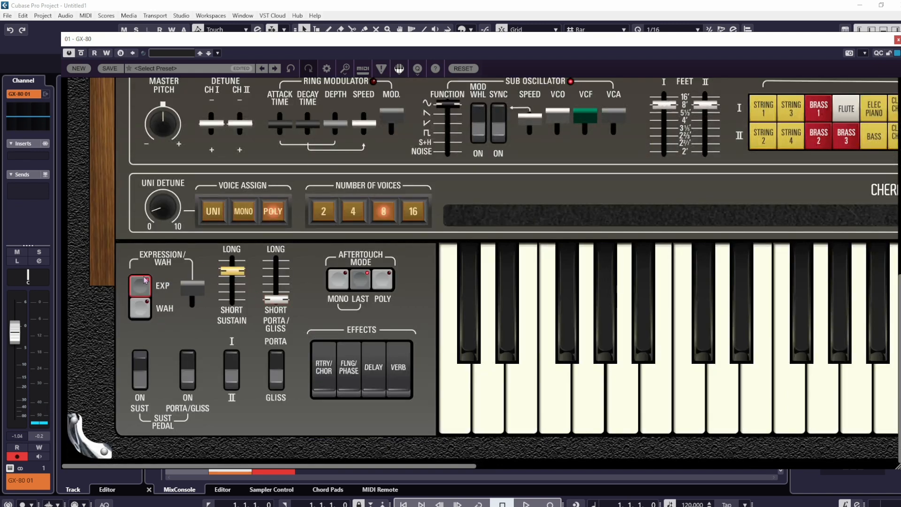
{"action": "left_click_drag", "start_coordinate": [201, 287], "coordinate": [129, 328]}
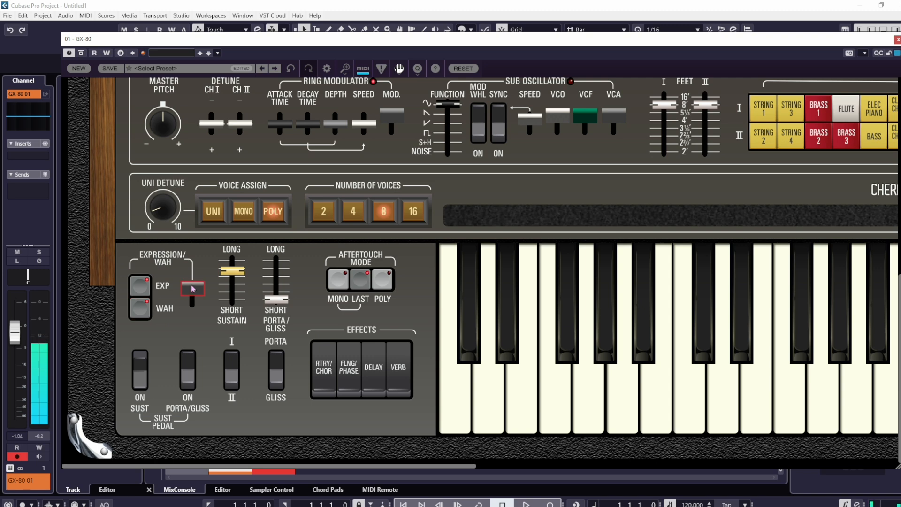
{"action": "left_click_drag", "start_coordinate": [192, 285], "coordinate": [187, 310]}
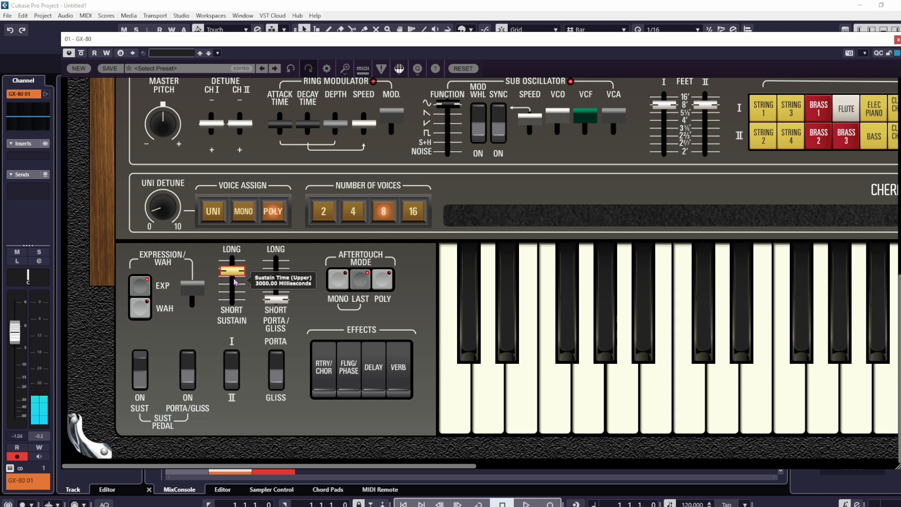
Sweep the upper layer's sustain time between short and long, leave it at about 1377 ms, and turn the sustain switch off
{"action": "left_click_drag", "start_coordinate": [238, 271], "coordinate": [236, 310]}
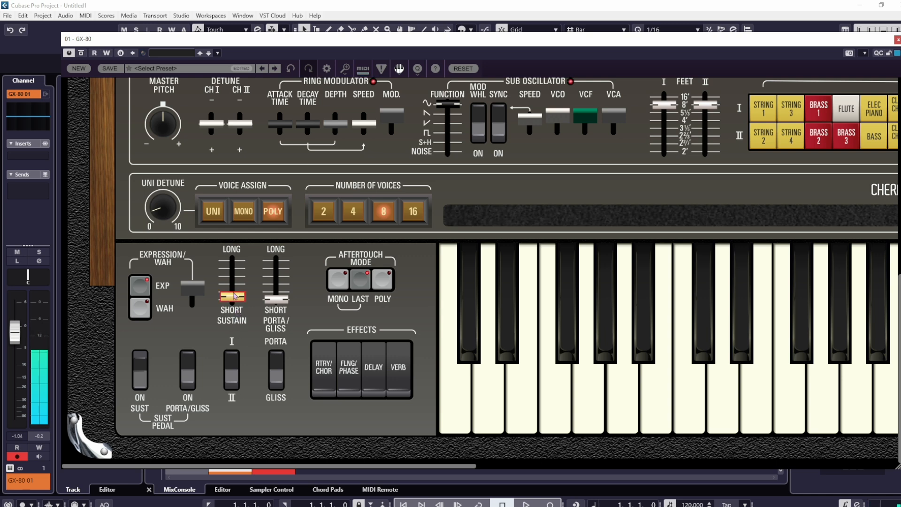
{"action": "left_click_drag", "start_coordinate": [237, 297], "coordinate": [237, 261]}
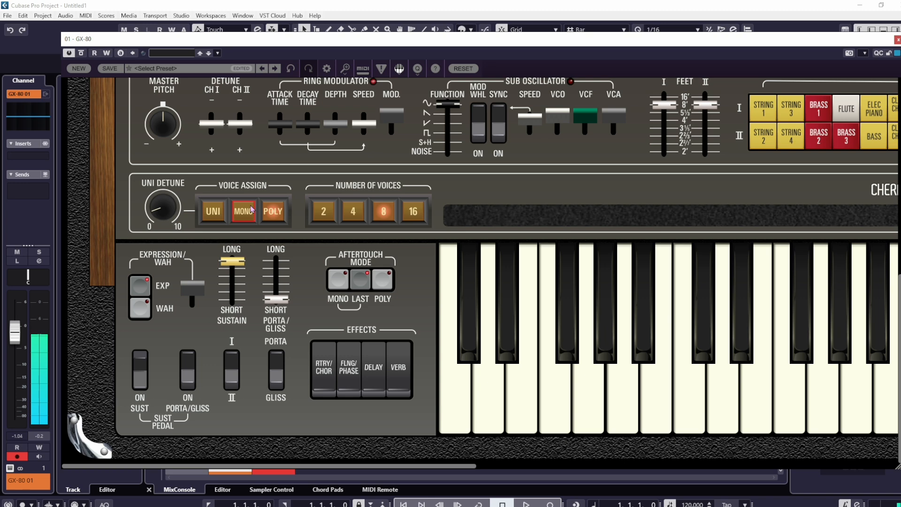
{"action": "left_click_drag", "start_coordinate": [237, 269], "coordinate": [239, 310]}
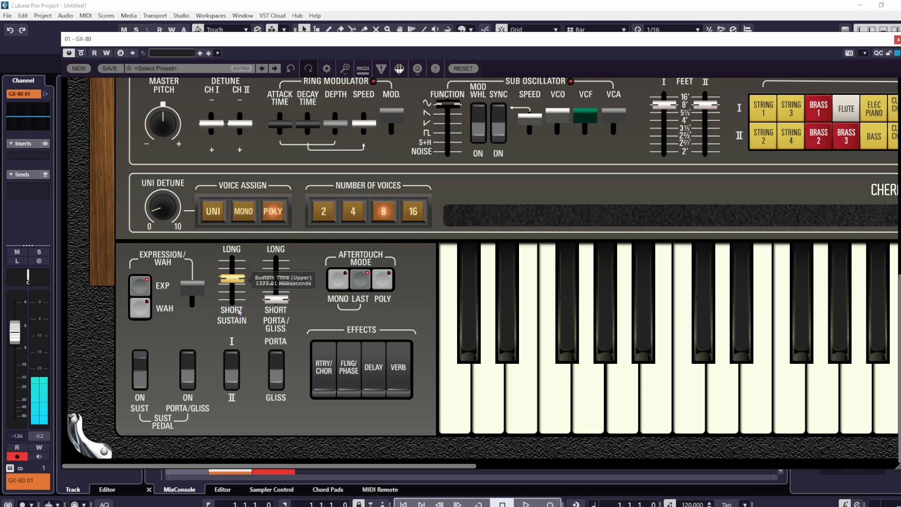
{"action": "left_click", "coordinate": [144, 362]}
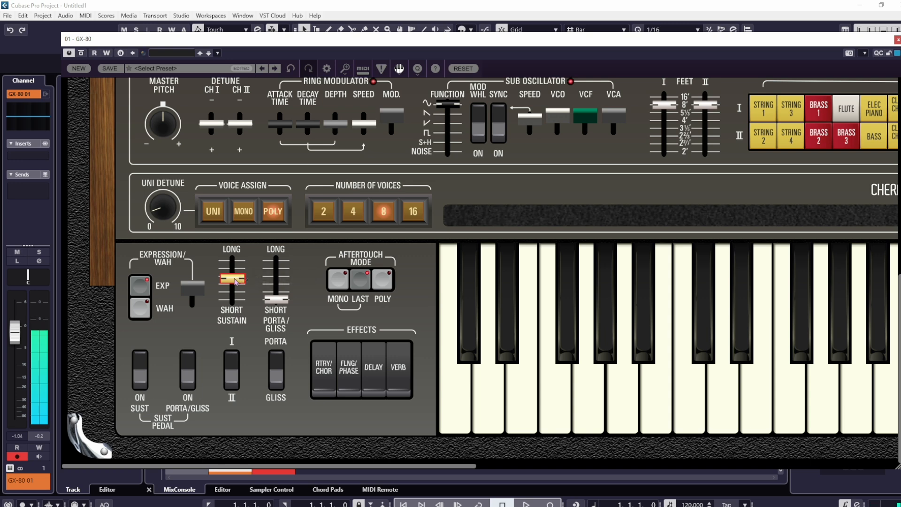
Sweep the sustain time between short and long, toggle the sustain switch, and leave the sustain slider moderately long
{"action": "left_click_drag", "start_coordinate": [235, 282], "coordinate": [230, 335]}
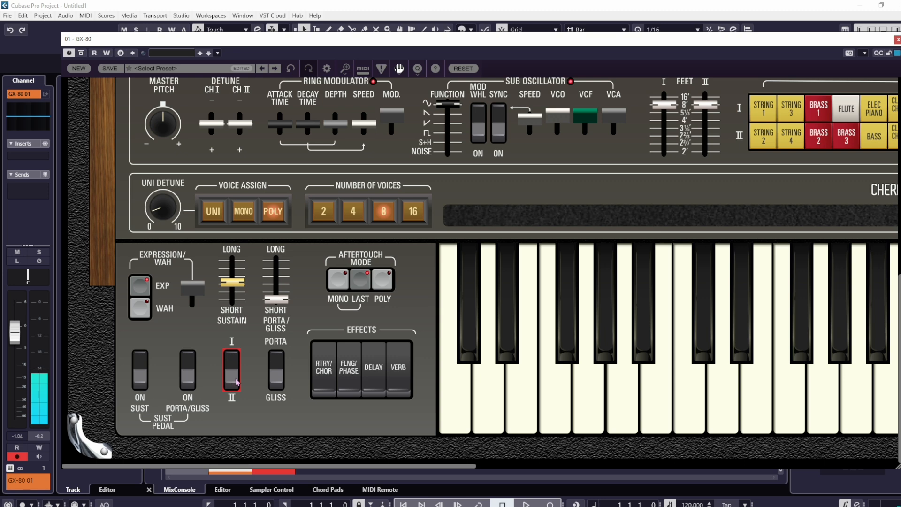
{"action": "mouse_move", "coordinate": [230, 286]}
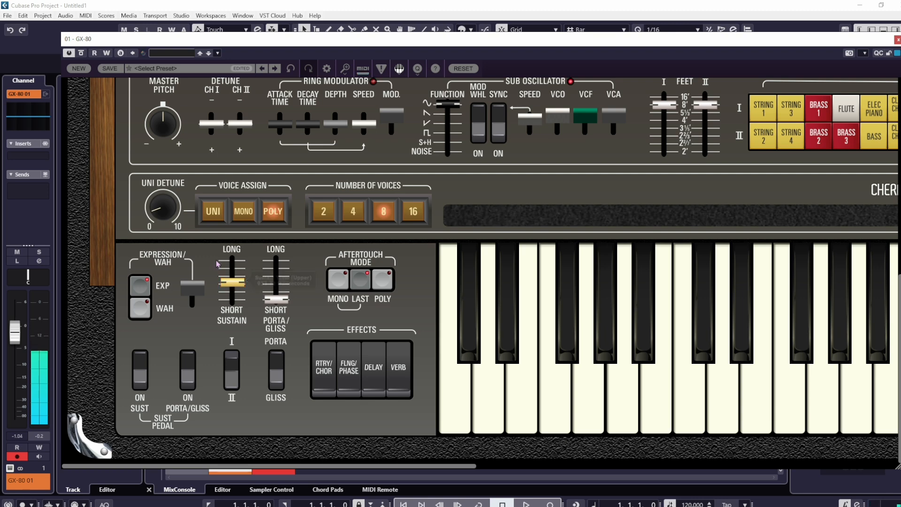
{"action": "left_click_drag", "start_coordinate": [230, 285], "coordinate": [235, 194]}
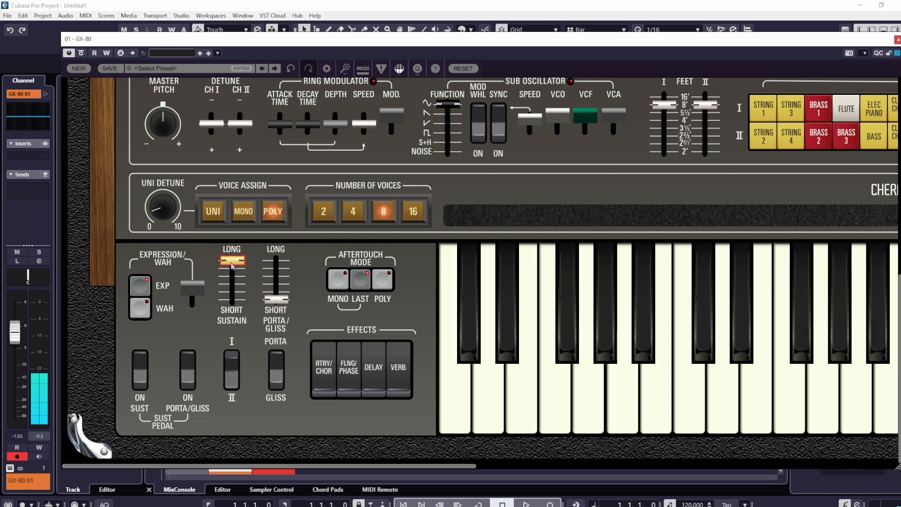
{"action": "left_click_drag", "start_coordinate": [232, 261], "coordinate": [240, 312]}
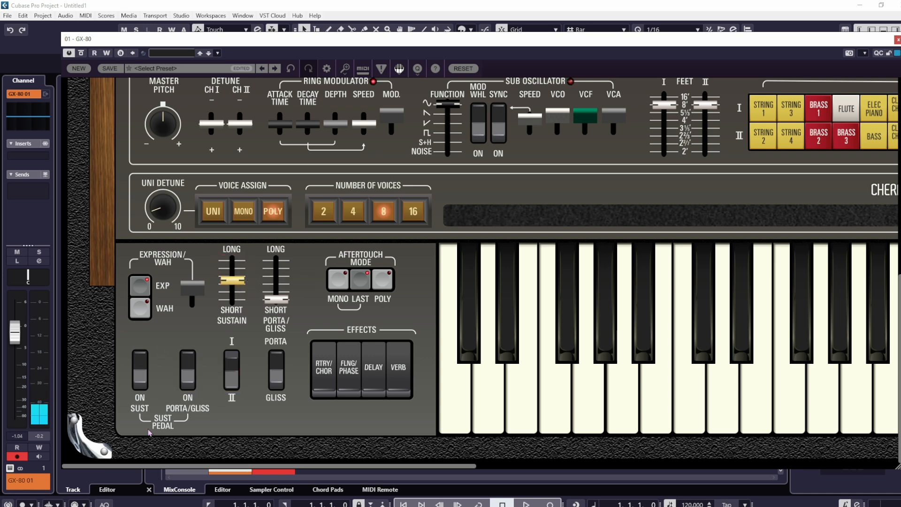
{"action": "left_click", "coordinate": [140, 385]}
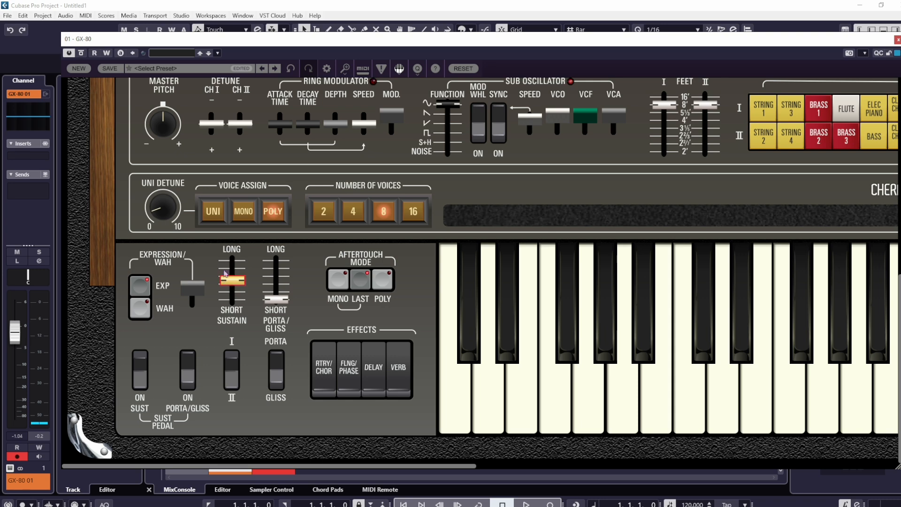
{"action": "left_click_drag", "start_coordinate": [233, 282], "coordinate": [233, 268]}
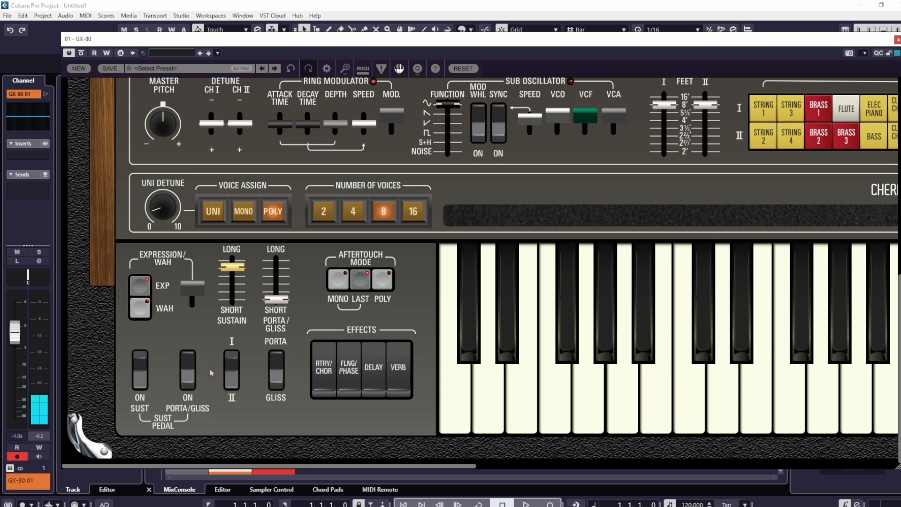
{"action": "left_click", "coordinate": [233, 278]}
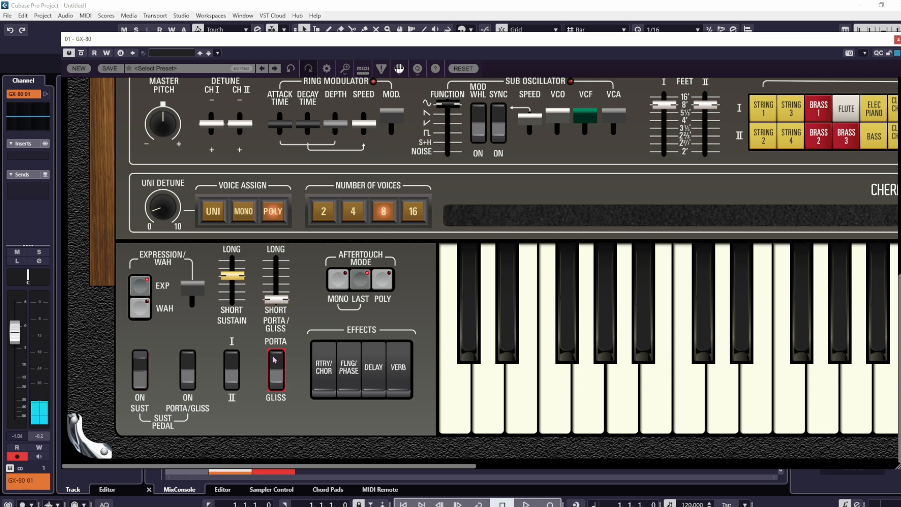
Raise the portamento/glissando time, switch the mode to glissando, try the longest setting, and settle on a moderately long time
{"action": "left_click_drag", "start_coordinate": [279, 305], "coordinate": [278, 276]}
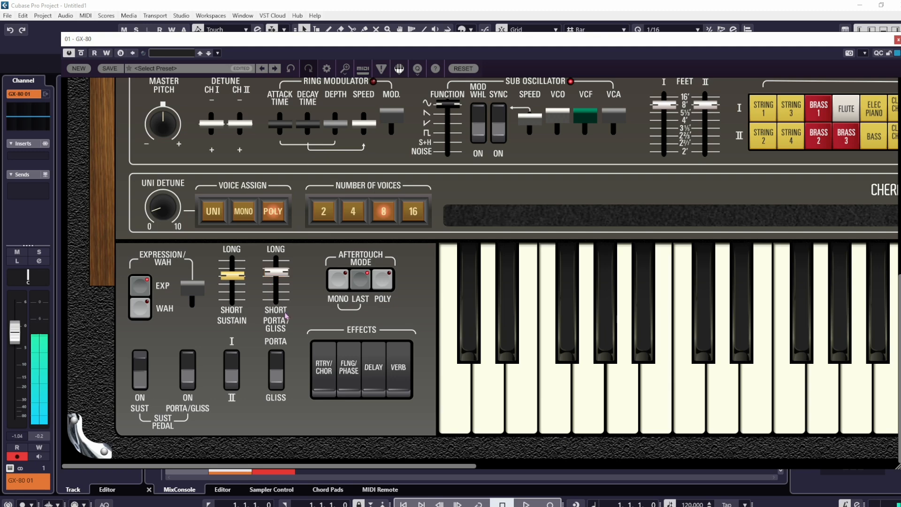
{"action": "left_click", "coordinate": [281, 381]}
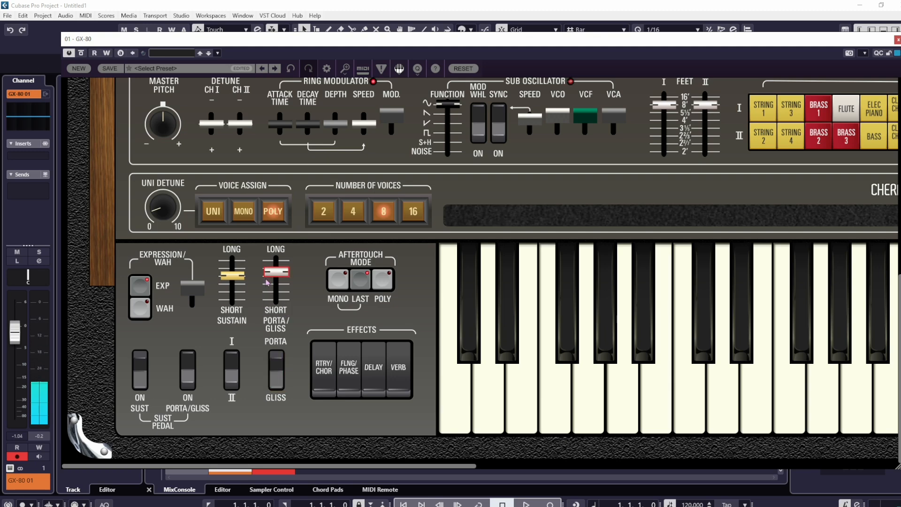
{"action": "left_click_drag", "start_coordinate": [266, 282], "coordinate": [275, 249]}
{"action": "mouse_move", "coordinate": [276, 249]}
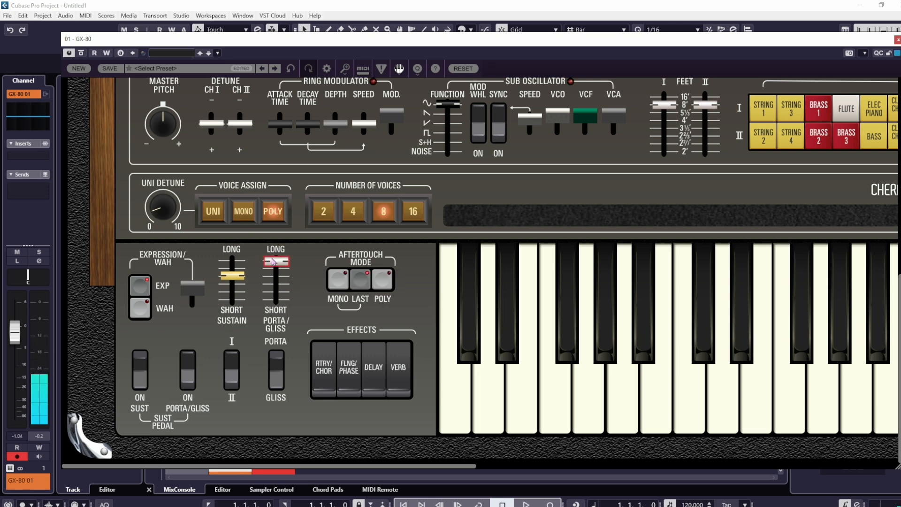
{"action": "left_click_drag", "start_coordinate": [276, 261], "coordinate": [275, 271]}
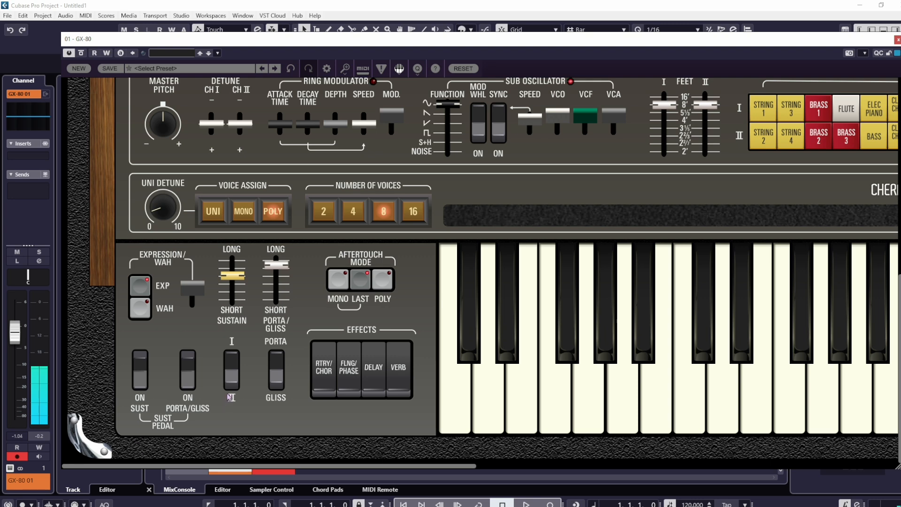
{"action": "left_click_drag", "start_coordinate": [276, 264], "coordinate": [286, 302]}
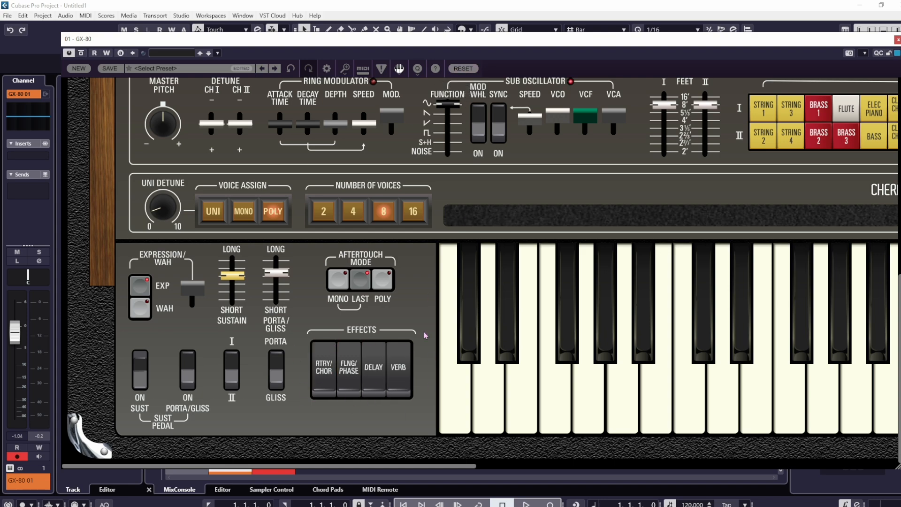
Show the whole instrument again and start a new, unedited patch
{"action": "left_click", "coordinate": [463, 68]}
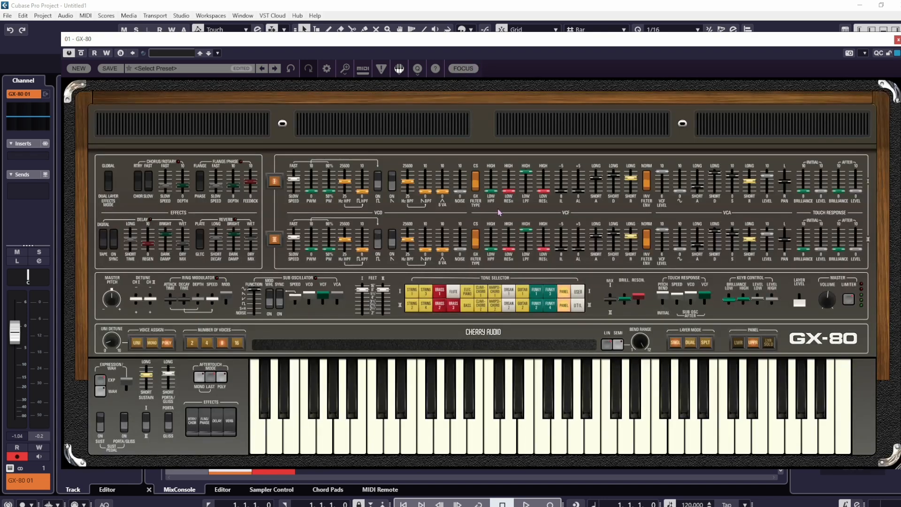
{"action": "left_click", "coordinate": [76, 69]}
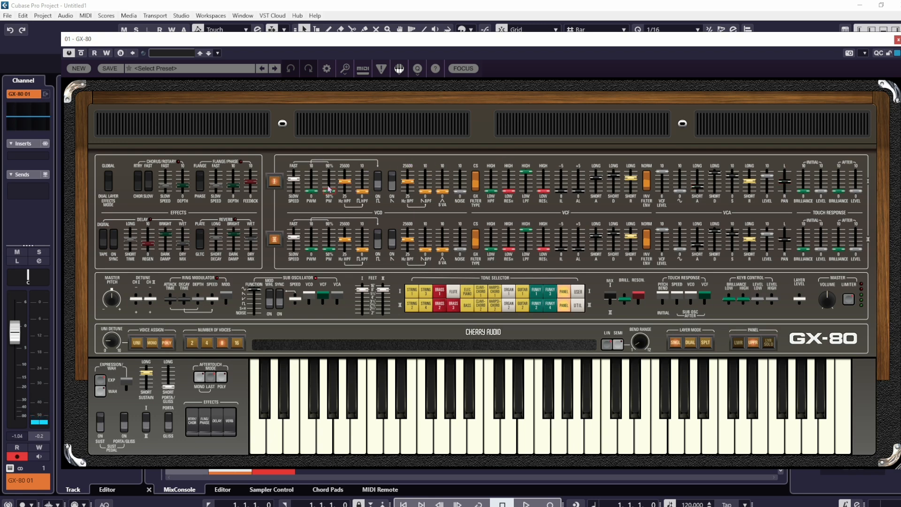
{"action": "mouse_move", "coordinate": [328, 187]}
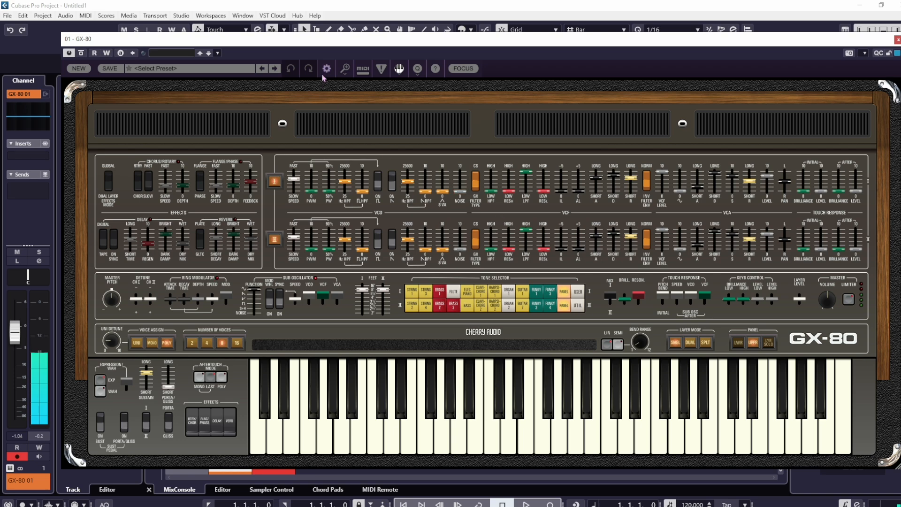
Focus on the VCO section, turn off channel I's sawtooth wave, and try its pulse wave before switching that off too
{"action": "left_click", "coordinate": [463, 68]}
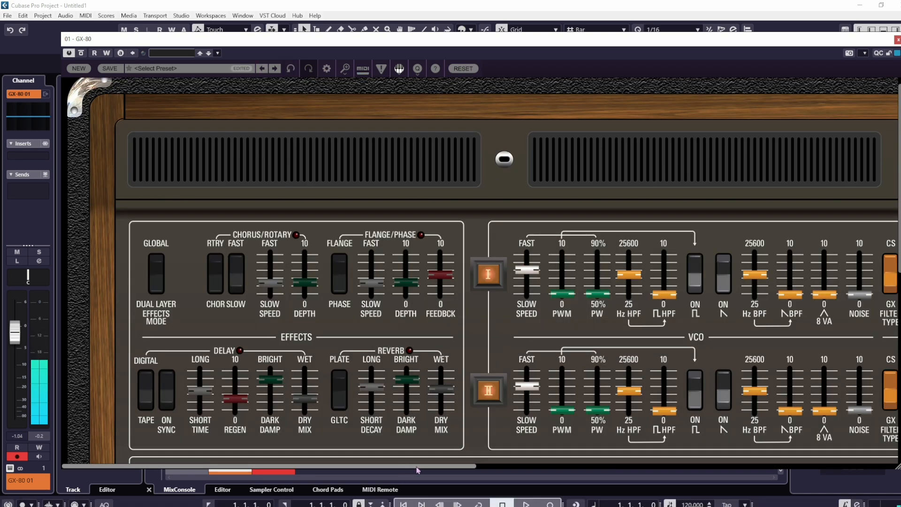
{"action": "left_click_drag", "start_coordinate": [404, 467], "coordinate": [597, 461]}
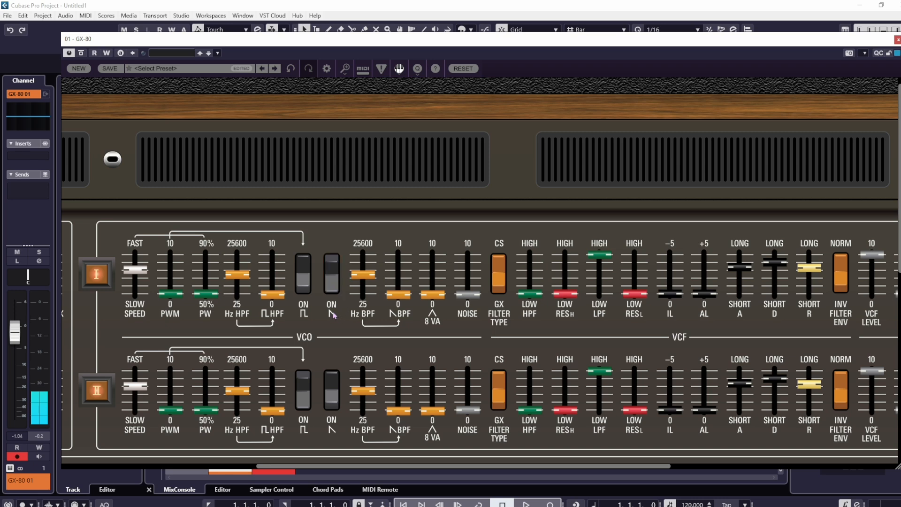
{"action": "left_click", "coordinate": [334, 265]}
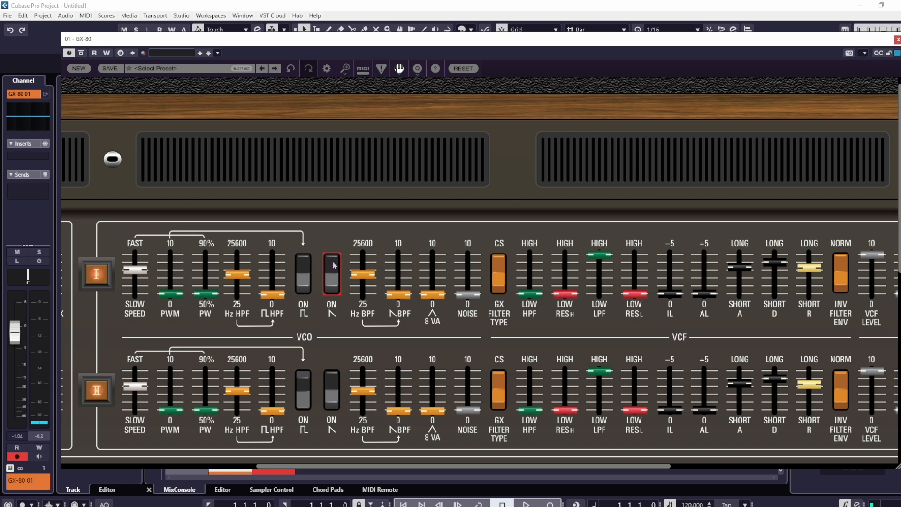
{"action": "left_click", "coordinate": [303, 285]}
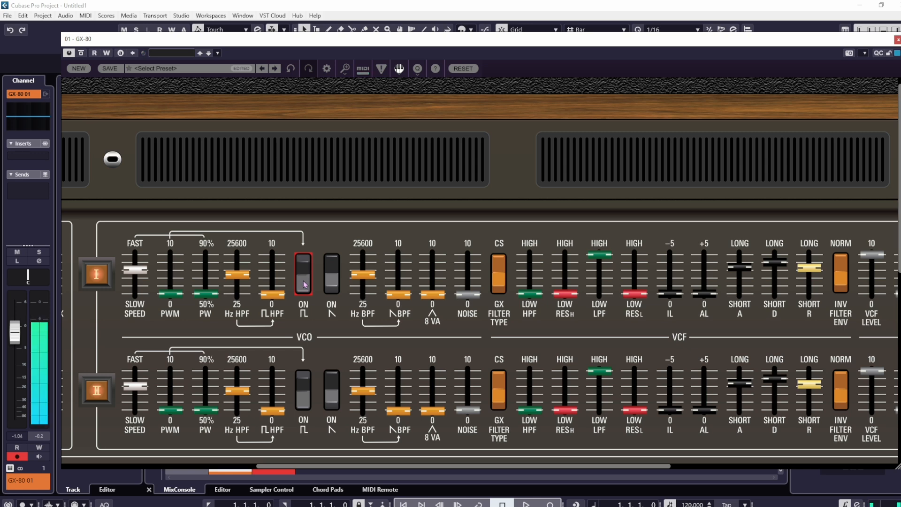
{"action": "left_click", "coordinate": [306, 264]}
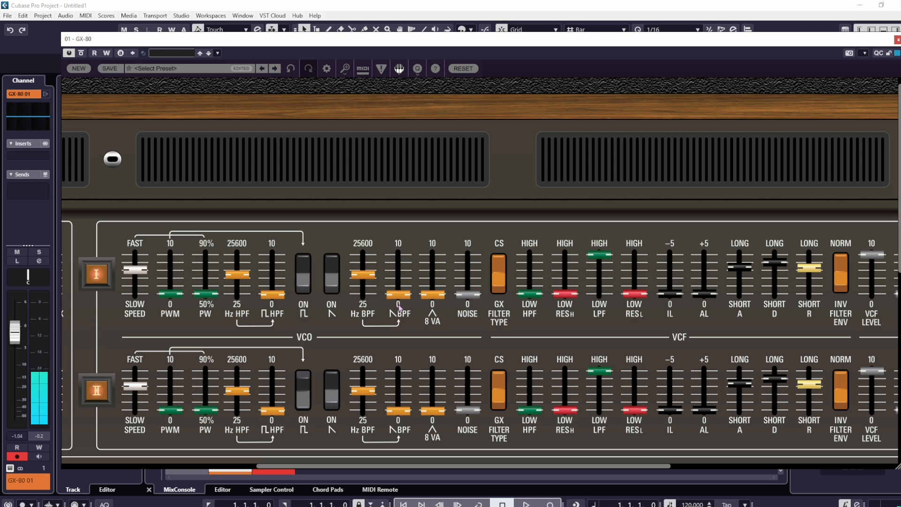
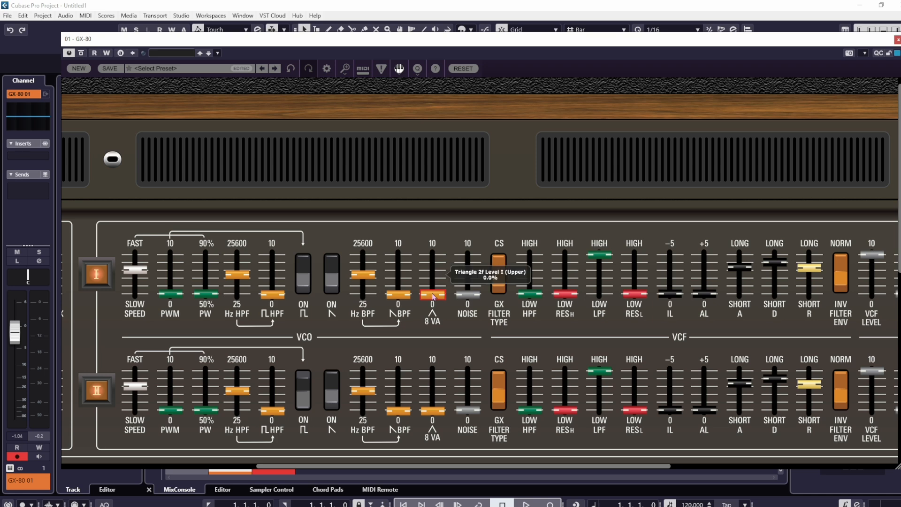
Sweep channel I's 8 VA triangle level up and return it to 0
{"action": "left_click_drag", "start_coordinate": [433, 296], "coordinate": [436, 234]}
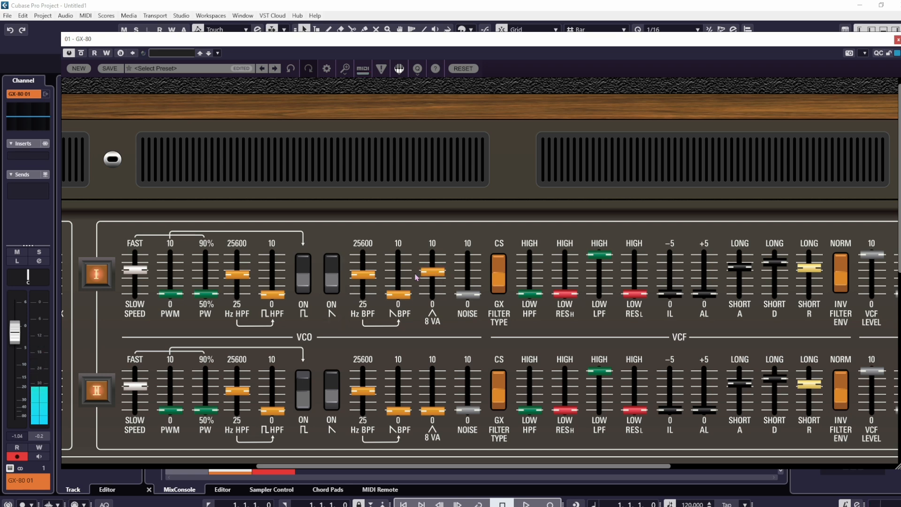
{"action": "left_click_drag", "start_coordinate": [432, 275], "coordinate": [434, 263]}
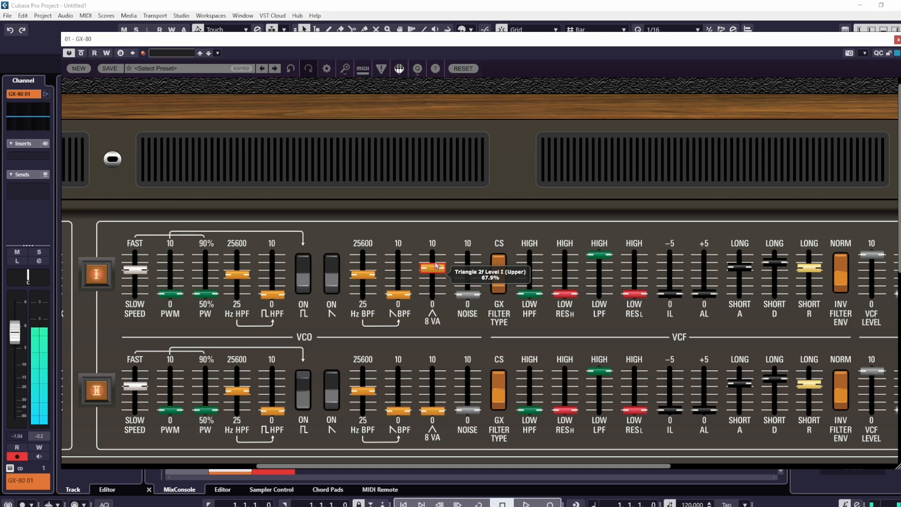
{"action": "left_click_drag", "start_coordinate": [434, 266], "coordinate": [433, 294]}
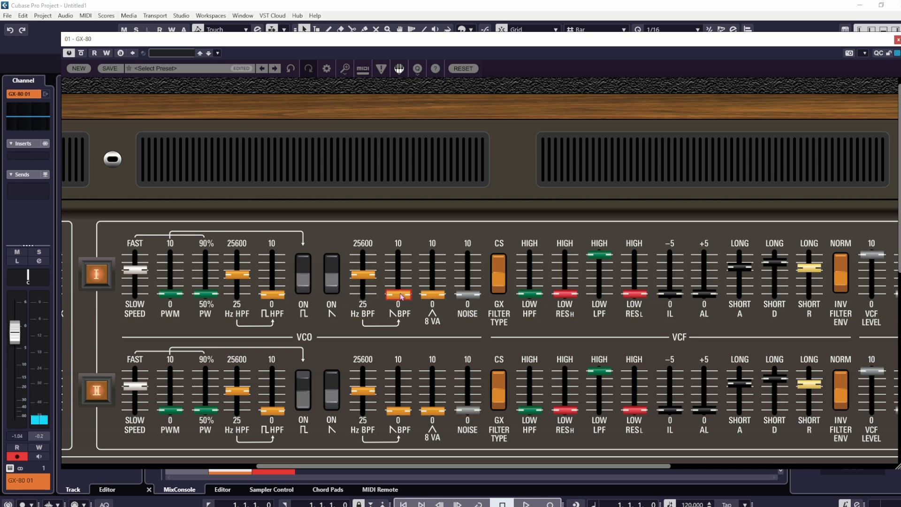
Blend channel I's band-passed sawtooth with the triangle while lowering the band-pass frequency, and return both levels to 0
{"action": "left_click_drag", "start_coordinate": [395, 297], "coordinate": [404, 242]}
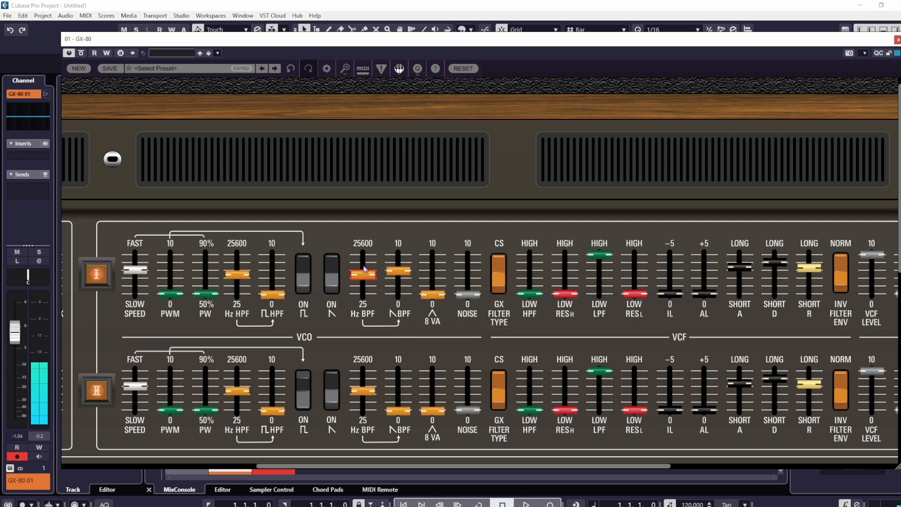
{"action": "left_click_drag", "start_coordinate": [362, 274], "coordinate": [436, 260]}
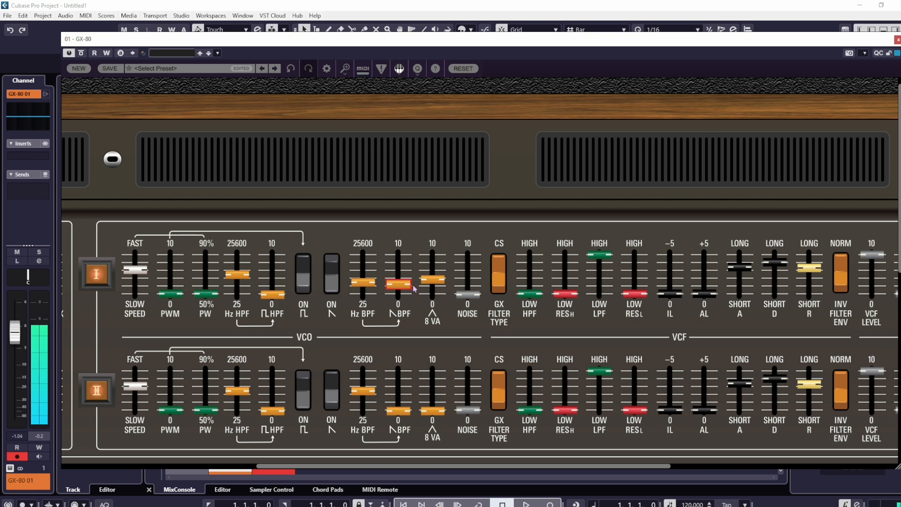
{"action": "left_click_drag", "start_coordinate": [431, 283], "coordinate": [398, 294]}
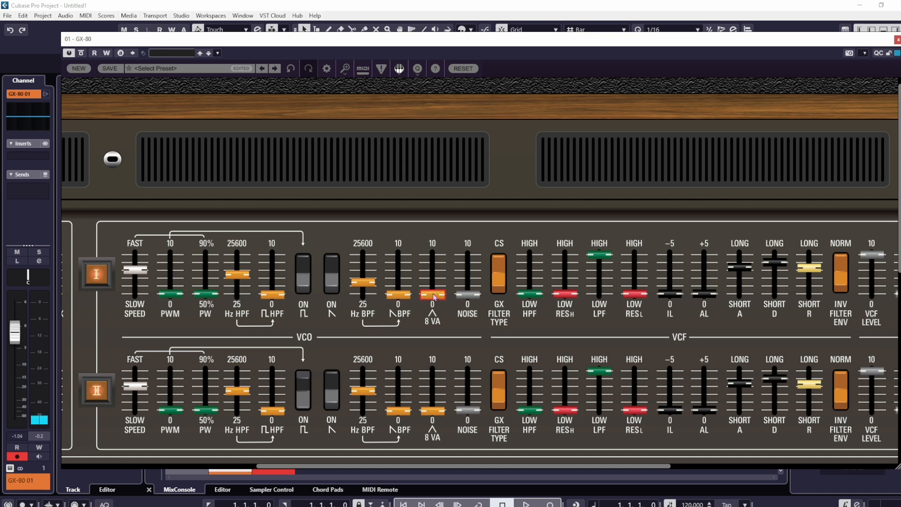
Turn on channel I's pulse wave, try its high-passed level, lower the high-pass frequency to 25 Hz, and return the level to 0
{"action": "left_click", "coordinate": [304, 277]}
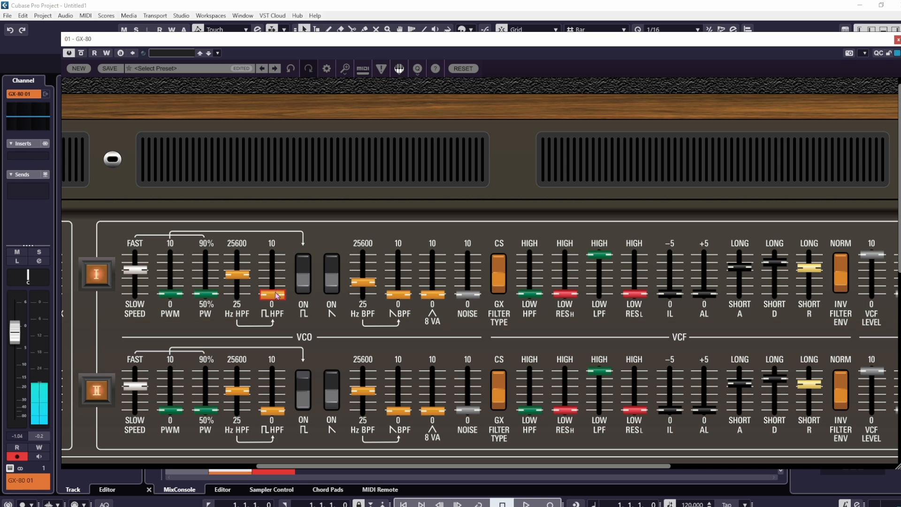
{"action": "left_click_drag", "start_coordinate": [277, 295], "coordinate": [287, 243]}
{"action": "left_click_drag", "start_coordinate": [239, 276], "coordinate": [242, 305]}
{"action": "left_click_drag", "start_coordinate": [272, 276], "coordinate": [237, 294]}
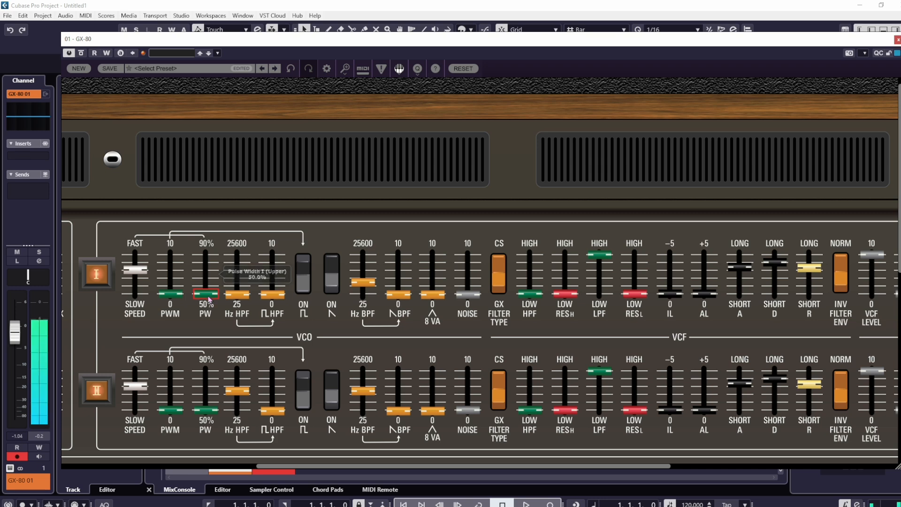
Raise channel I's pulse width partway, set its PWM amount to about 38%, and slow the PWM speed
{"action": "left_click_drag", "start_coordinate": [207, 296], "coordinate": [226, 272]}
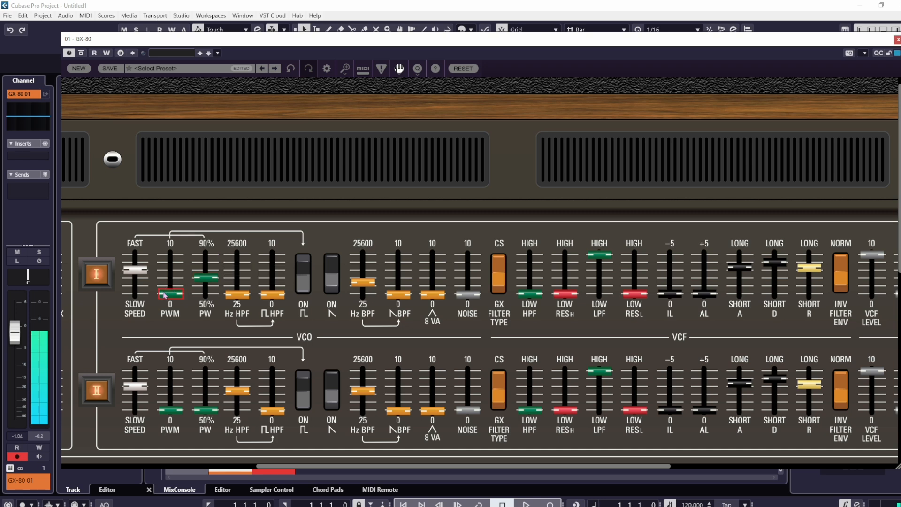
{"action": "left_click_drag", "start_coordinate": [173, 296], "coordinate": [174, 283]}
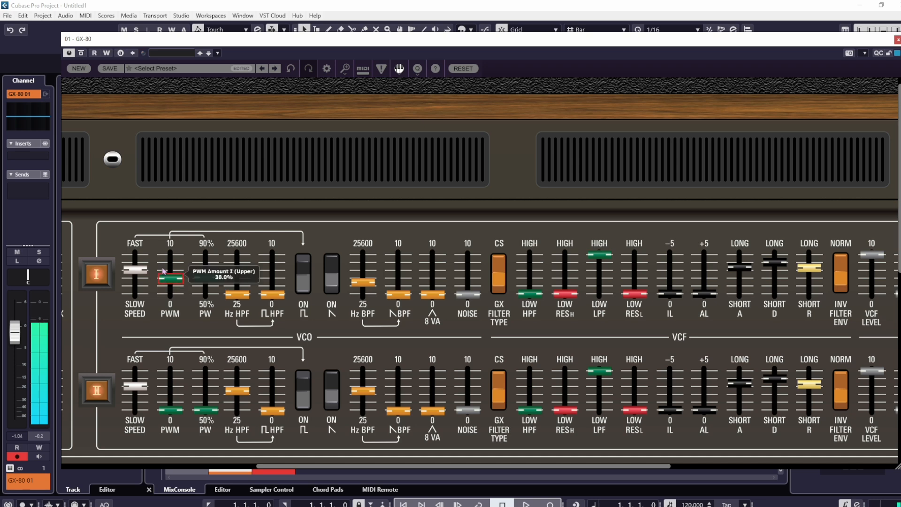
{"action": "left_click_drag", "start_coordinate": [140, 272], "coordinate": [149, 292]}
Blend in channel I's high-passed pulse, band-passed sawtooth and triangle partway, and slightly raise the high-pass and band-pass frequencies
{"action": "left_click", "coordinate": [234, 289]}
{"action": "left_click_drag", "start_coordinate": [235, 287], "coordinate": [285, 263]}
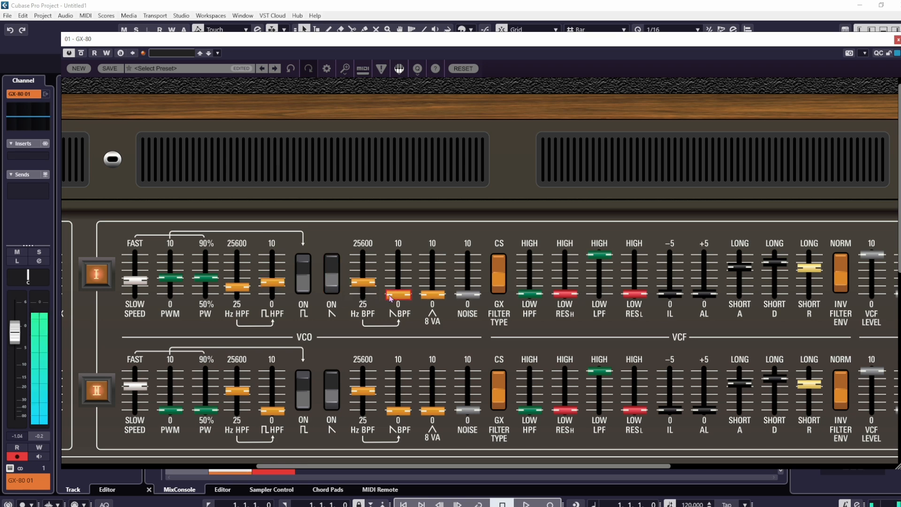
{"action": "left_click_drag", "start_coordinate": [398, 294], "coordinate": [398, 271]}
{"action": "left_click_drag", "start_coordinate": [443, 288], "coordinate": [443, 273]}
{"action": "left_click_drag", "start_coordinate": [363, 280], "coordinate": [363, 273]}
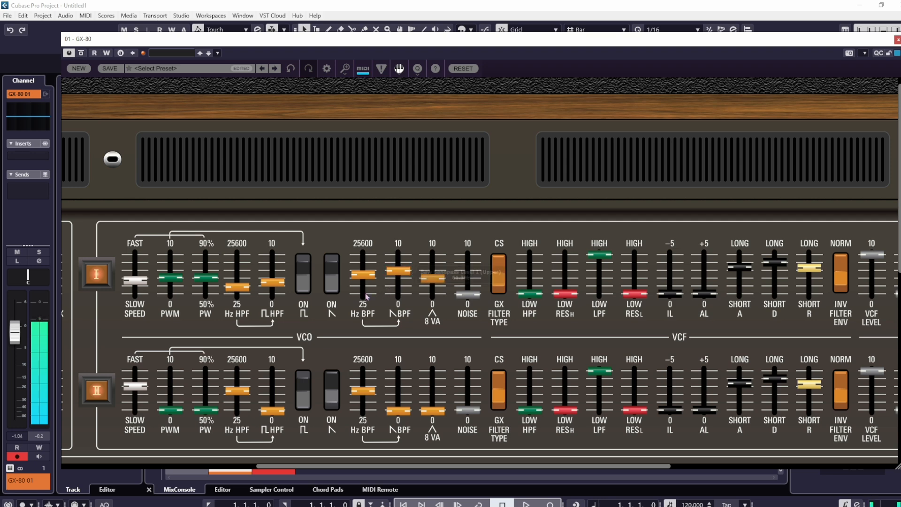
Reduce channel I's PWM amount, set its speed to about 10.5%, toggle the pulse wave, and lower the high-pass frequency to 25 Hz
{"action": "left_click_drag", "start_coordinate": [262, 287], "coordinate": [279, 252]}
{"action": "left_click_drag", "start_coordinate": [170, 277], "coordinate": [143, 256]}
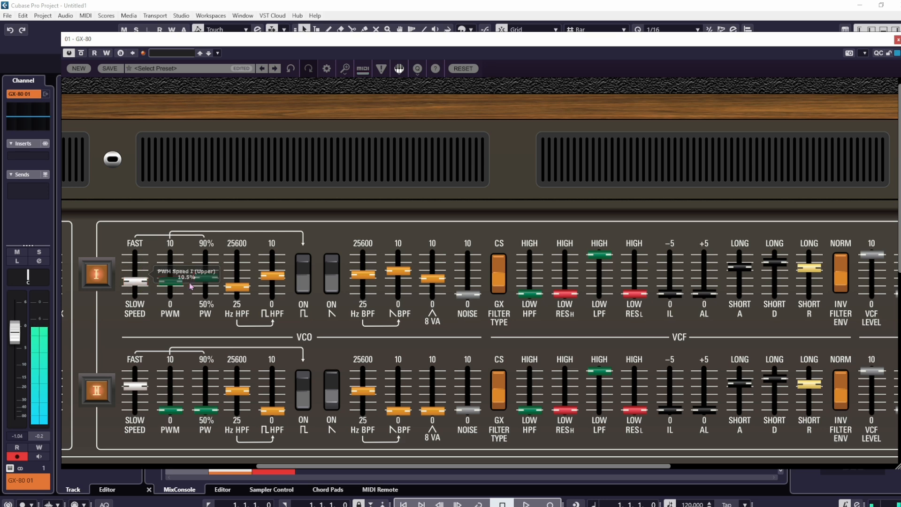
{"action": "left_click", "coordinate": [302, 283]}
{"action": "left_click_drag", "start_coordinate": [267, 281], "coordinate": [249, 318]}
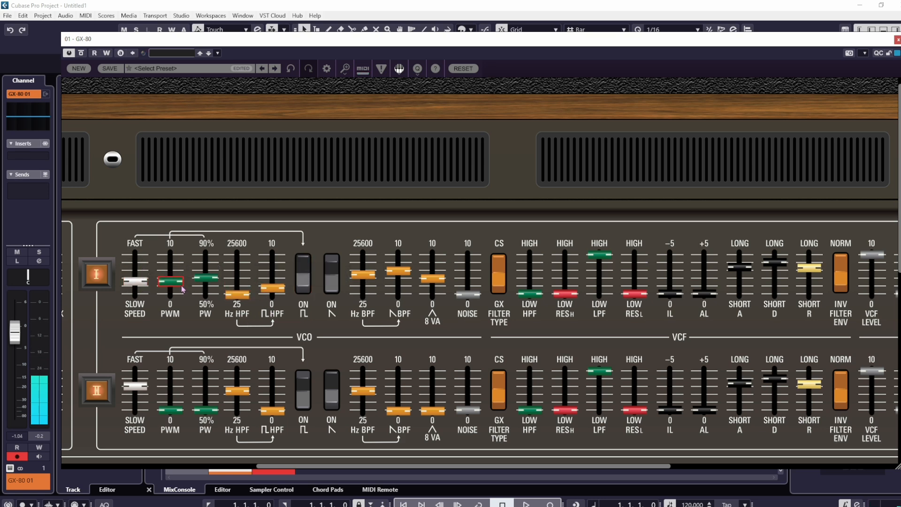
Lower channel I's high-passed pulse, band-passed sawtooth and triangle levels to 0, and switch its sawtooth wave
{"action": "left_click_drag", "start_coordinate": [272, 288], "coordinate": [279, 319]}
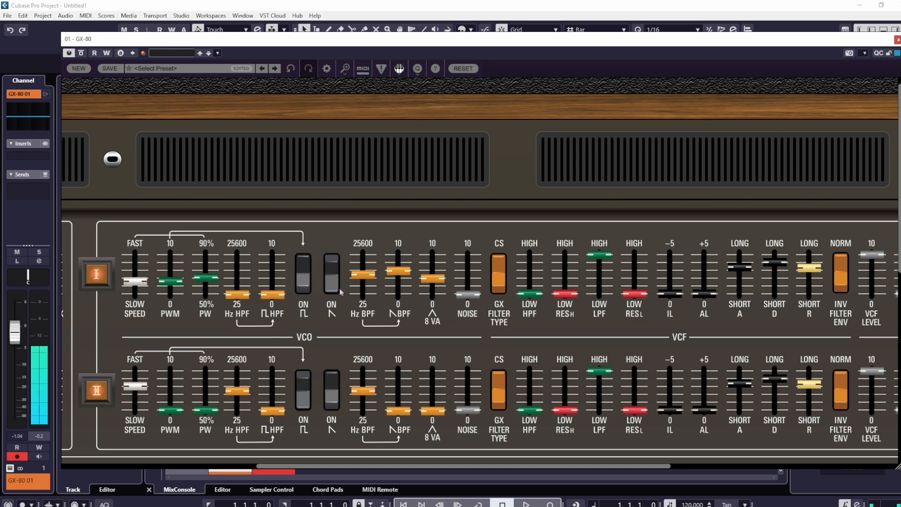
{"action": "left_click_drag", "start_coordinate": [398, 271], "coordinate": [398, 295]}
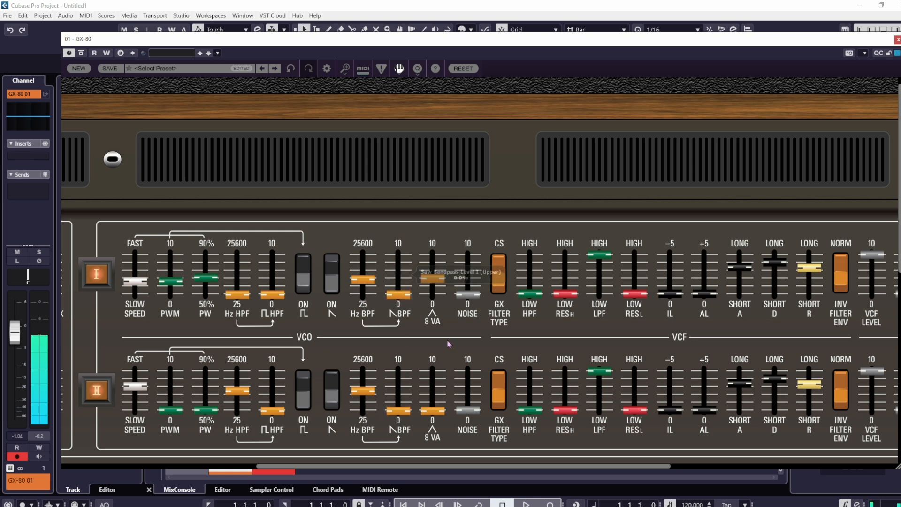
{"action": "left_click", "coordinate": [335, 266]}
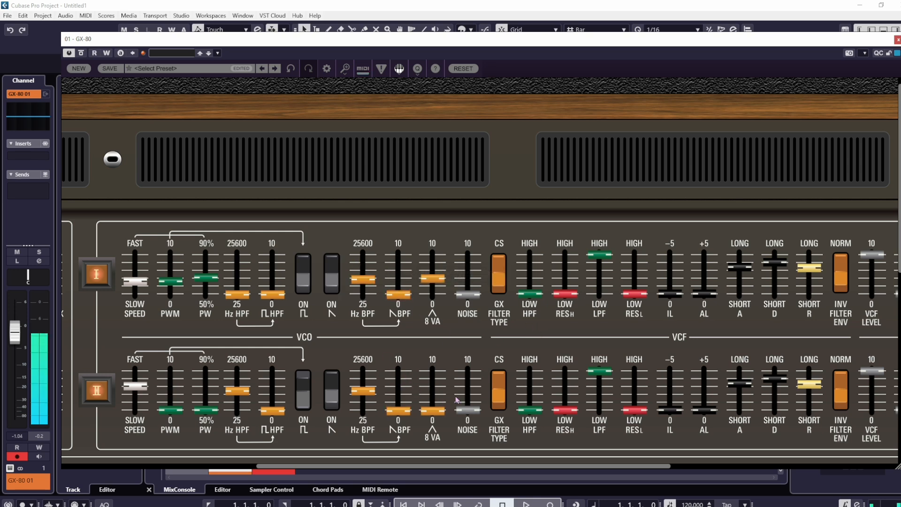
{"action": "left_click_drag", "start_coordinate": [444, 283], "coordinate": [453, 430]}
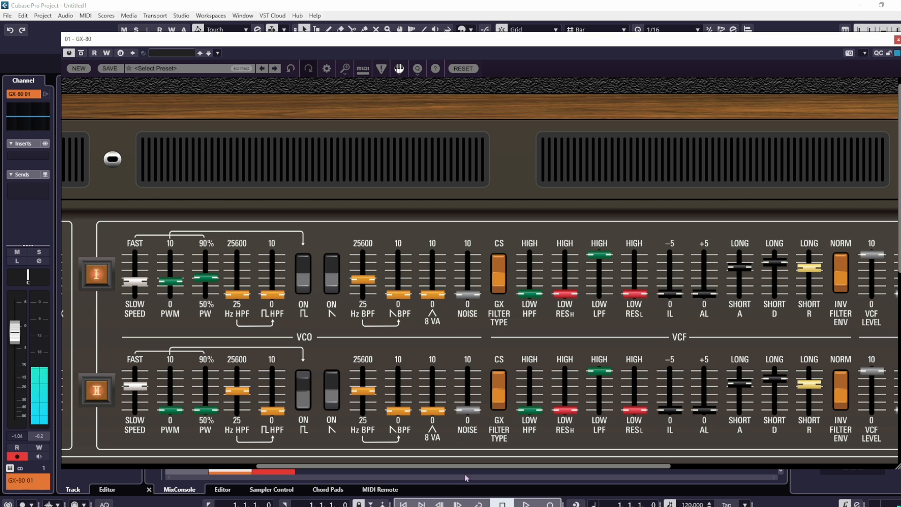
Sweep channel I's low-pass filter cutoff down and return it to its highest setting
{"action": "left_click_drag", "start_coordinate": [466, 467], "coordinate": [663, 470]}
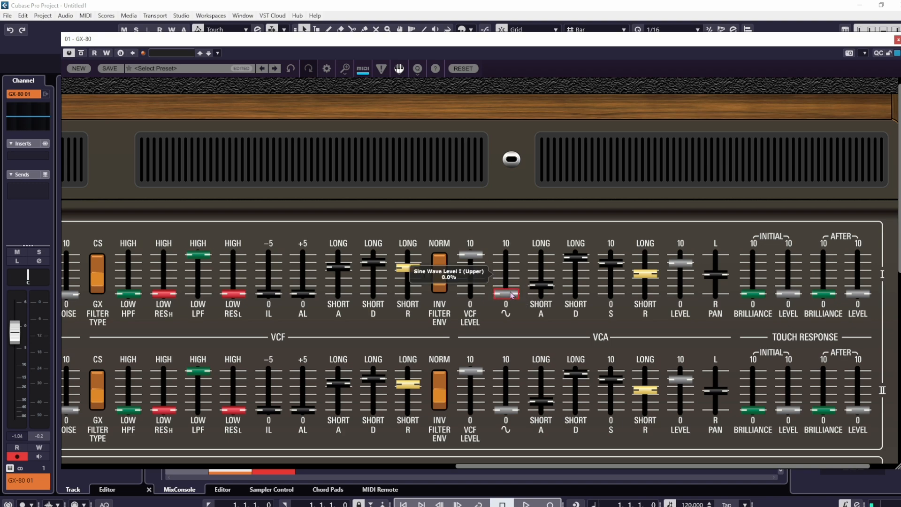
{"action": "left_click_drag", "start_coordinate": [482, 466], "coordinate": [313, 452]}
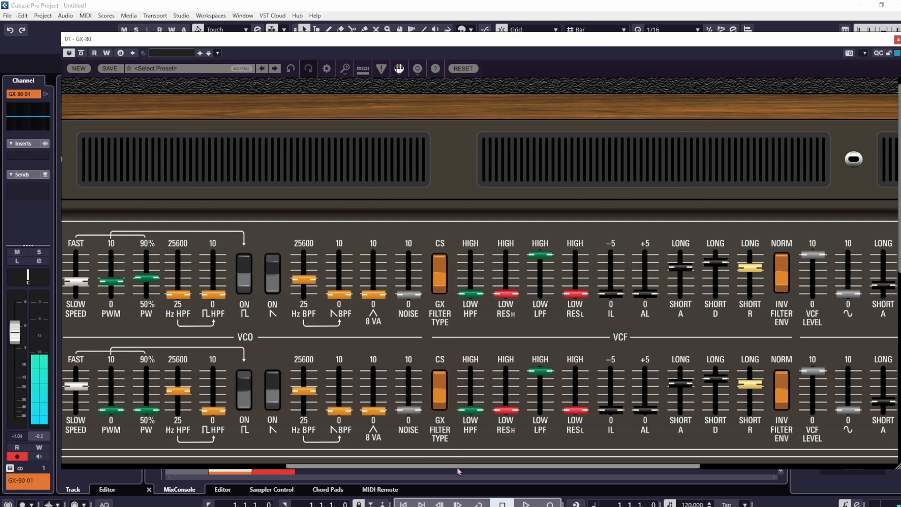
{"action": "left_click_drag", "start_coordinate": [457, 467], "coordinate": [682, 450]}
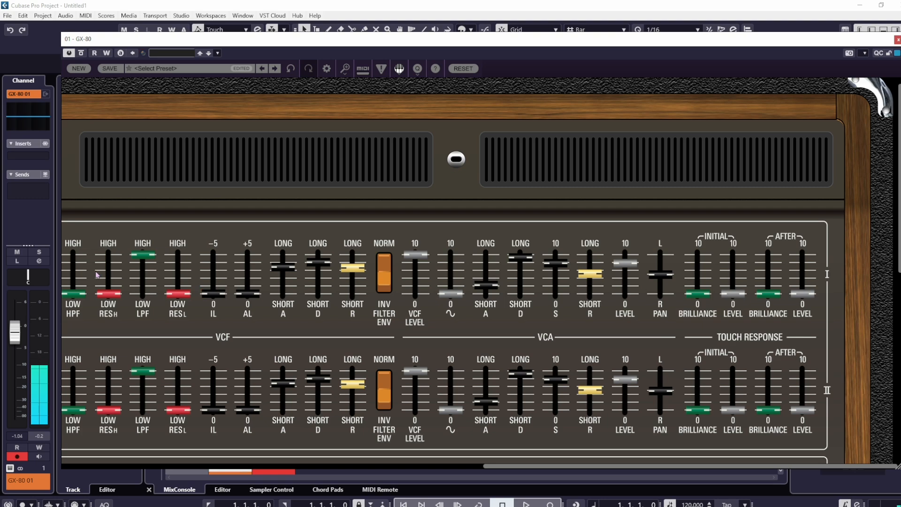
{"action": "left_click_drag", "start_coordinate": [523, 467], "coordinate": [409, 331]}
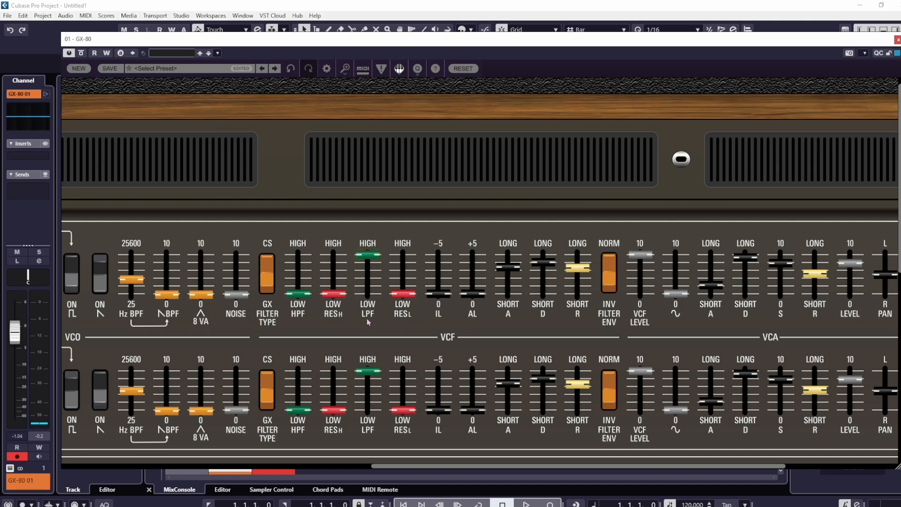
{"action": "left_click_drag", "start_coordinate": [368, 257], "coordinate": [384, 296]}
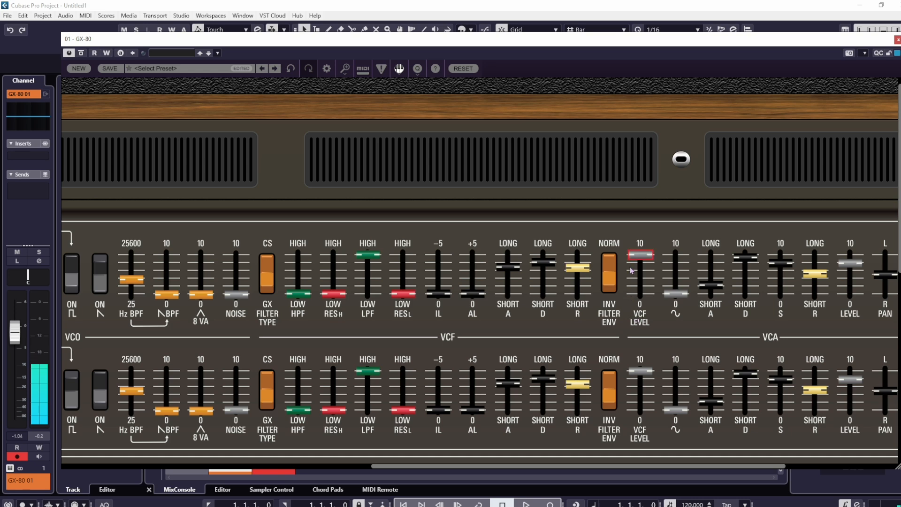
Try channel I's sine wave at 100% with the VCF level at 0, and restore sine to 0 and VCF level to 10
{"action": "left_click_drag", "start_coordinate": [637, 257], "coordinate": [655, 298]}
{"action": "left_click_drag", "start_coordinate": [673, 296], "coordinate": [675, 232]}
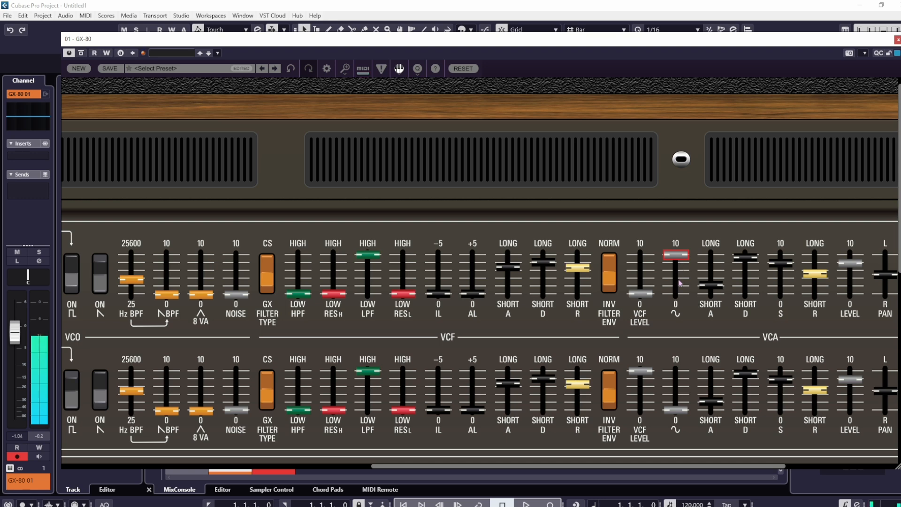
{"action": "mouse_move", "coordinate": [678, 282]}
{"action": "mouse_move", "coordinate": [671, 255]}
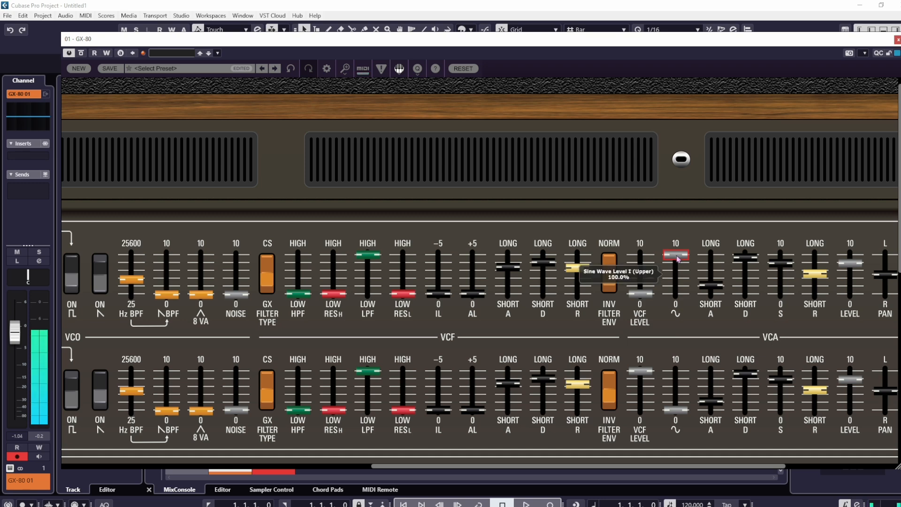
{"action": "left_click_drag", "start_coordinate": [677, 258], "coordinate": [676, 294]}
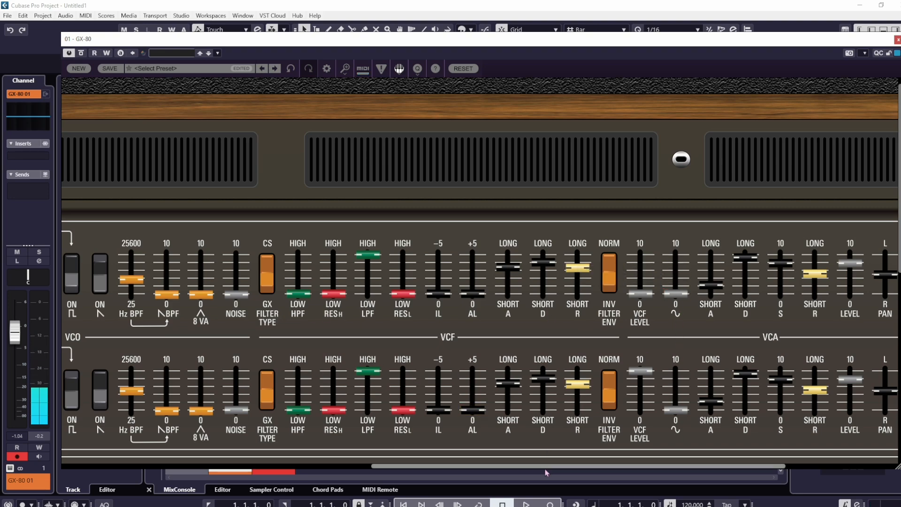
{"action": "left_click_drag", "start_coordinate": [542, 468], "coordinate": [563, 467]}
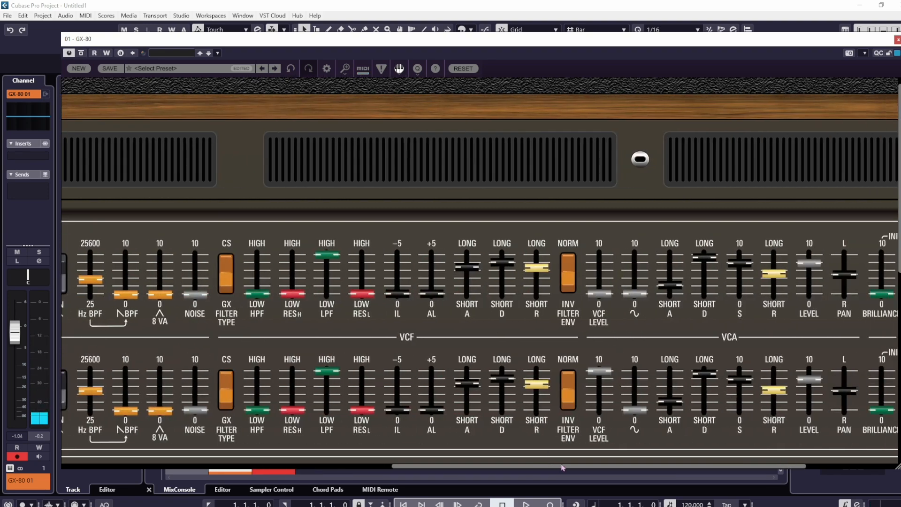
{"action": "left_click_drag", "start_coordinate": [602, 293], "coordinate": [599, 254]}
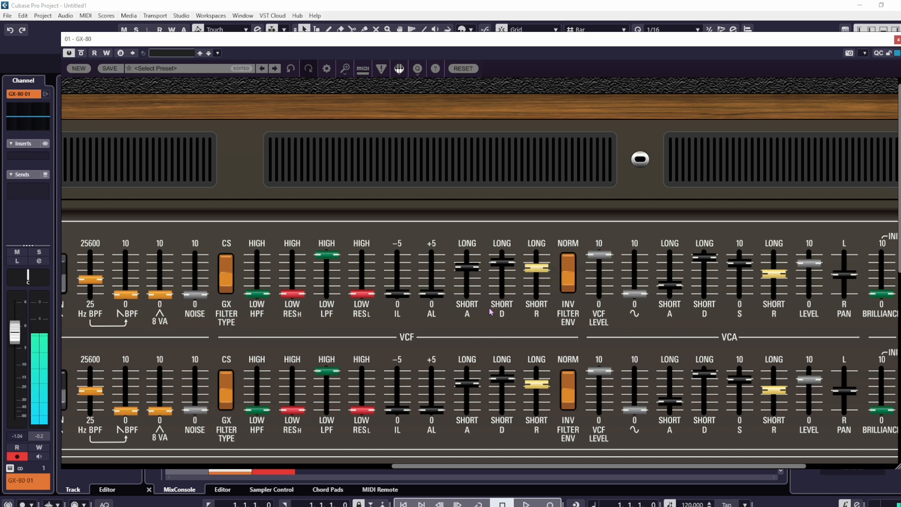
Toggle channel I's filter type between GX and CS, lower its low-pass cutoff partway, and set the low-pass resonance to 37.5%
{"action": "left_click_drag", "start_coordinate": [465, 469], "coordinate": [444, 464]}
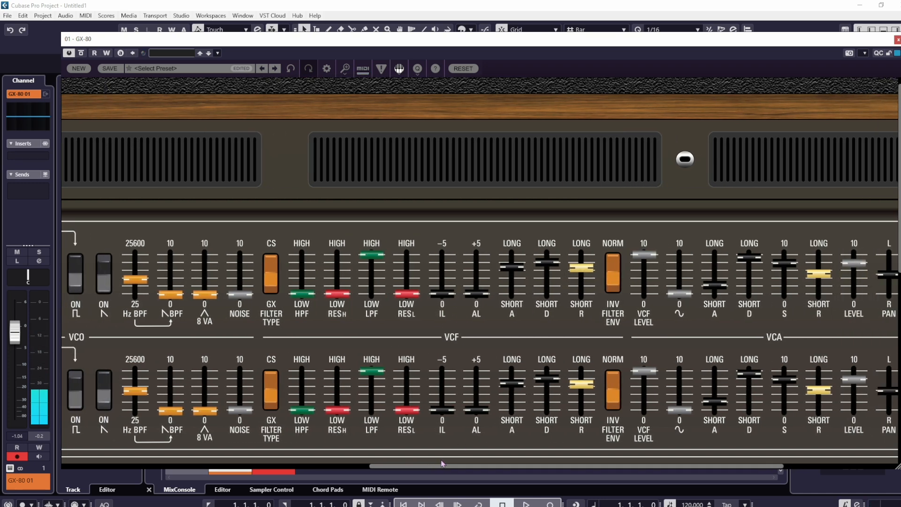
{"action": "left_click", "coordinate": [274, 289]}
{"action": "left_click", "coordinate": [273, 265]}
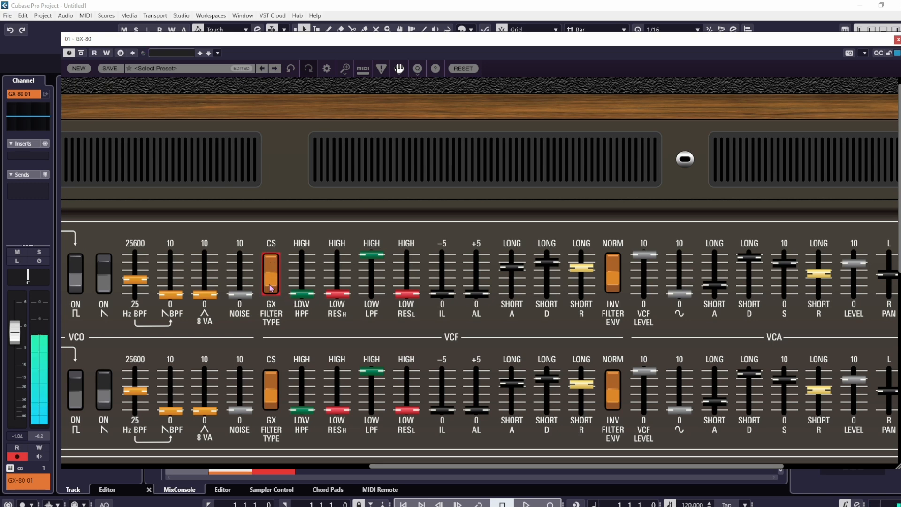
{"action": "left_click", "coordinate": [270, 270]}
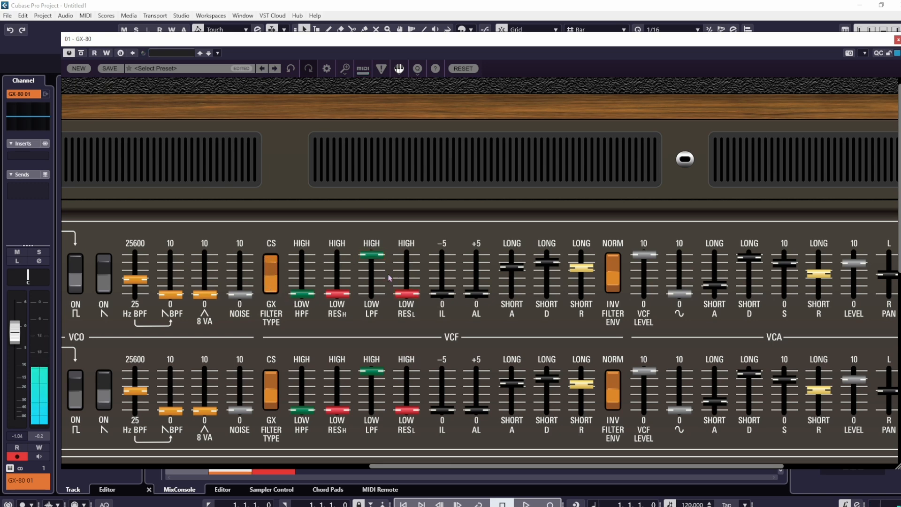
{"action": "left_click_drag", "start_coordinate": [364, 253], "coordinate": [411, 203]}
{"action": "left_click_drag", "start_coordinate": [373, 277], "coordinate": [411, 319]}
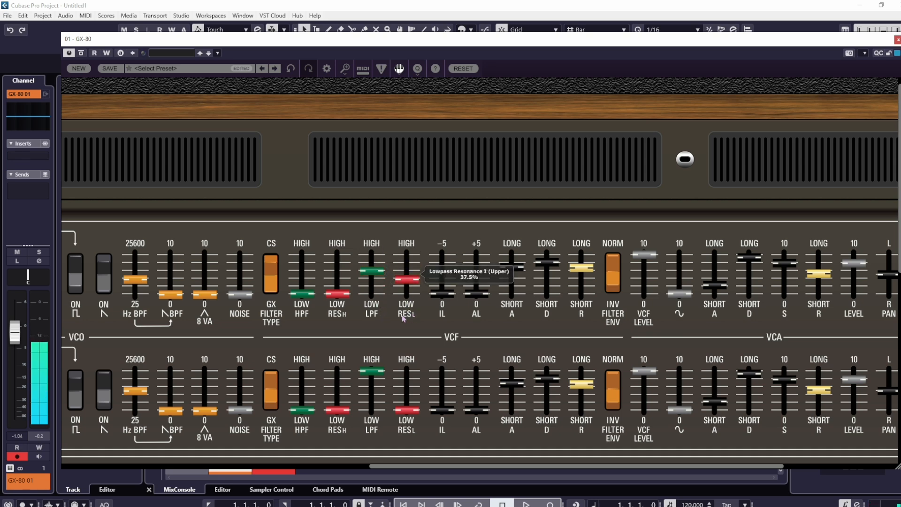
Compare channel I's CS and GX filter types by switching between them repeatedly, and raise the low-pass cutoff slightly
{"action": "left_click", "coordinate": [271, 274]}
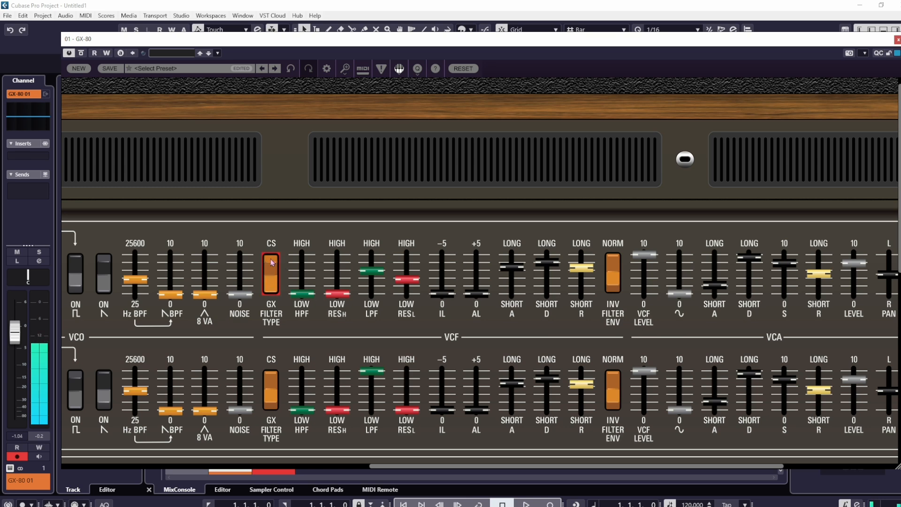
{"action": "left_click", "coordinate": [271, 274]}
{"action": "left_click", "coordinate": [271, 274]}
{"action": "left_click", "coordinate": [272, 263]}
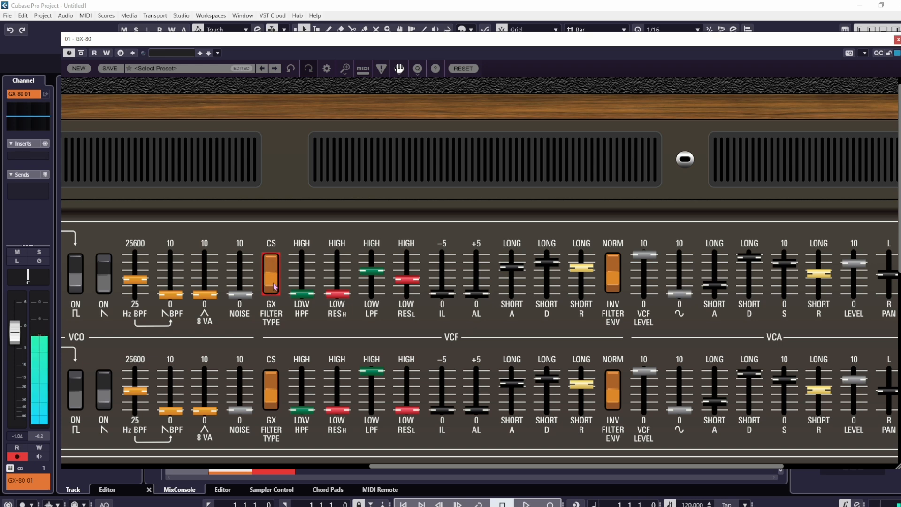
{"action": "left_click", "coordinate": [270, 284]}
{"action": "left_click", "coordinate": [272, 263]}
{"action": "left_click", "coordinate": [274, 287]}
{"action": "left_click", "coordinate": [273, 265]}
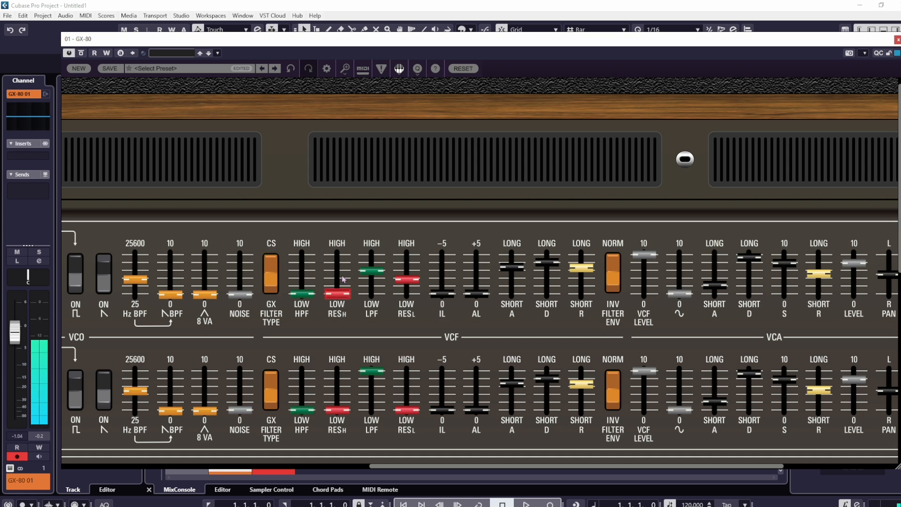
{"action": "left_click_drag", "start_coordinate": [372, 271], "coordinate": [372, 268]}
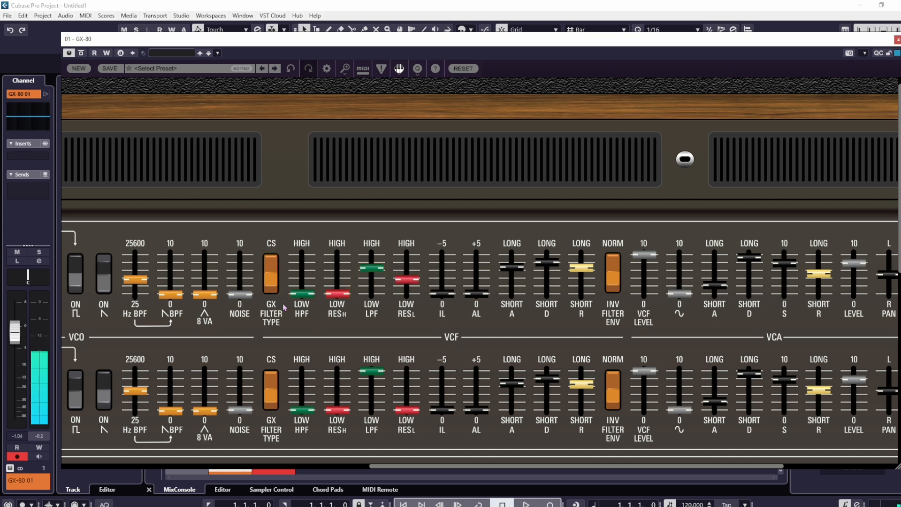
Try raising channel I's high-pass filter cutoff and high-pass resonance, and return both to their lowest settings
{"action": "left_click", "coordinate": [302, 293]}
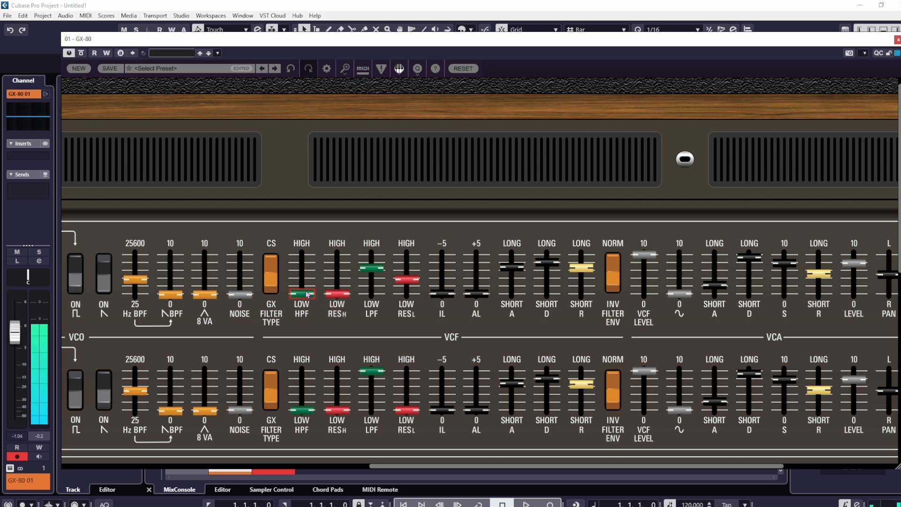
{"action": "left_click_drag", "start_coordinate": [308, 294], "coordinate": [343, 233]}
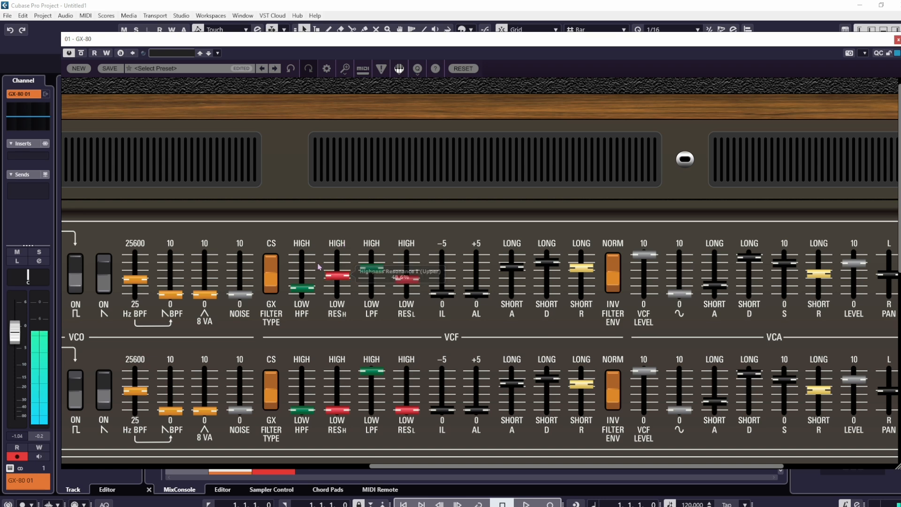
{"action": "mouse_move", "coordinate": [305, 287]}
{"action": "left_mouse_down"}
{"action": "mouse_move", "coordinate": [319, 271]}
{"action": "mouse_move", "coordinate": [309, 268]}
{"action": "mouse_move", "coordinate": [310, 277]}
{"action": "mouse_move", "coordinate": [338, 269]}
{"action": "mouse_move", "coordinate": [347, 291]}
{"action": "mouse_move", "coordinate": [370, 276]}
{"action": "mouse_move", "coordinate": [302, 299]}
{"action": "left_mouse_up"}
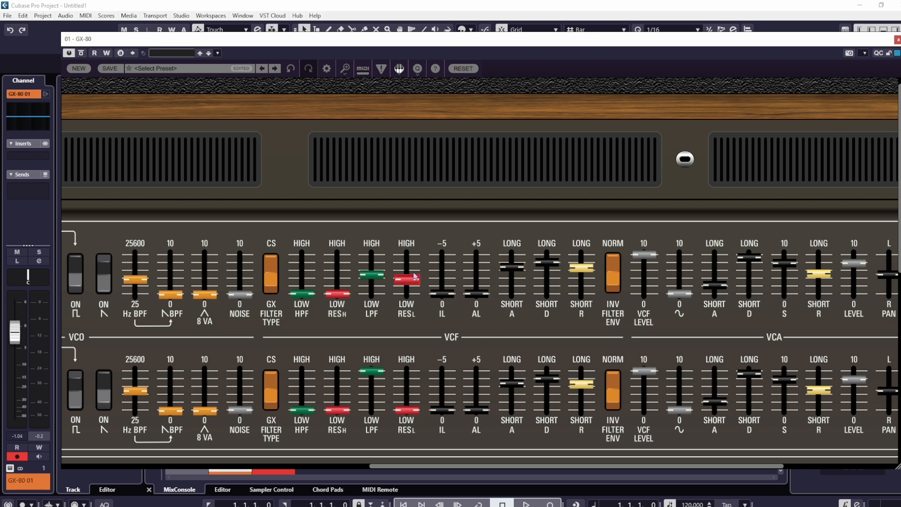
Adjust channel I's low-pass cutoff slightly and raise its filter envelope's initial level (IL) and attack level (AL) partway
{"action": "left_click_drag", "start_coordinate": [376, 277], "coordinate": [378, 284]}
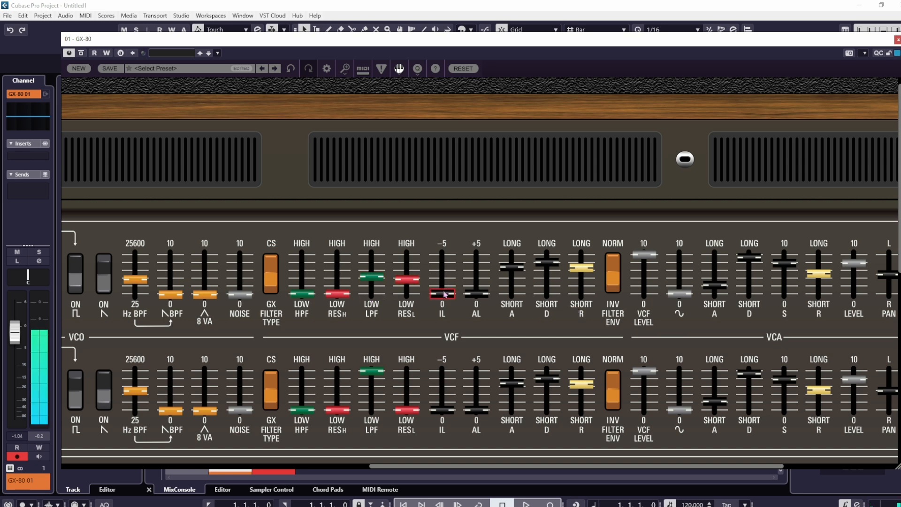
{"action": "left_click_drag", "start_coordinate": [445, 293], "coordinate": [450, 263]}
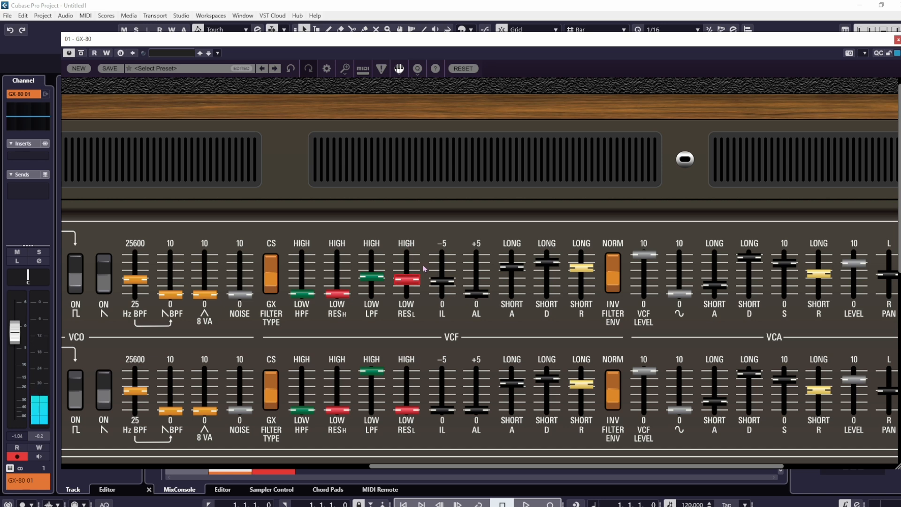
{"action": "left_click_drag", "start_coordinate": [476, 294], "coordinate": [485, 255]}
{"action": "left_click_drag", "start_coordinate": [443, 282], "coordinate": [453, 278]}
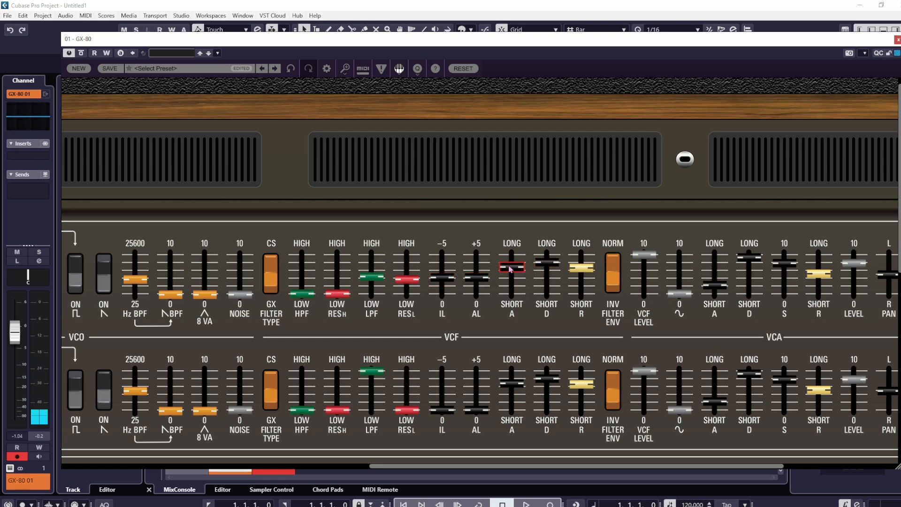
Shorten channel I's filter envelope attack, decay and release, and raise the low-pass cutoff slightly
{"action": "left_click_drag", "start_coordinate": [511, 269], "coordinate": [512, 320]}
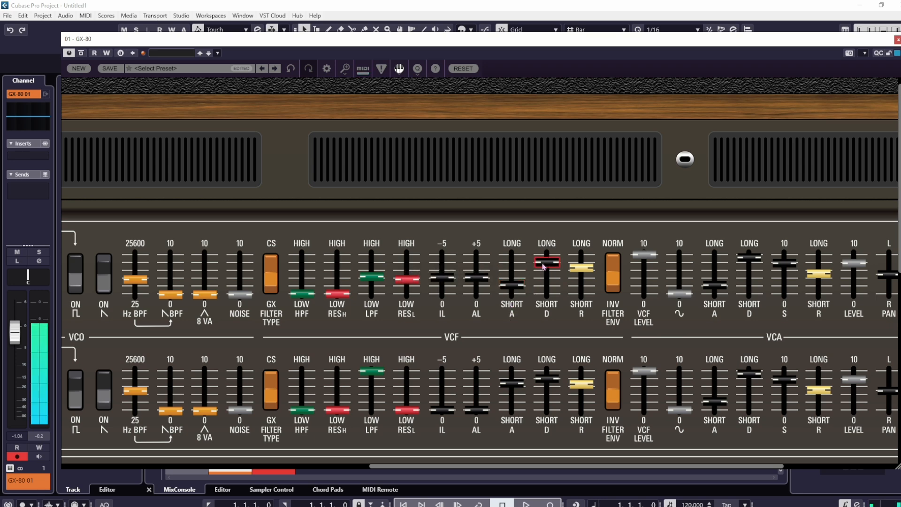
{"action": "left_click_drag", "start_coordinate": [546, 266], "coordinate": [583, 304]}
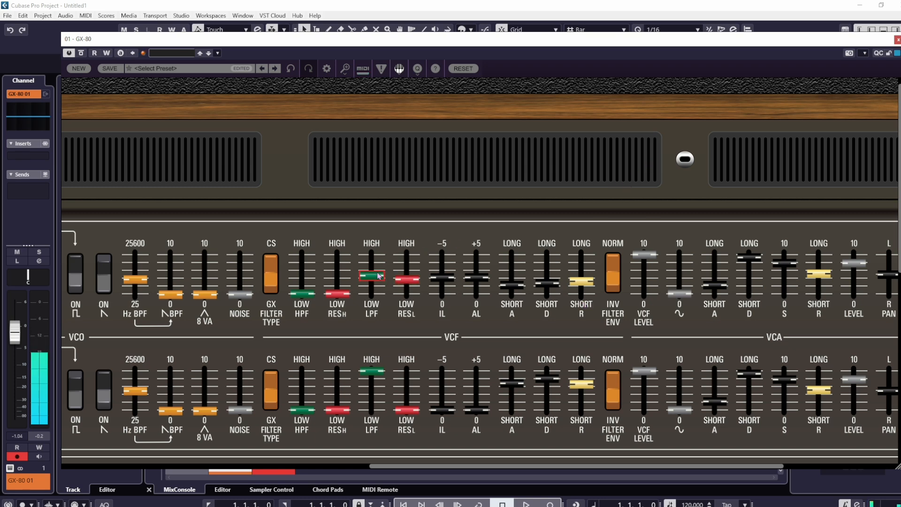
{"action": "left_click_drag", "start_coordinate": [379, 276], "coordinate": [380, 272]}
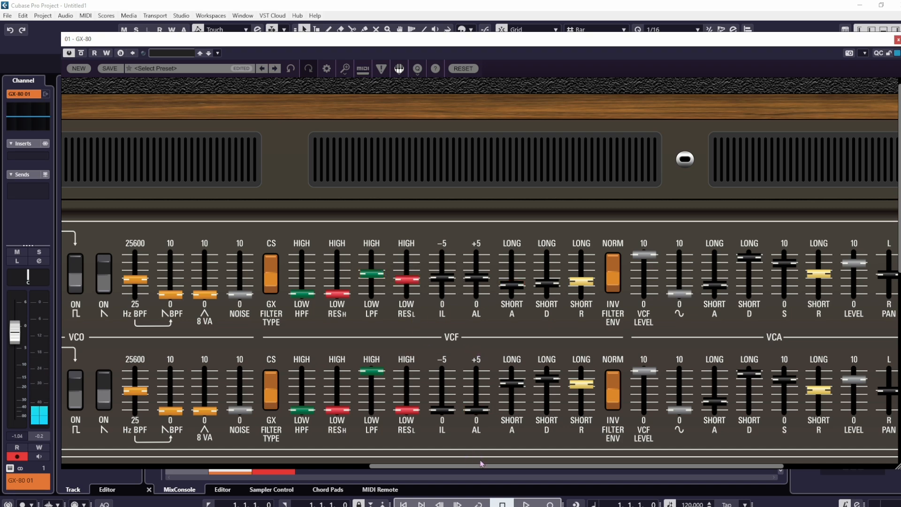
Raise channel I's triangle, band-passed sawtooth and sine wave levels partway
{"action": "left_click_drag", "start_coordinate": [482, 466], "coordinate": [381, 459]}
{"action": "left_click_drag", "start_coordinate": [443, 295], "coordinate": [452, 259]}
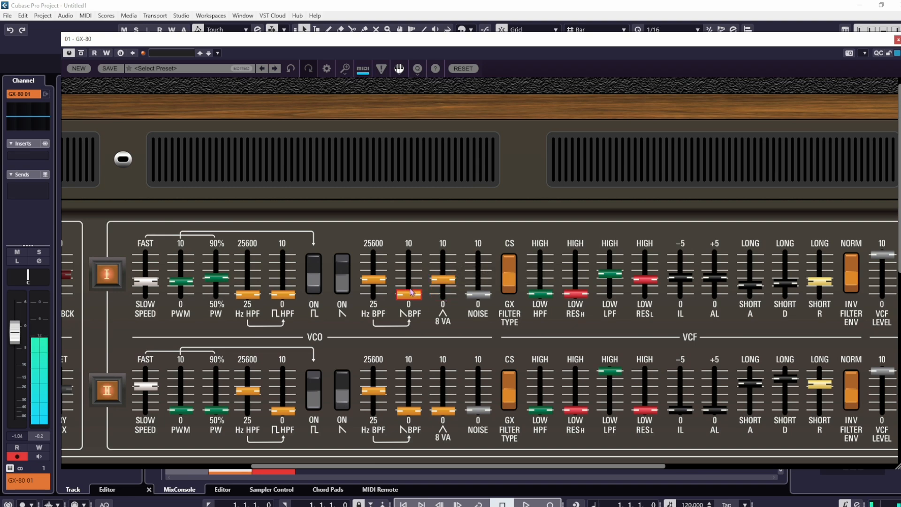
{"action": "left_click_drag", "start_coordinate": [408, 294], "coordinate": [418, 255]}
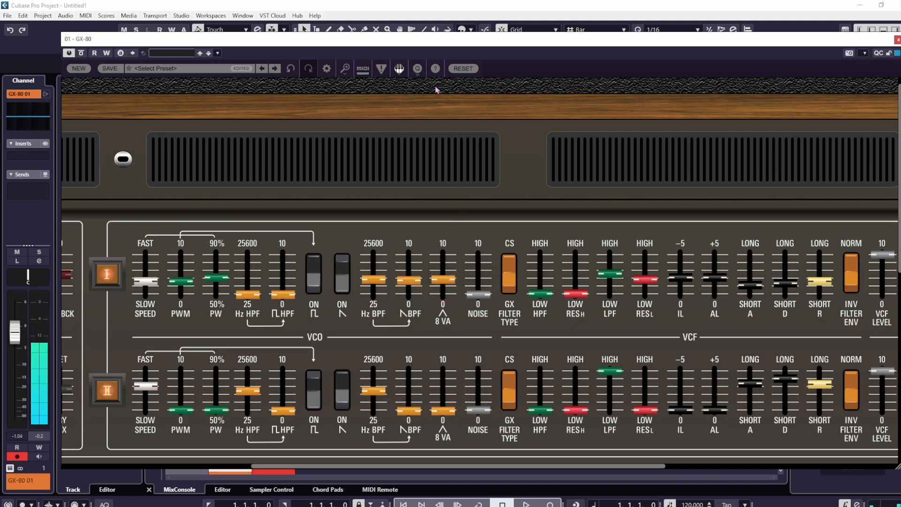
{"action": "left_click", "coordinate": [461, 71]}
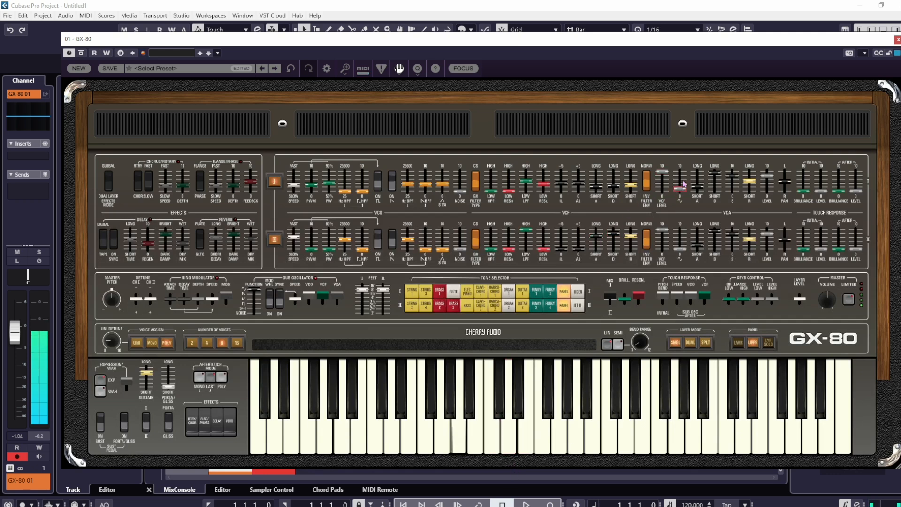
{"action": "left_click_drag", "start_coordinate": [679, 190], "coordinate": [689, 173]}
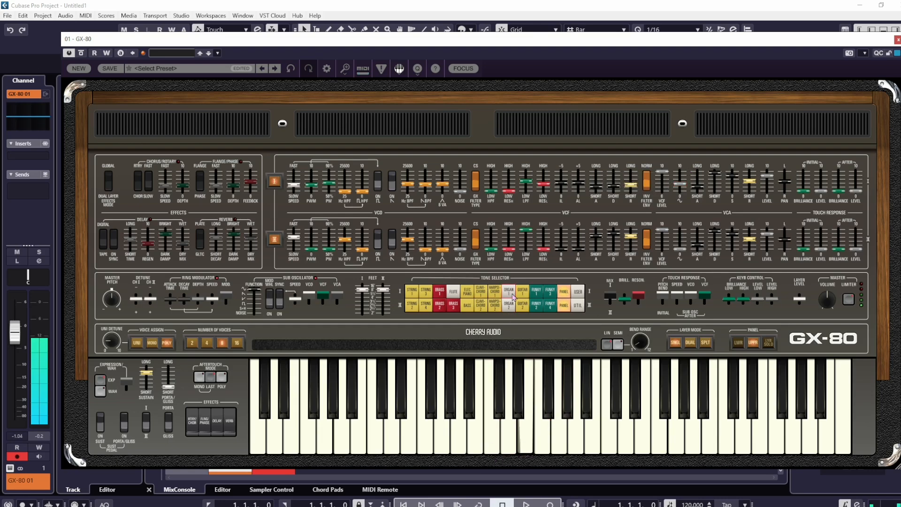
Try inverting channel I's filter envelope, set the low-pass cutoff to about 49.3%, and slightly lower the envelope's initial level (IL)
{"action": "left_click", "coordinate": [463, 68]}
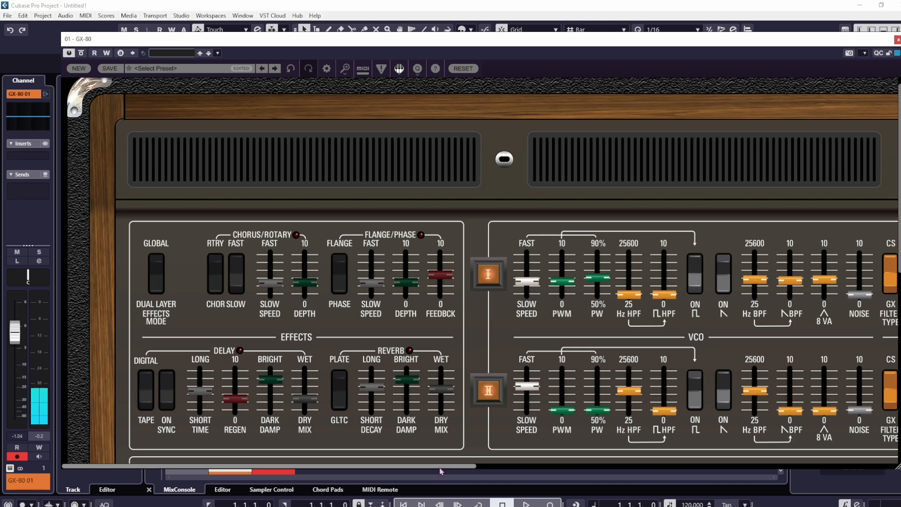
{"action": "left_click_drag", "start_coordinate": [438, 469], "coordinate": [810, 418]}
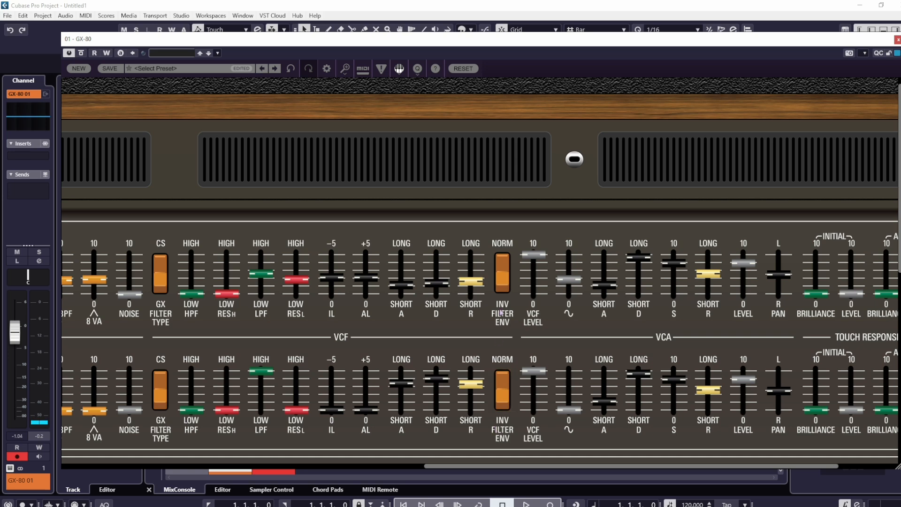
{"action": "left_click", "coordinate": [502, 277]}
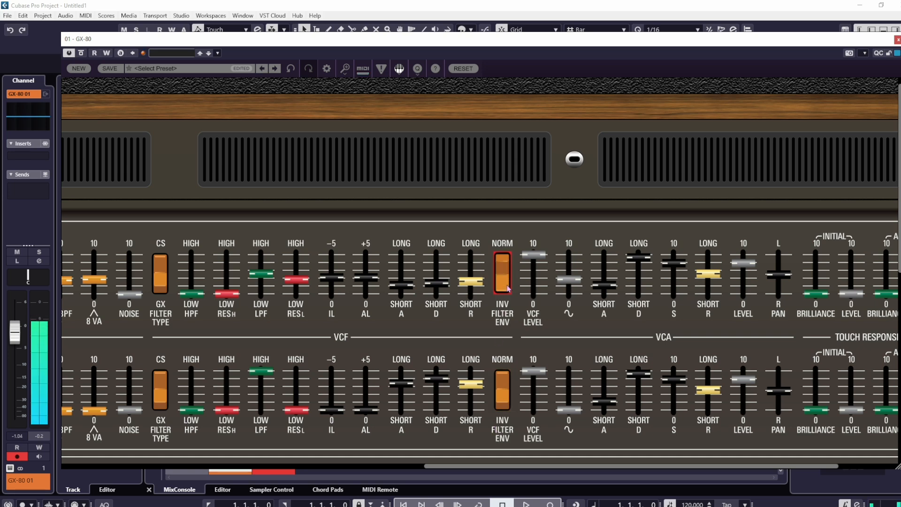
{"action": "left_click_drag", "start_coordinate": [477, 279], "coordinate": [444, 297]}
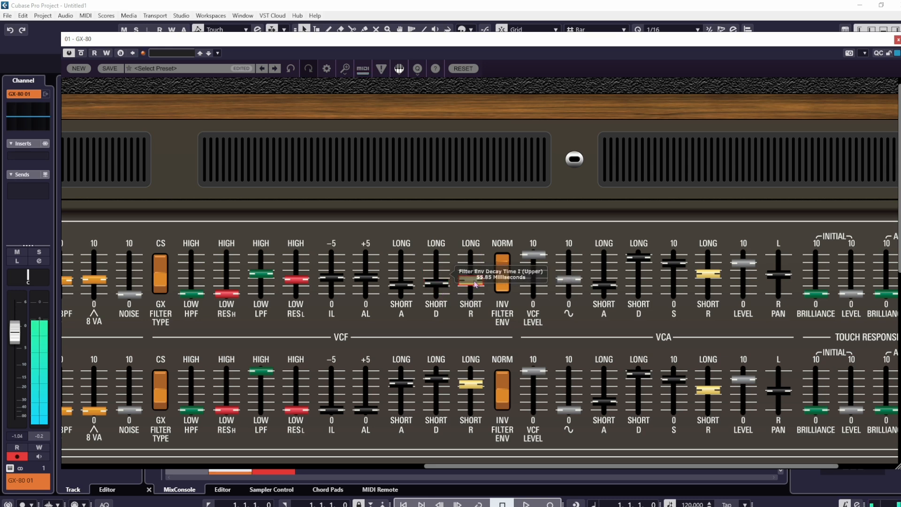
{"action": "left_click_drag", "start_coordinate": [270, 288], "coordinate": [270, 288]}
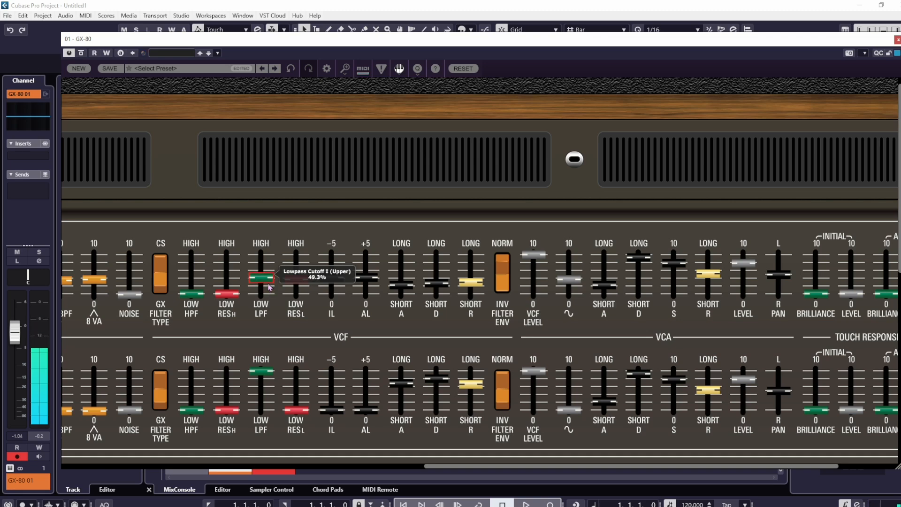
{"action": "mouse_move", "coordinate": [331, 292]}
{"action": "left_mouse_down"}
{"action": "mouse_move", "coordinate": [325, 253]}
{"action": "mouse_move", "coordinate": [330, 295]}
{"action": "left_mouse_up"}
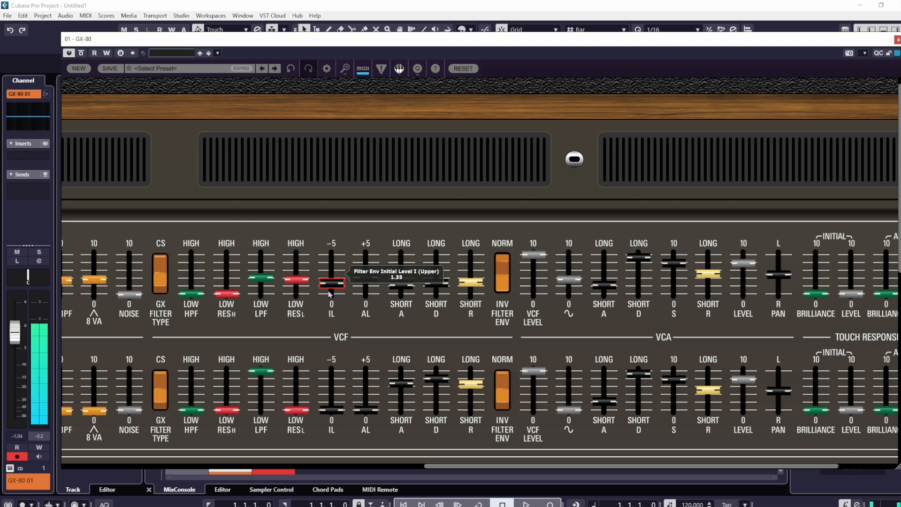
{"action": "left_click", "coordinate": [502, 269]}
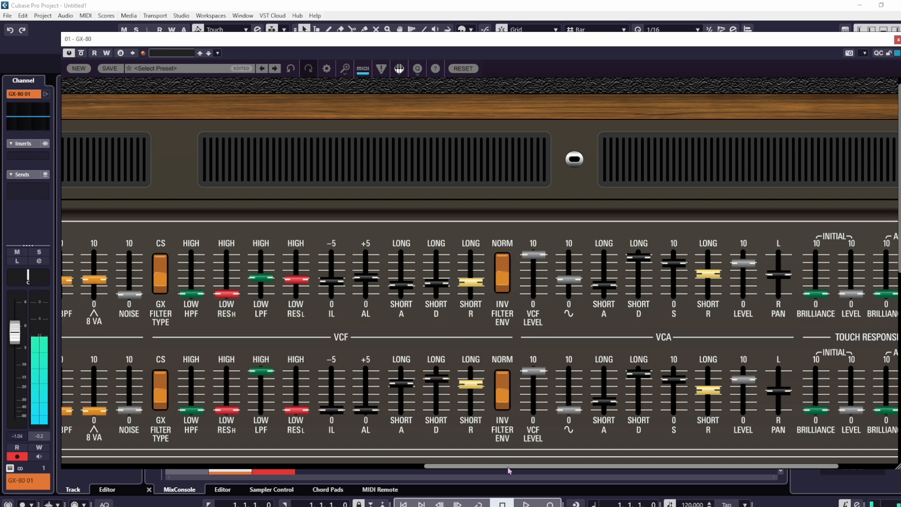
Raise channel I's sine level slightly, set the VCA sustain to 0, and shorten the VCA decay and release
{"action": "left_click_drag", "start_coordinate": [508, 469], "coordinate": [567, 470]}
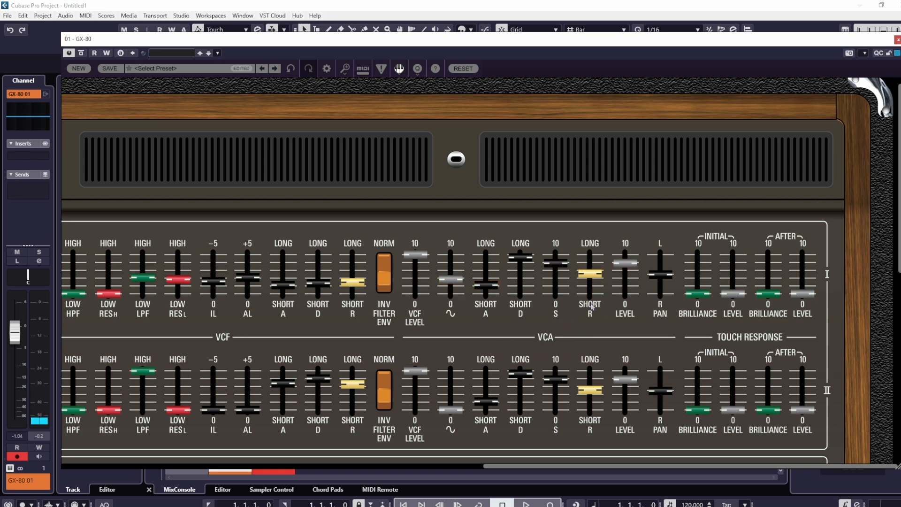
{"action": "left_click_drag", "start_coordinate": [467, 281], "coordinate": [465, 272]}
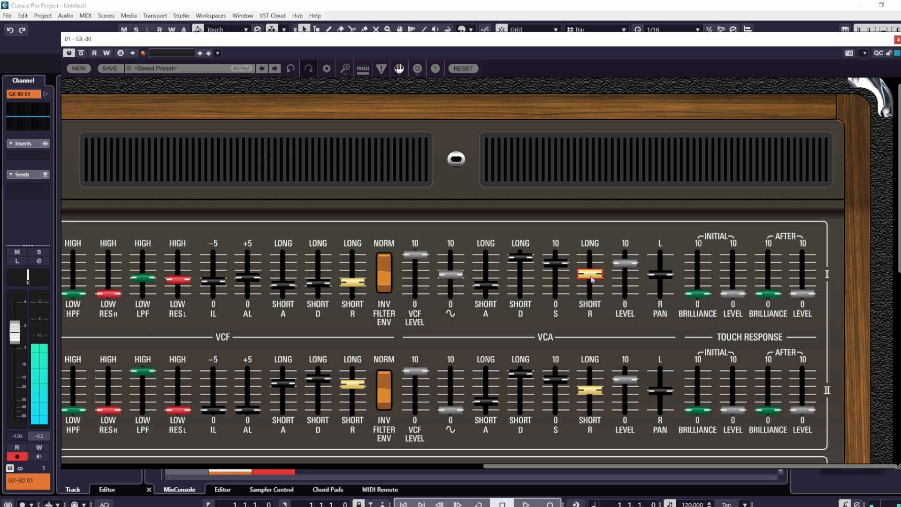
{"action": "left_click_drag", "start_coordinate": [590, 273], "coordinate": [555, 299]}
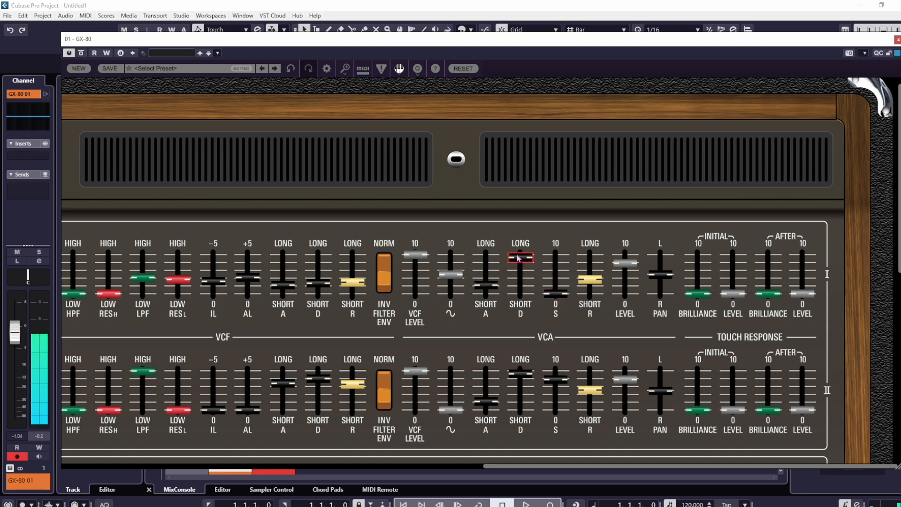
{"action": "mouse_move", "coordinate": [517, 262]}
{"action": "left_mouse_down"}
{"action": "mouse_move", "coordinate": [520, 281]}
{"action": "mouse_move", "coordinate": [522, 259]}
{"action": "left_mouse_up"}
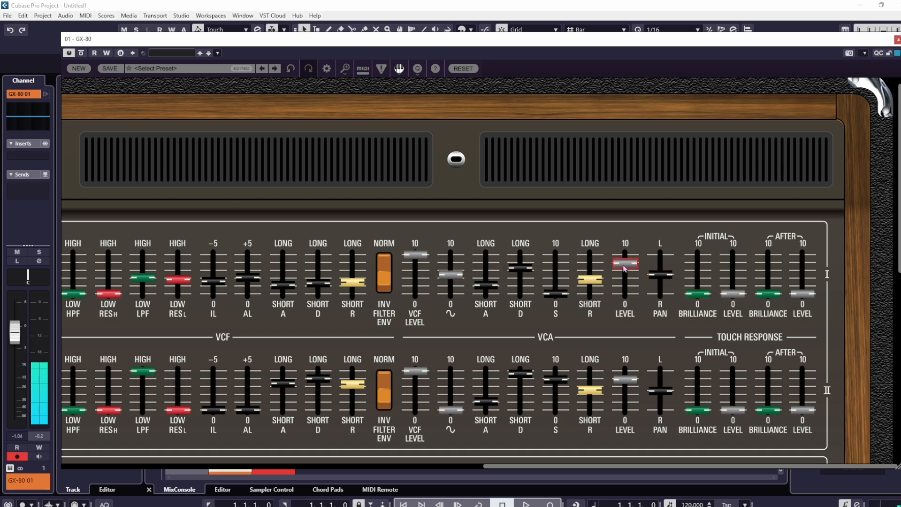
Set channel I's level to 10, pan it slightly left to about -13.46%, and lengthen the VCA and filter releases
{"action": "left_click_drag", "start_coordinate": [625, 268], "coordinate": [627, 130]}
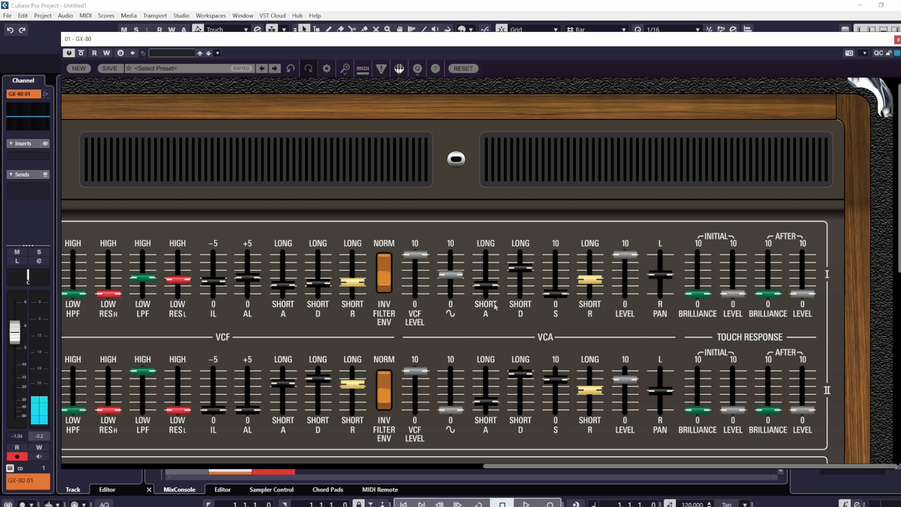
{"action": "left_click_drag", "start_coordinate": [659, 274], "coordinate": [684, 300]}
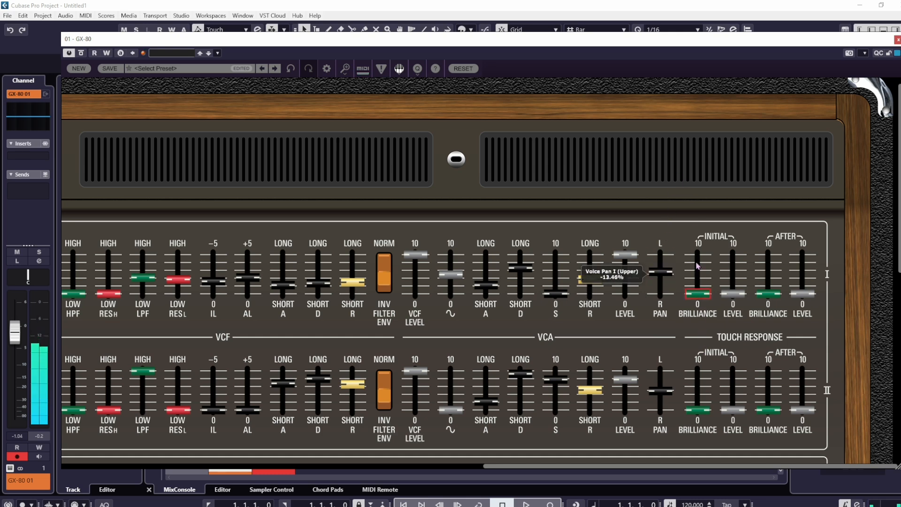
{"action": "left_click_drag", "start_coordinate": [595, 280], "coordinate": [597, 267]}
{"action": "left_click_drag", "start_coordinate": [352, 282], "coordinate": [346, 262]}
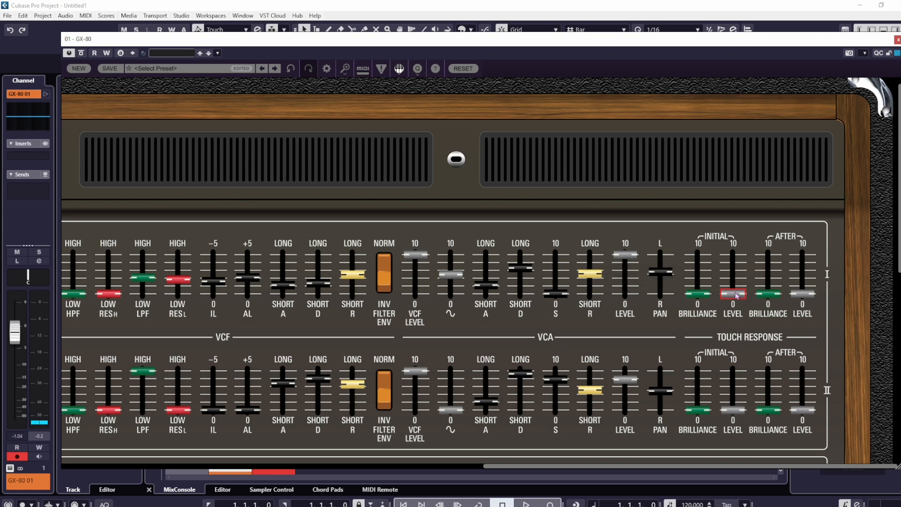
Raise channel I's initial touch level to 10 and lower its VCA level to 0 so velocity controls the loudness
{"action": "left_click_drag", "start_coordinate": [733, 294], "coordinate": [732, 254]}
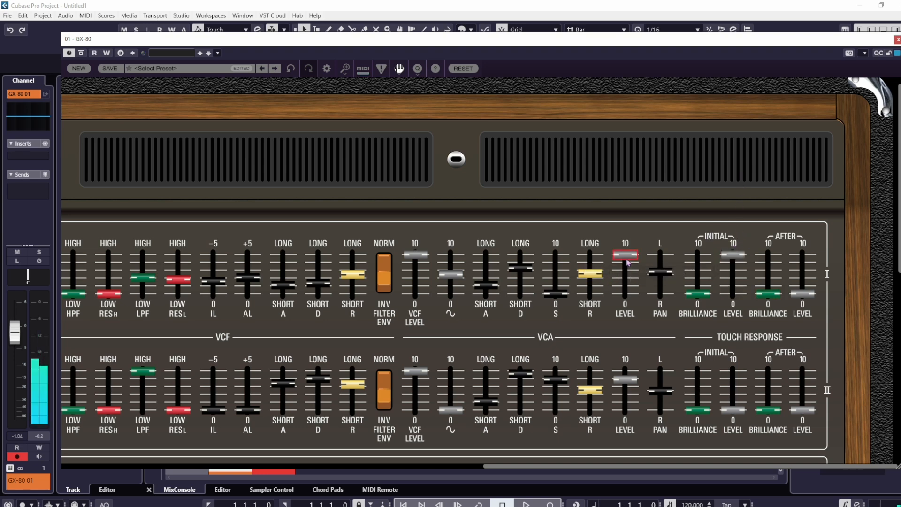
{"action": "left_click_drag", "start_coordinate": [625, 255], "coordinate": [638, 324]}
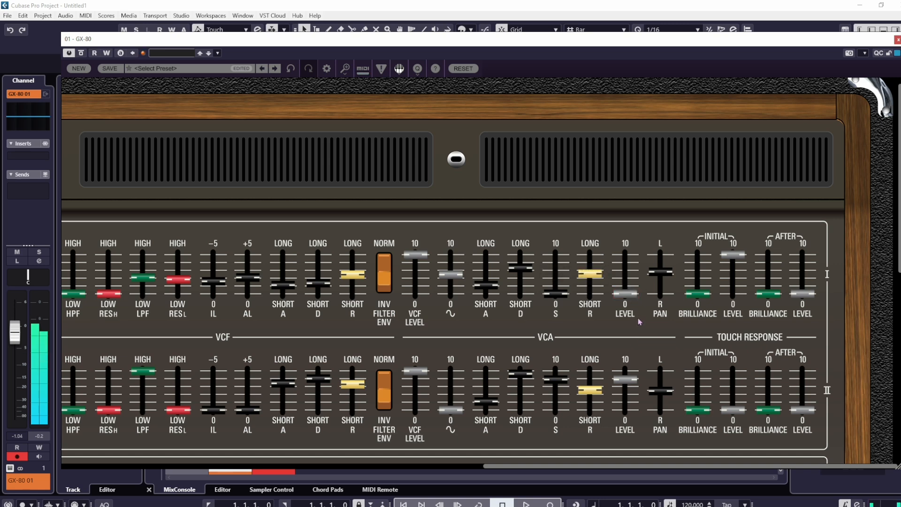
{"action": "scroll", "coordinate": [859, 298], "scroll_direction": "down", "scroll_amount": 5}
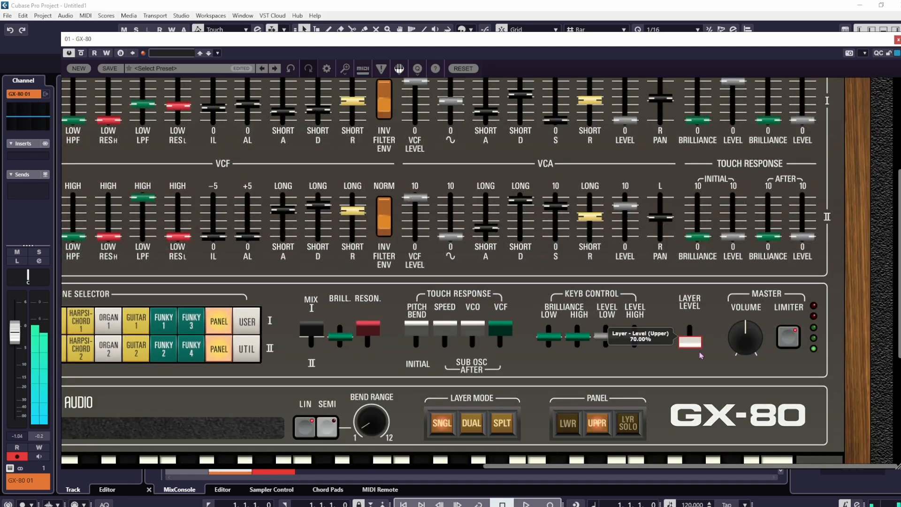
{"action": "scroll", "coordinate": [869, 304], "scroll_direction": "up", "scroll_amount": 5}
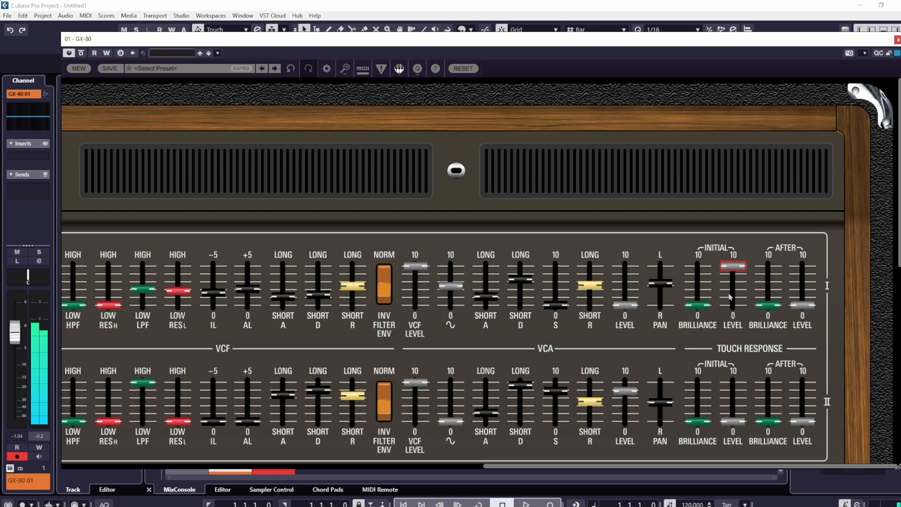
Raise channel I's initial touch brilliance partway, set its VCA level to 10, and reduce its initial touch level
{"action": "left_click_drag", "start_coordinate": [697, 308], "coordinate": [698, 210]}
{"action": "left_click_drag", "start_coordinate": [732, 268], "coordinate": [733, 304]}
{"action": "left_click_drag", "start_coordinate": [625, 305], "coordinate": [624, 266]}
{"action": "left_click_drag", "start_coordinate": [732, 302], "coordinate": [747, 240]}
{"action": "left_click_drag", "start_coordinate": [745, 297], "coordinate": [714, 241]}
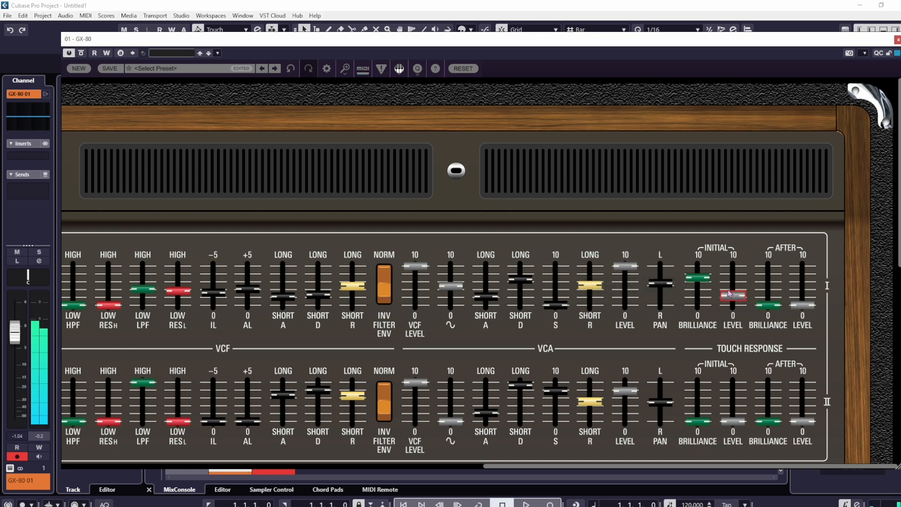
Lower channel I's VCA level to 0, and try its initial touch level at 100% before setting it to 0
{"action": "left_click_drag", "start_coordinate": [732, 296], "coordinate": [733, 307]}
{"action": "left_click_drag", "start_coordinate": [629, 312], "coordinate": [642, 358]}
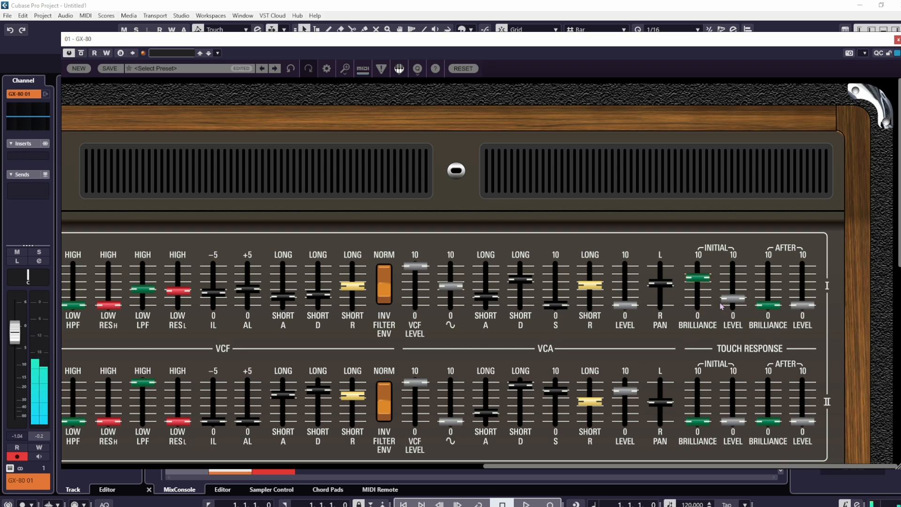
{"action": "left_click_drag", "start_coordinate": [733, 300], "coordinate": [735, 214]}
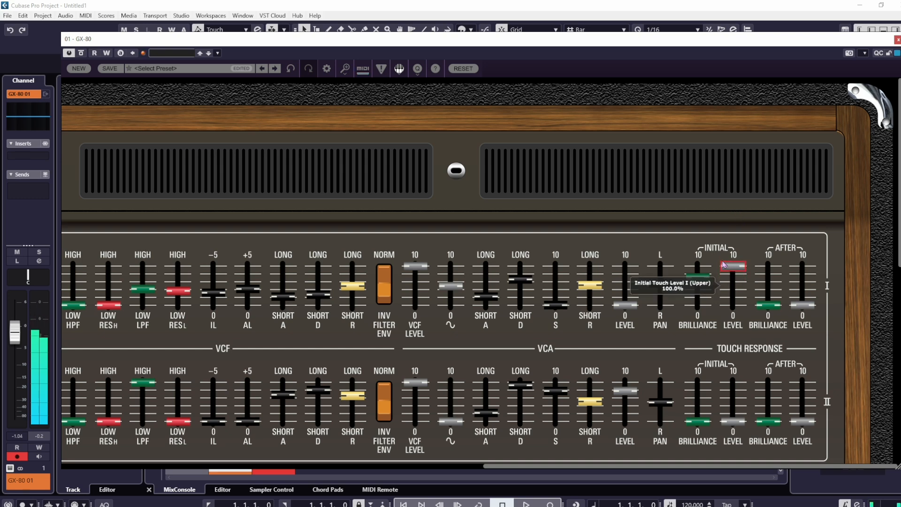
{"action": "mouse_move", "coordinate": [625, 304]}
{"action": "left_mouse_down"}
{"action": "mouse_move", "coordinate": [624, 269]}
{"action": "mouse_move", "coordinate": [625, 305]}
{"action": "left_mouse_up"}
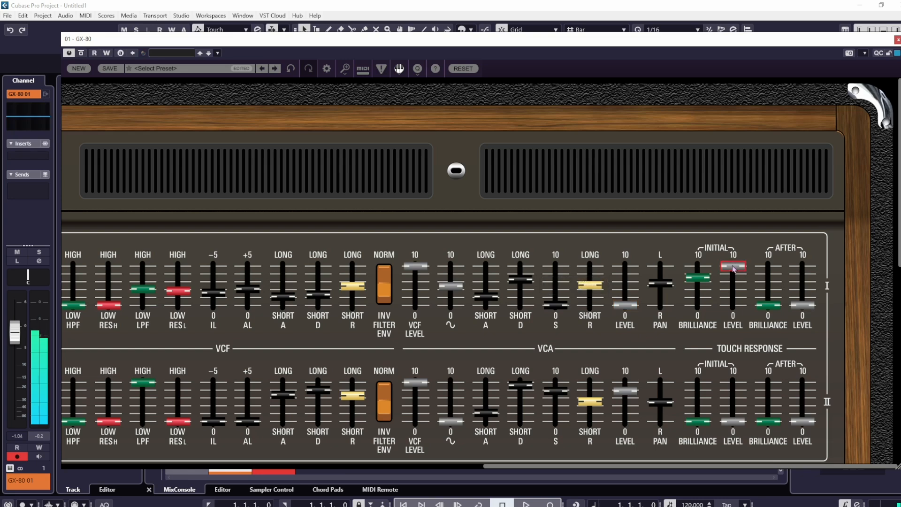
{"action": "left_click_drag", "start_coordinate": [733, 266], "coordinate": [733, 305]}
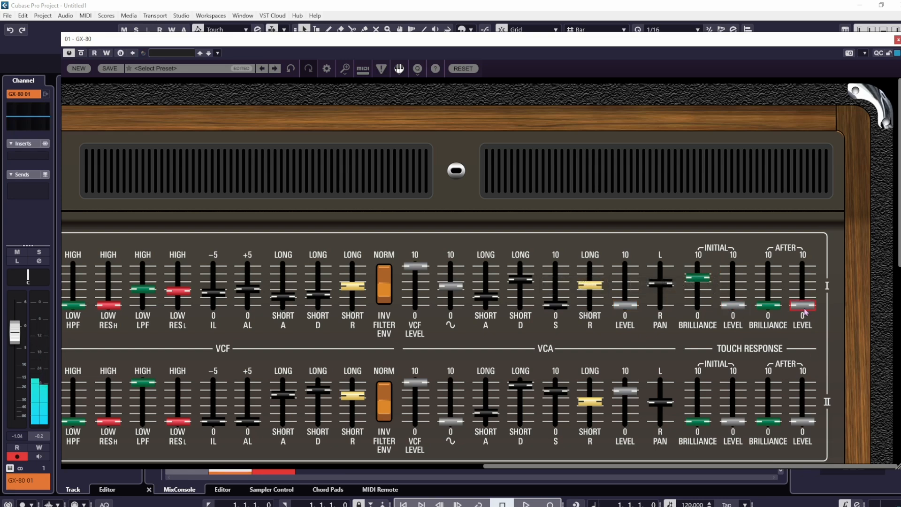
Raise channel I's aftertouch level to 10 and its aftertouch brilliance almost fully, with the initial touch level partway up
{"action": "mouse_move", "coordinate": [805, 312]}
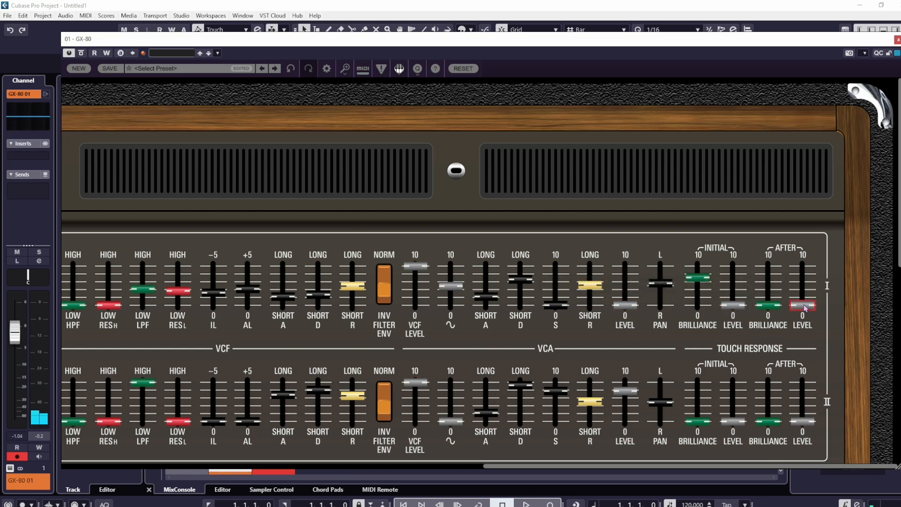
{"action": "left_click_drag", "start_coordinate": [805, 308], "coordinate": [807, 190]}
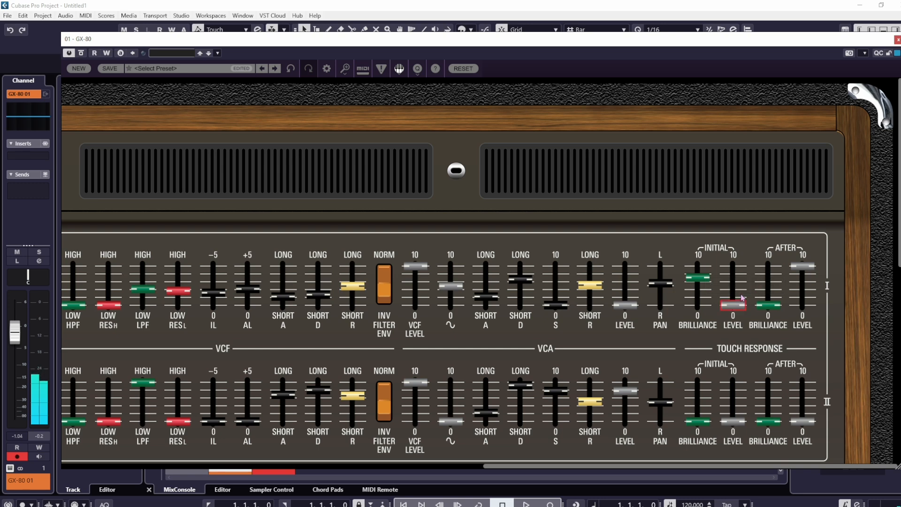
{"action": "left_click_drag", "start_coordinate": [733, 305], "coordinate": [736, 196]}
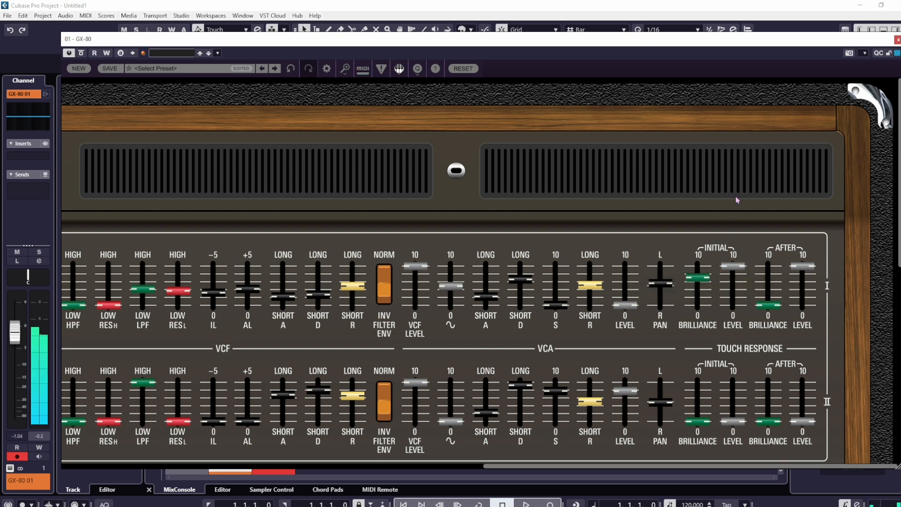
{"action": "left_click_drag", "start_coordinate": [770, 304], "coordinate": [773, 263]}
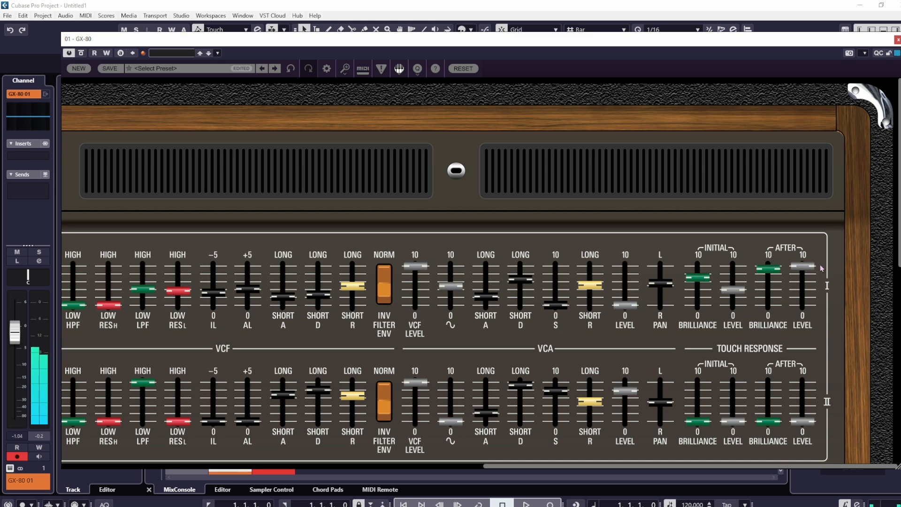
Reset channel I's initial and aftertouch brilliance and level amounts to 0, and restore its VCA level to 10
{"action": "left_click_drag", "start_coordinate": [806, 267], "coordinate": [805, 310]}
{"action": "left_click_drag", "start_coordinate": [771, 269], "coordinate": [737, 311]}
{"action": "left_click_drag", "start_coordinate": [697, 277], "coordinate": [698, 308]}
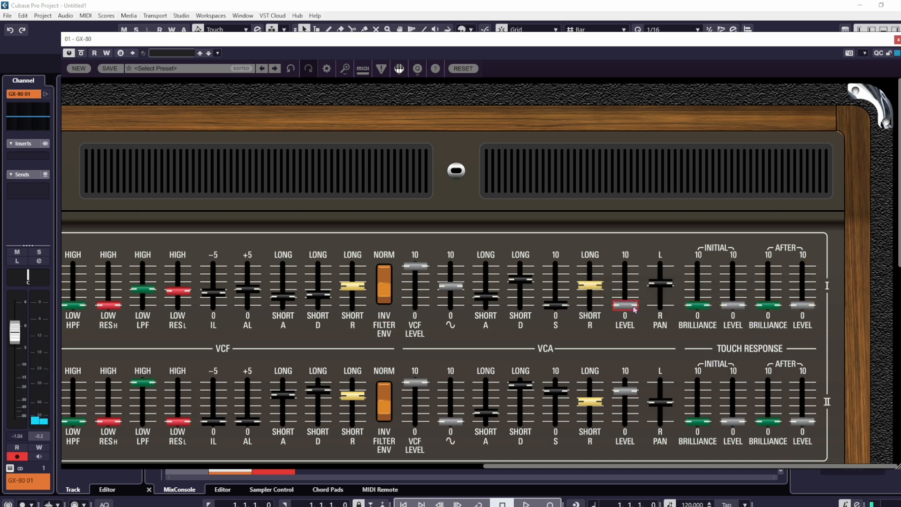
{"action": "left_click_drag", "start_coordinate": [633, 308], "coordinate": [636, 193]}
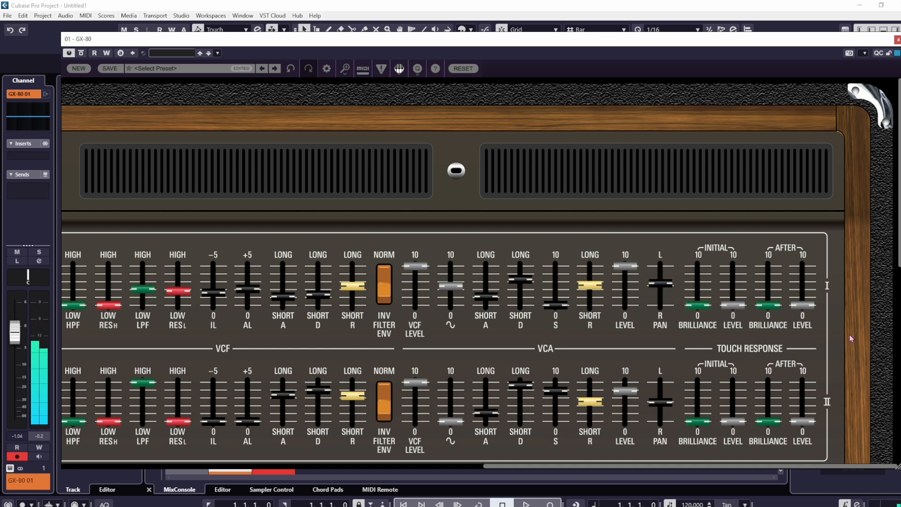
Balance the mix between channels I and II, then raise channel II's triangle level partway and high-passed pulse level to about 30.7%
{"action": "scroll", "coordinate": [852, 338], "scroll_direction": "down", "scroll_amount": 2}
{"action": "scroll", "coordinate": [856, 338], "scroll_direction": "down", "scroll_amount": 2}
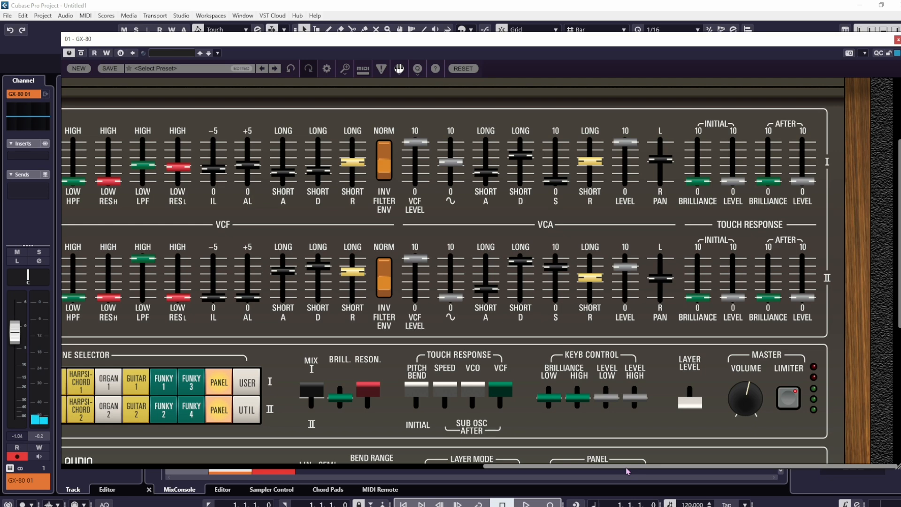
{"action": "left_click_drag", "start_coordinate": [627, 470], "coordinate": [520, 469]}
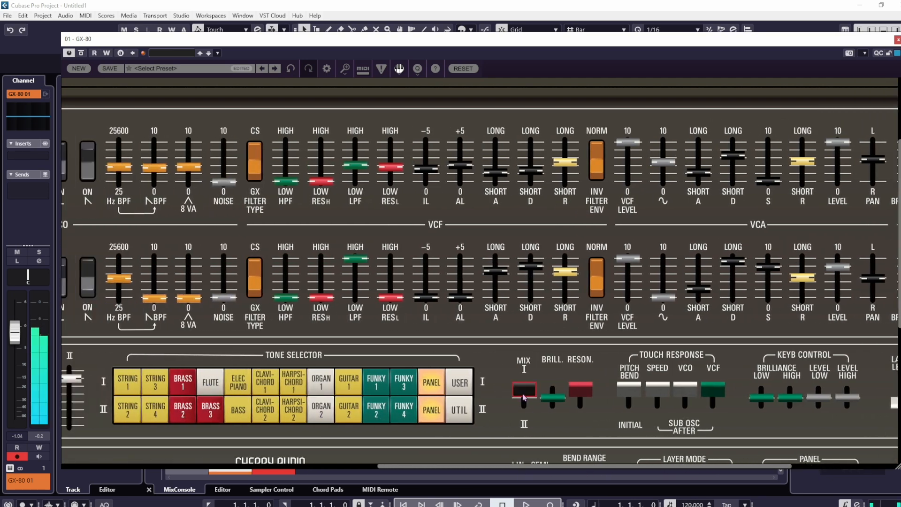
{"action": "left_click", "coordinate": [524, 398]}
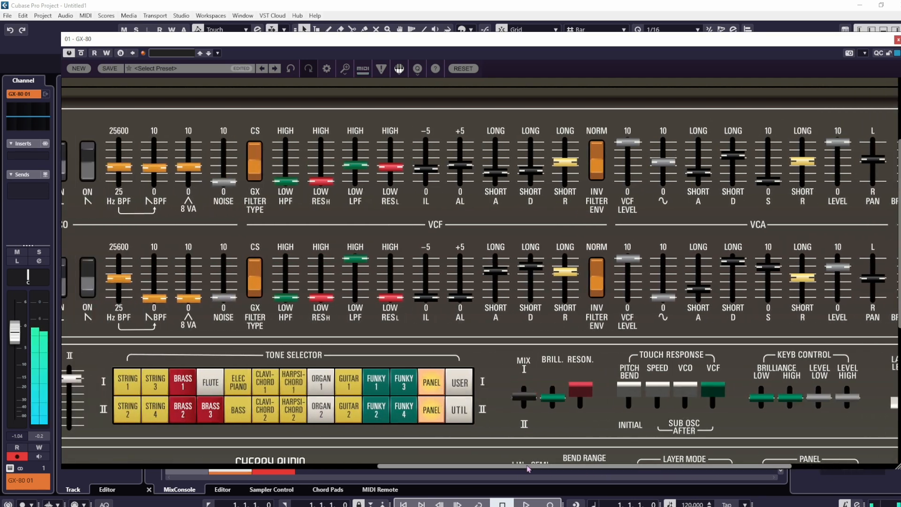
{"action": "left_click_drag", "start_coordinate": [528, 468], "coordinate": [467, 468]}
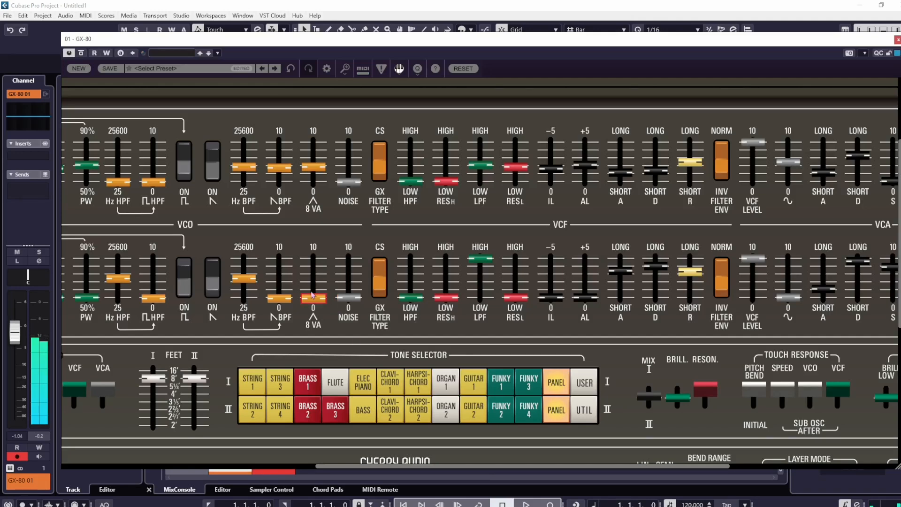
{"action": "left_click_drag", "start_coordinate": [312, 294], "coordinate": [313, 241]}
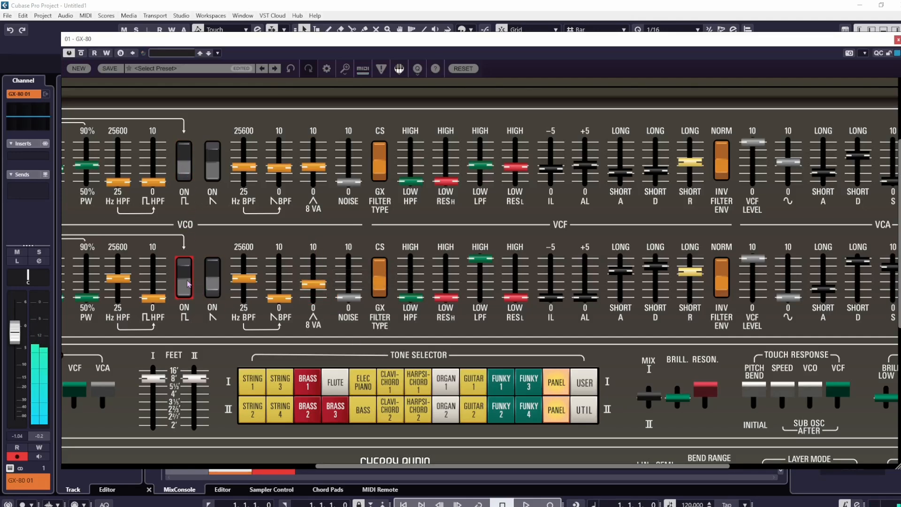
{"action": "left_click_drag", "start_coordinate": [153, 298], "coordinate": [159, 262]}
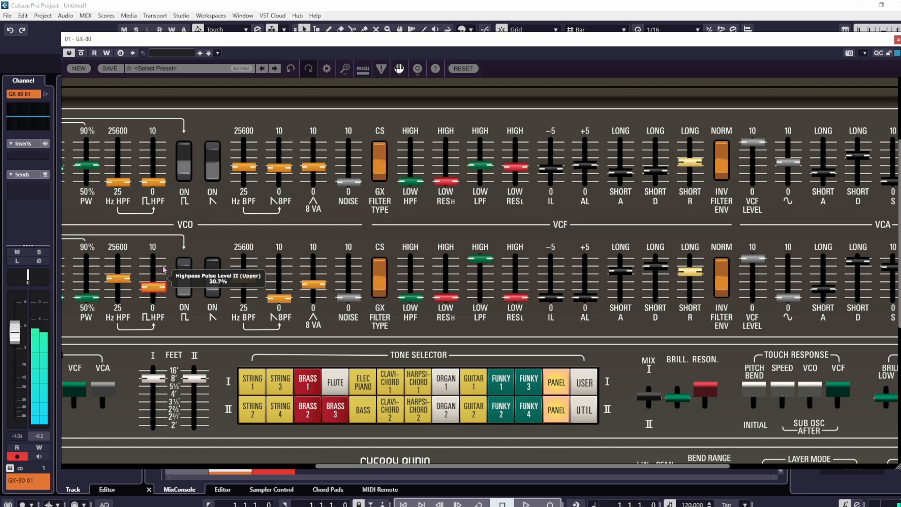
Lower channel II's low-pass cutoff, raise its IL and AL, shorten its filter attack, decay and release, and raise the high-pass cutoff slightly
{"action": "left_click_drag", "start_coordinate": [476, 261], "coordinate": [490, 295]}
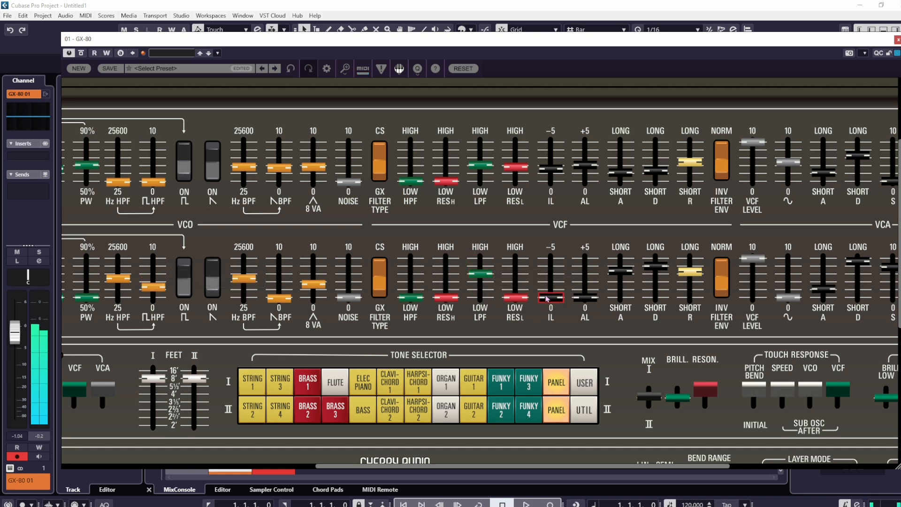
{"action": "left_click_drag", "start_coordinate": [590, 299], "coordinate": [594, 240]}
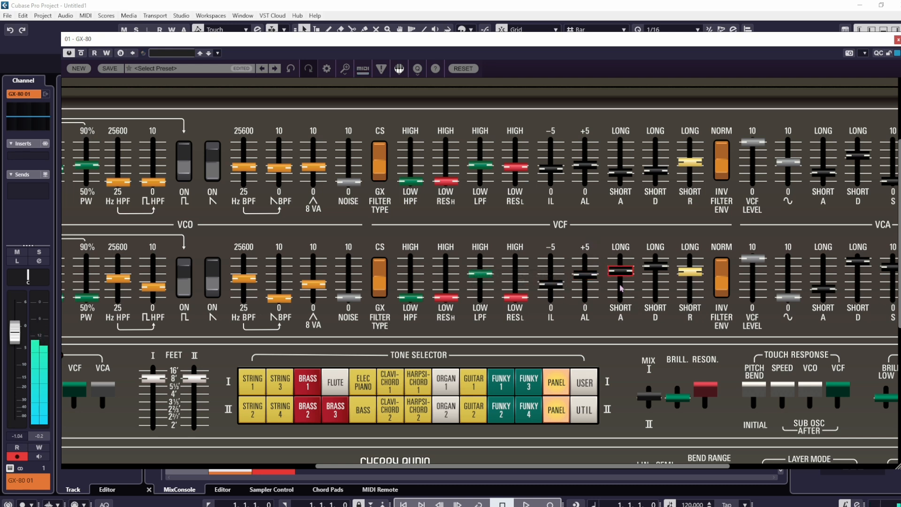
{"action": "left_click_drag", "start_coordinate": [621, 270], "coordinate": [686, 287]}
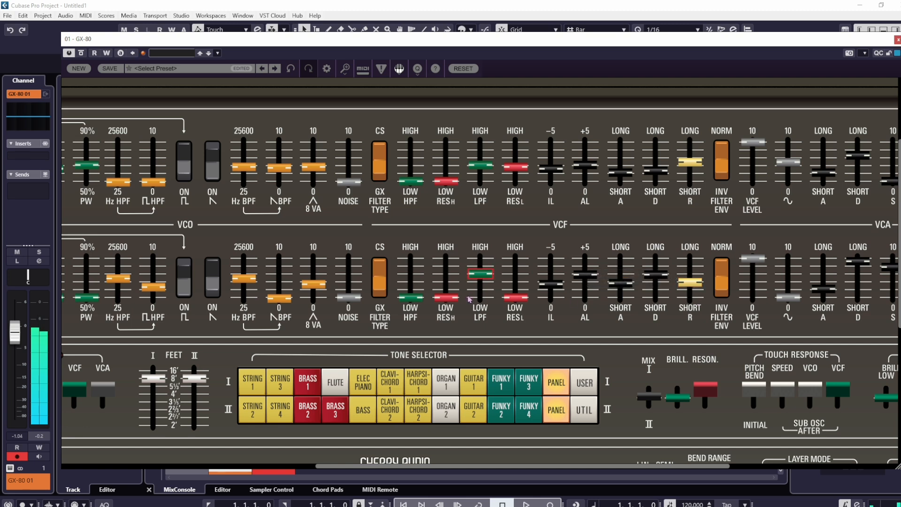
{"action": "left_click_drag", "start_coordinate": [415, 299], "coordinate": [415, 291]}
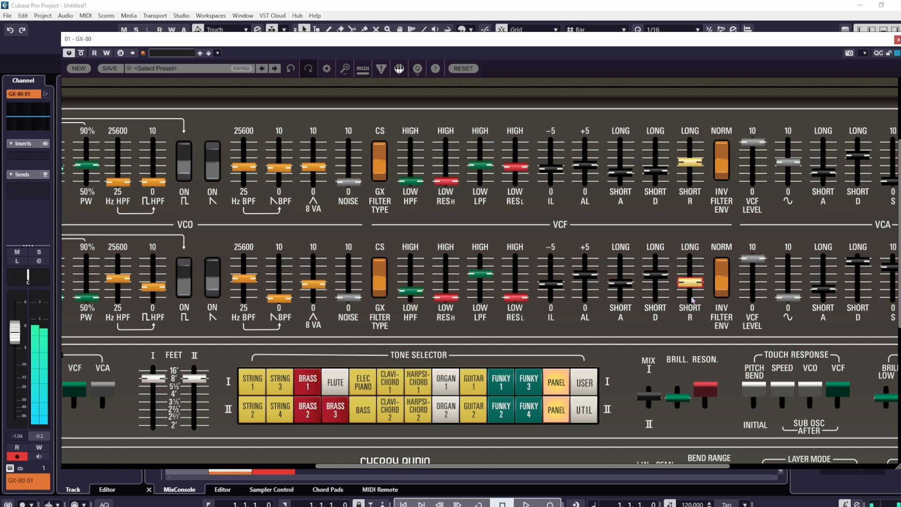
{"action": "left_click", "coordinate": [720, 296]}
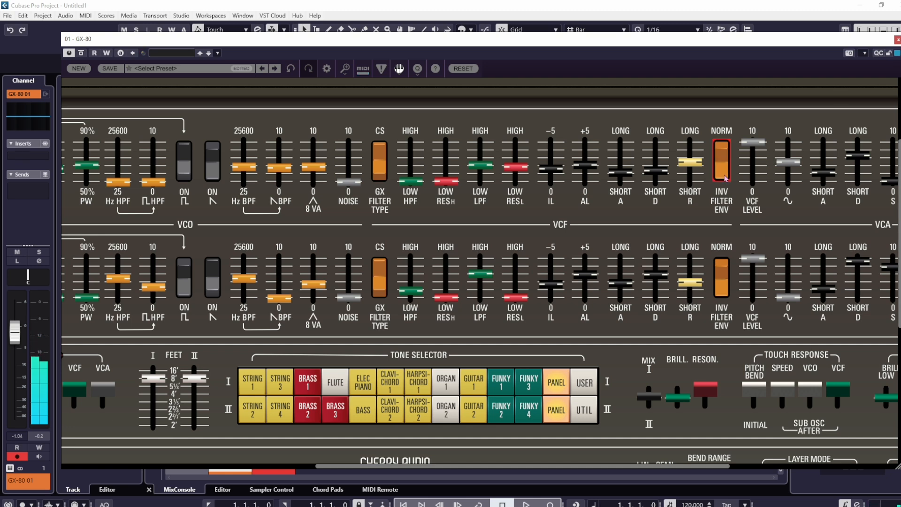
{"action": "mouse_move", "coordinate": [692, 157]}
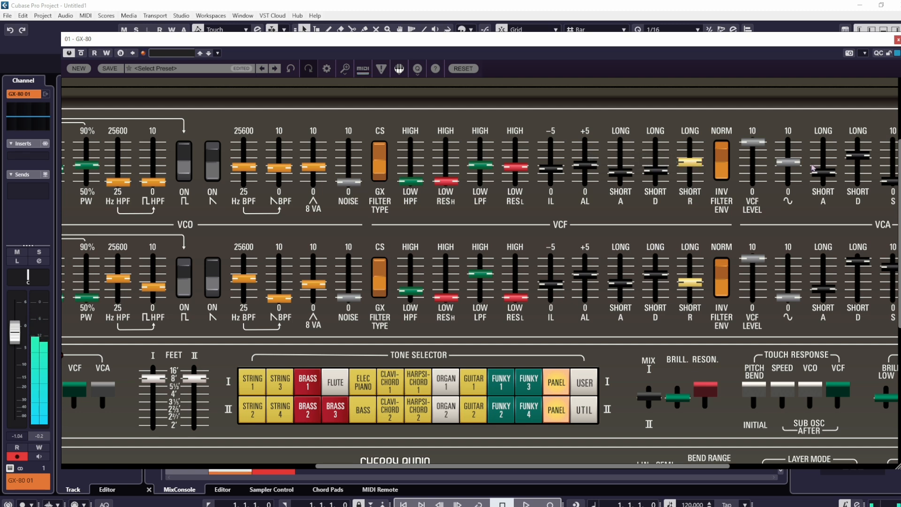
Increase the sub oscillator's aftertouch VCO amount in the touch response section, and return to the full instrument view
{"action": "left_click", "coordinate": [818, 389]}
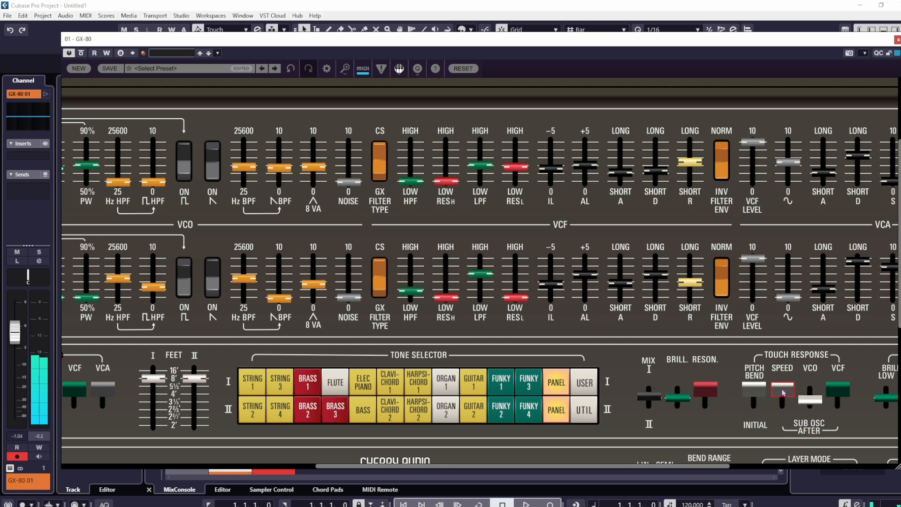
{"action": "mouse_move", "coordinate": [783, 389]}
{"action": "left_click", "coordinate": [463, 68]}
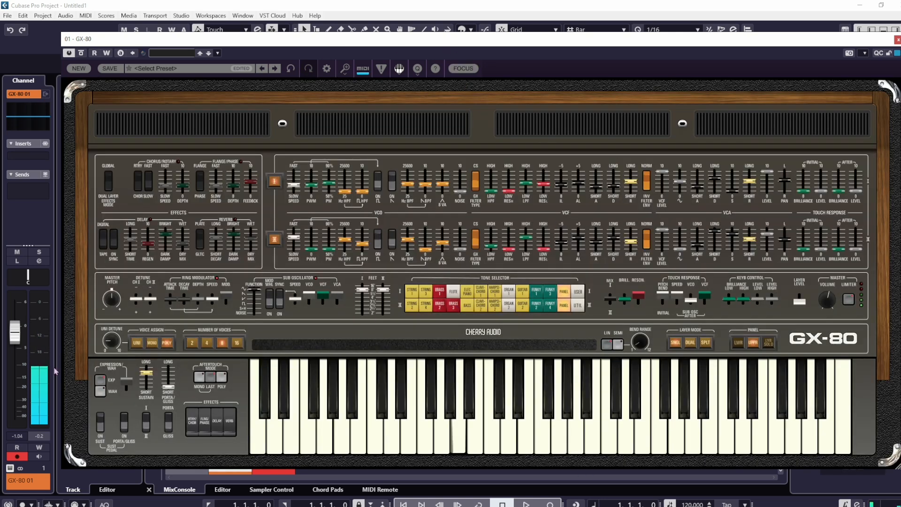
{"action": "mouse_move", "coordinate": [298, 289]}
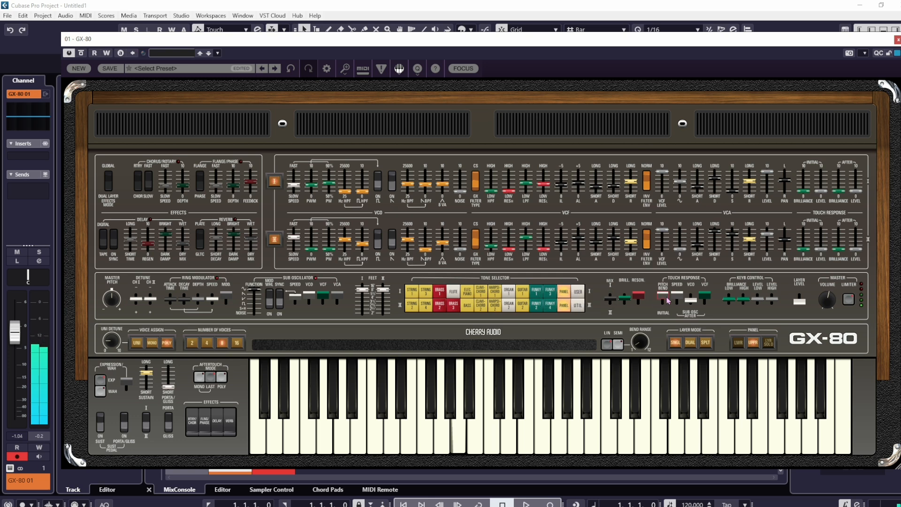
Turn on the reverb effect and fine-tune its dry/wet mix to about halfway
{"action": "scroll", "coordinate": [667, 315], "scroll_direction": "down", "scroll_amount": 5}
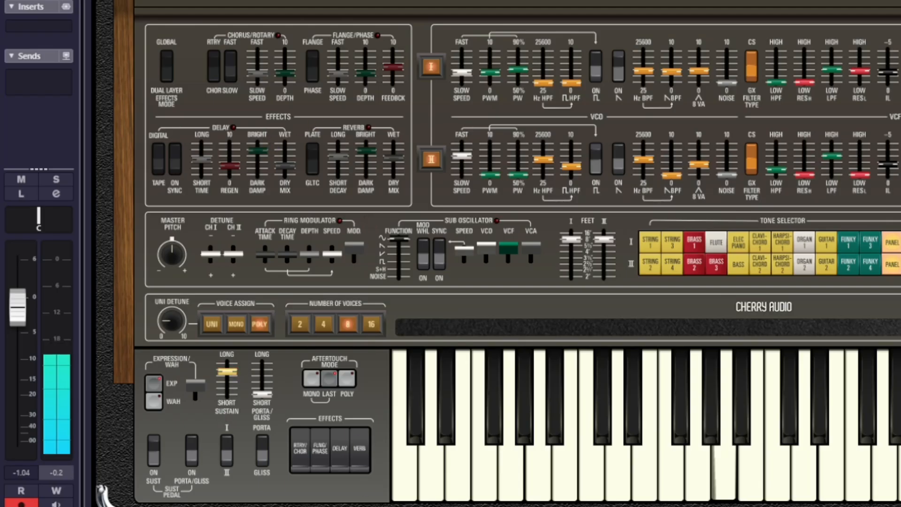
{"action": "left_click", "coordinate": [358, 460]}
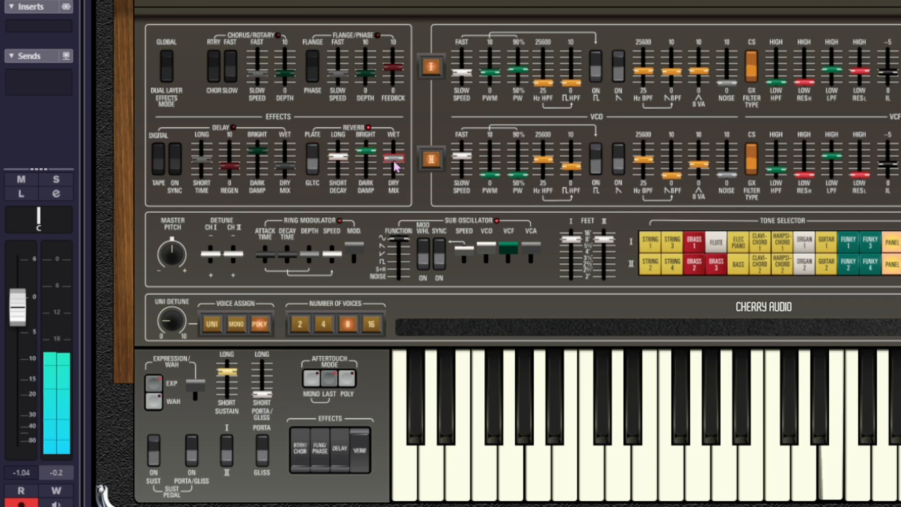
{"action": "mouse_move", "coordinate": [394, 164]}
{"action": "mouse_move", "coordinate": [394, 163]}
{"action": "left_mouse_down"}
{"action": "mouse_move", "coordinate": [366, 146]}
{"action": "mouse_move", "coordinate": [345, 185]}
{"action": "mouse_move", "coordinate": [352, 123]}
{"action": "mouse_move", "coordinate": [355, 151]}
{"action": "mouse_move", "coordinate": [397, 160]}
{"action": "left_mouse_up"}
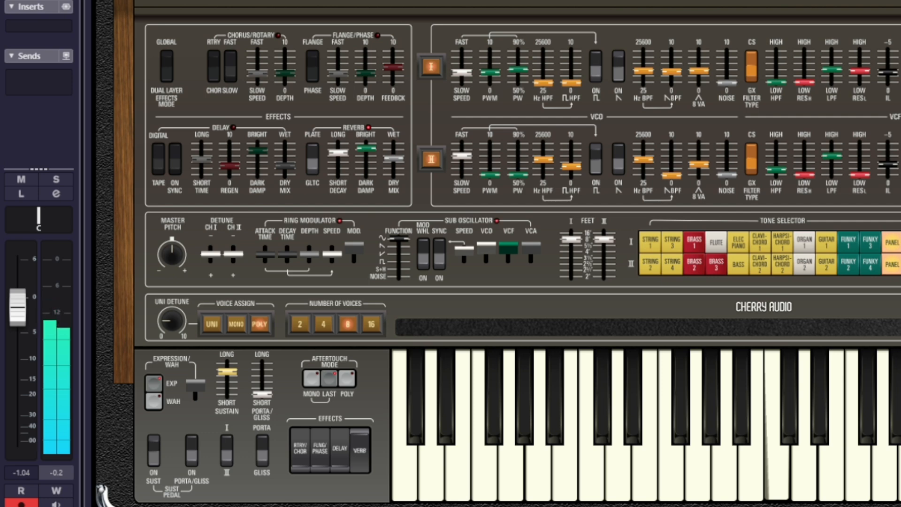
{"action": "left_click", "coordinate": [776, 267]}
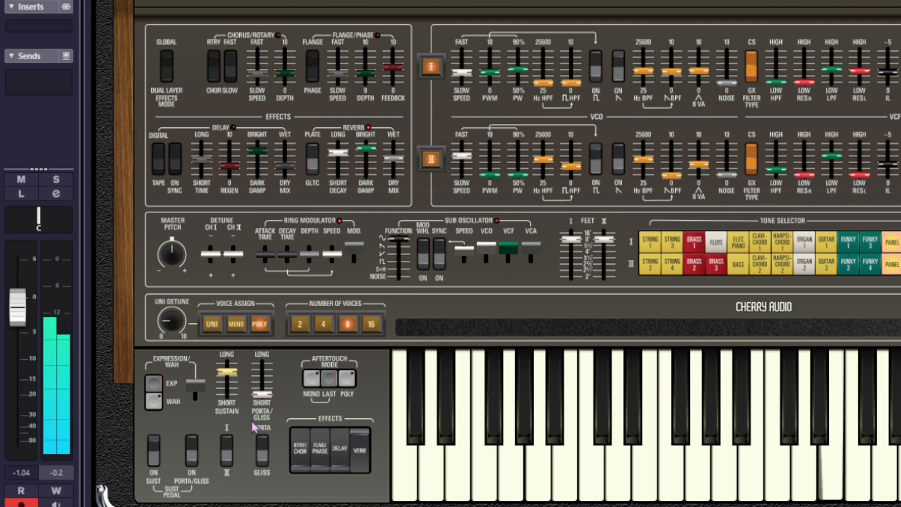
Lengthen the portamento/glissando time slightly from its shortest setting
{"action": "left_click_drag", "start_coordinate": [264, 398], "coordinate": [274, 366]}
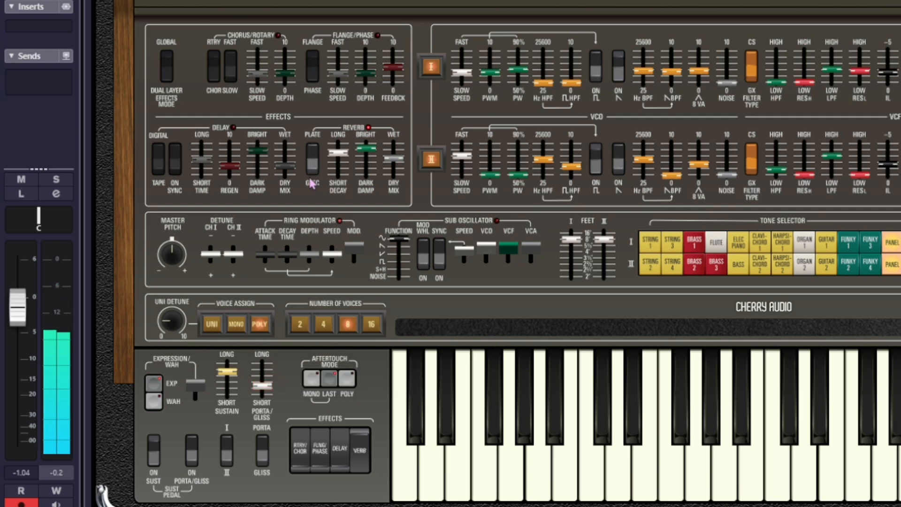
{"action": "mouse_move", "coordinate": [387, 159]}
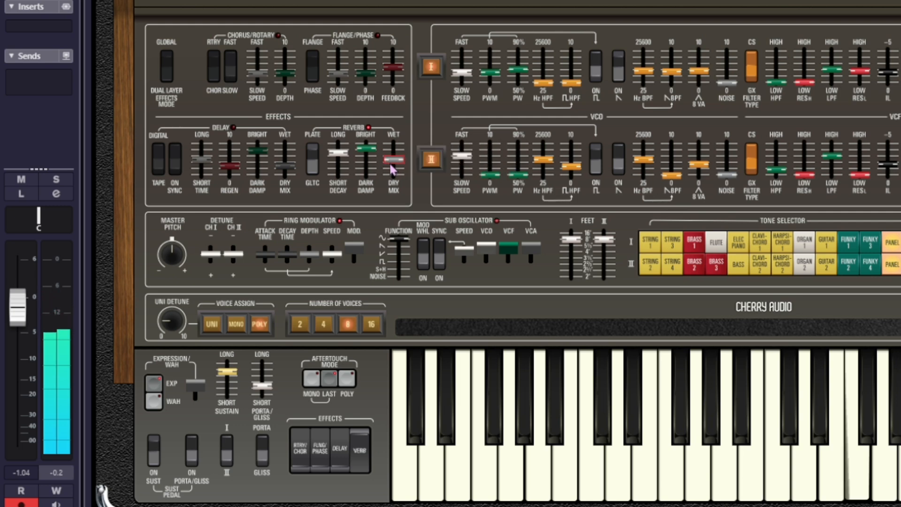
{"action": "mouse_move", "coordinate": [343, 162]}
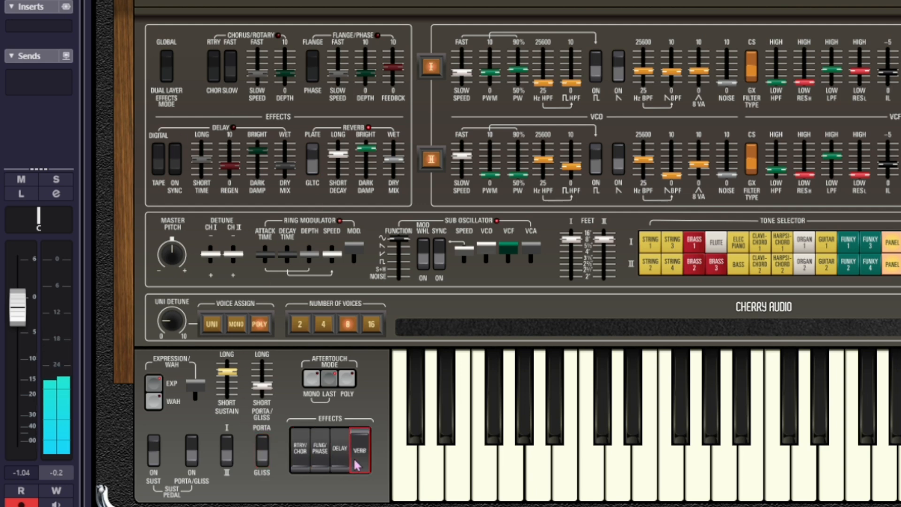
Turn on the delay effect, lengthen its time slightly and set the upper layer's delay regeneration to 41.5%
{"action": "left_click", "coordinate": [334, 465]}
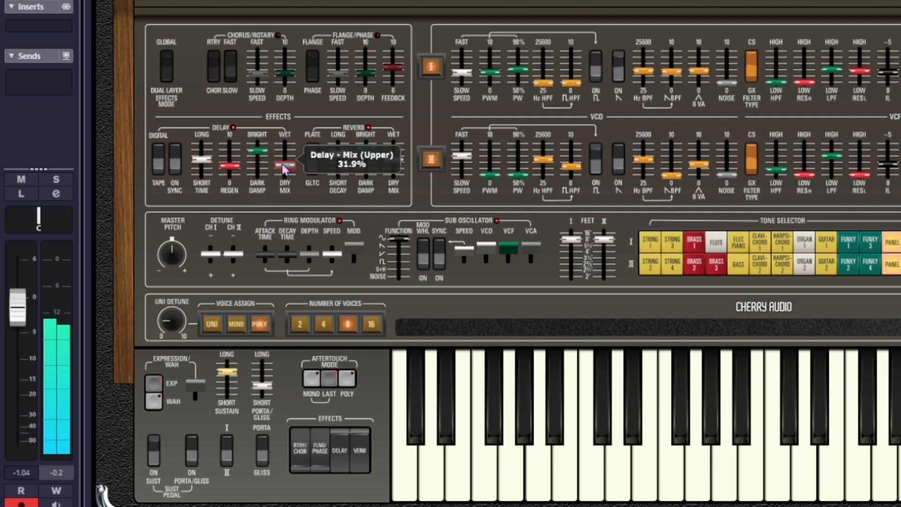
{"action": "mouse_move", "coordinate": [204, 157]}
{"action": "left_click_drag", "start_coordinate": [204, 157], "coordinate": [231, 157]}
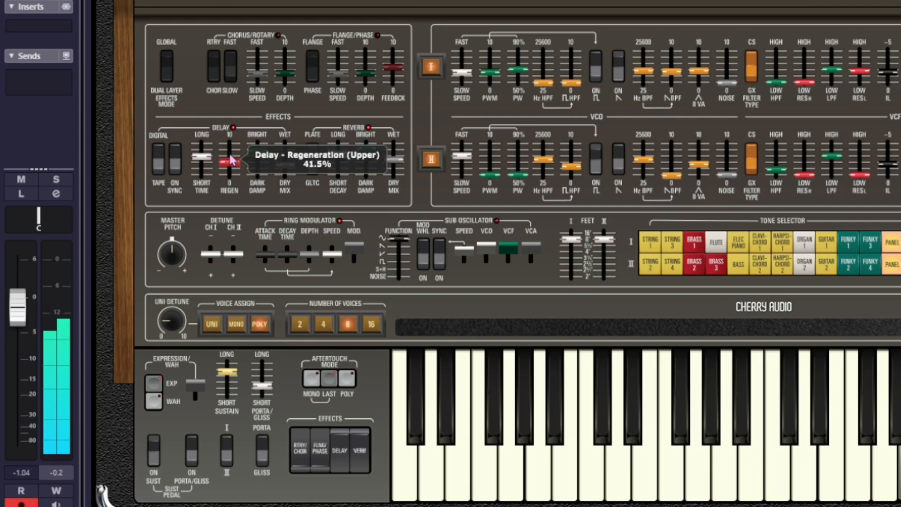
{"action": "mouse_move", "coordinate": [231, 156]}
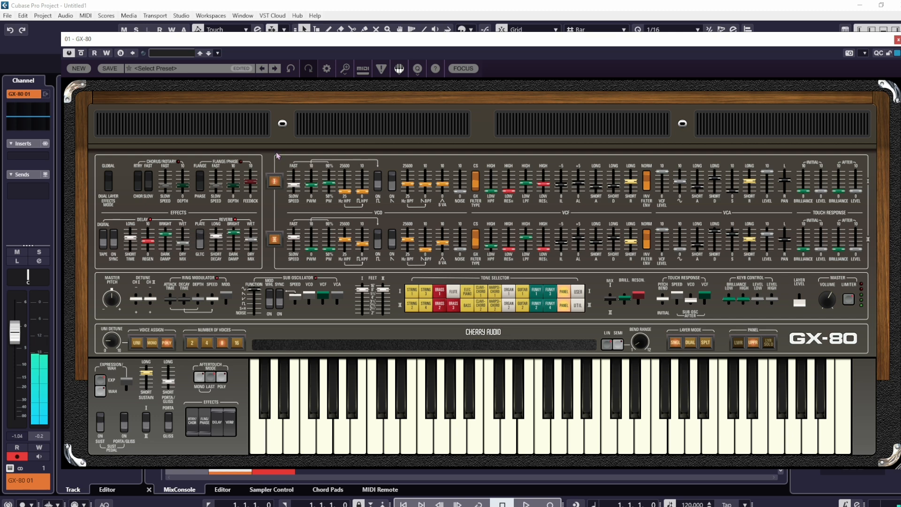
Switch channel II off and on again, and do the same with channel I, to compare their sounds
{"action": "left_click", "coordinate": [275, 240]}
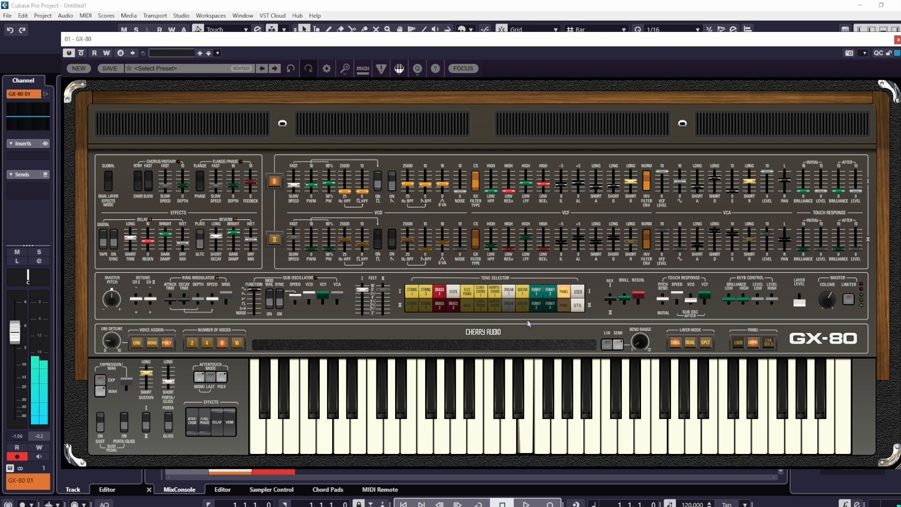
{"action": "left_click", "coordinate": [277, 239]}
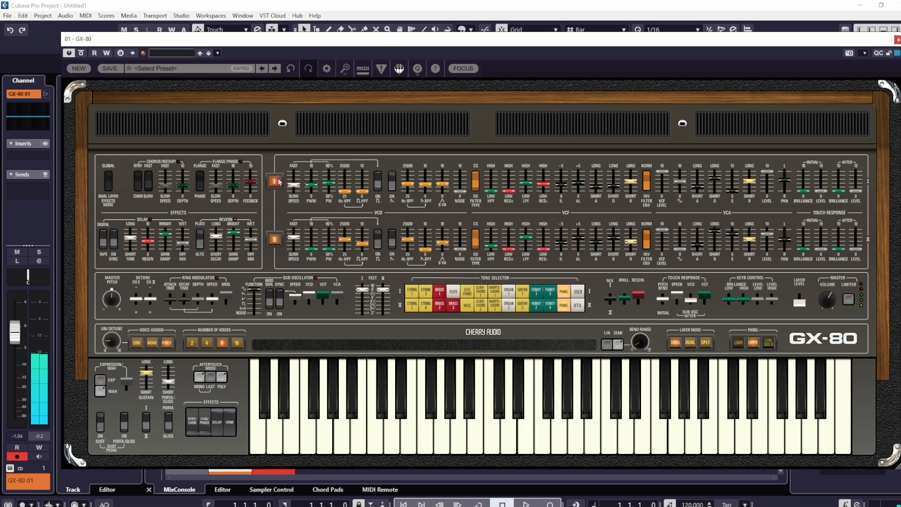
{"action": "left_click", "coordinate": [271, 181]}
{"action": "left_click", "coordinate": [274, 182]}
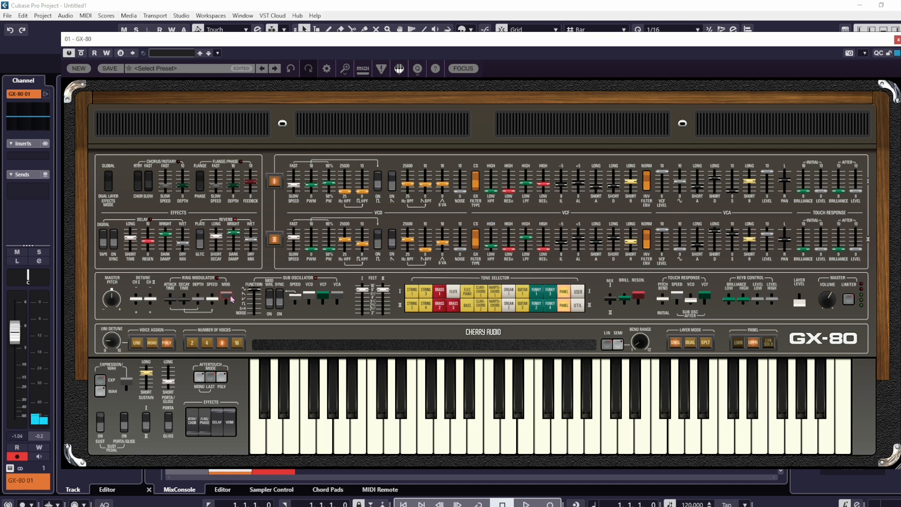
Increase the upper layer's ring modulator depth and set its modulation amount to 17.50%
{"action": "mouse_move", "coordinate": [227, 298]}
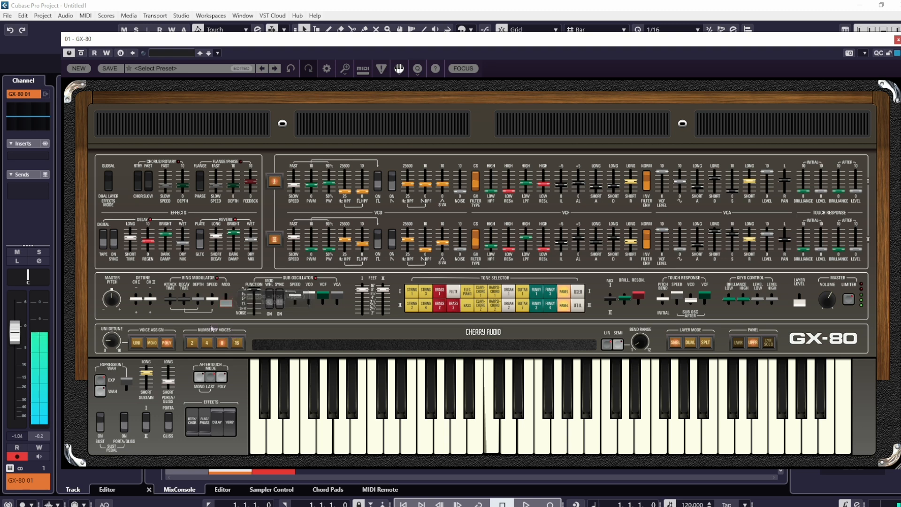
{"action": "mouse_move", "coordinate": [195, 309]}
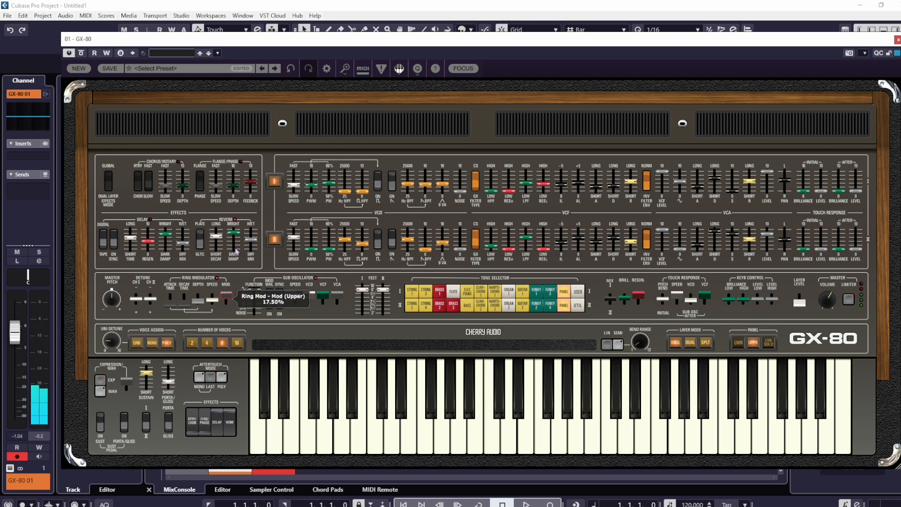
{"action": "mouse_move", "coordinate": [239, 237]}
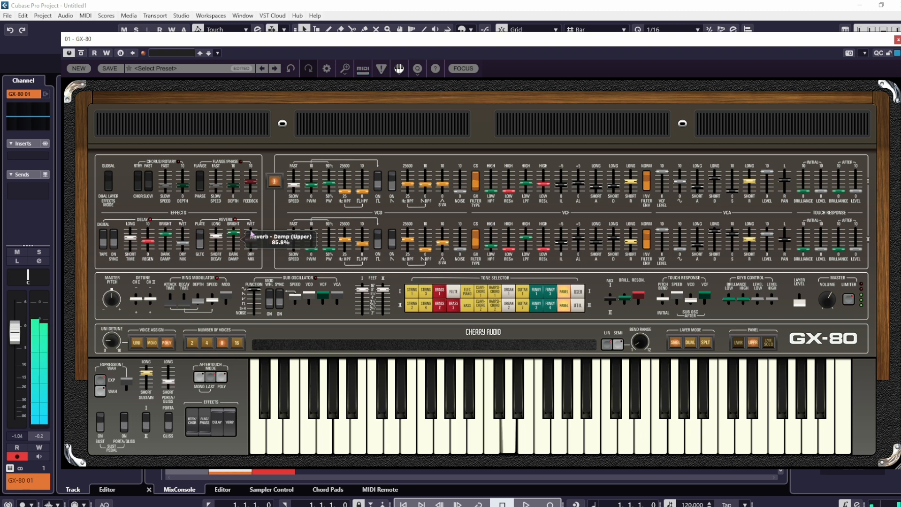
{"action": "mouse_move", "coordinate": [820, 303]}
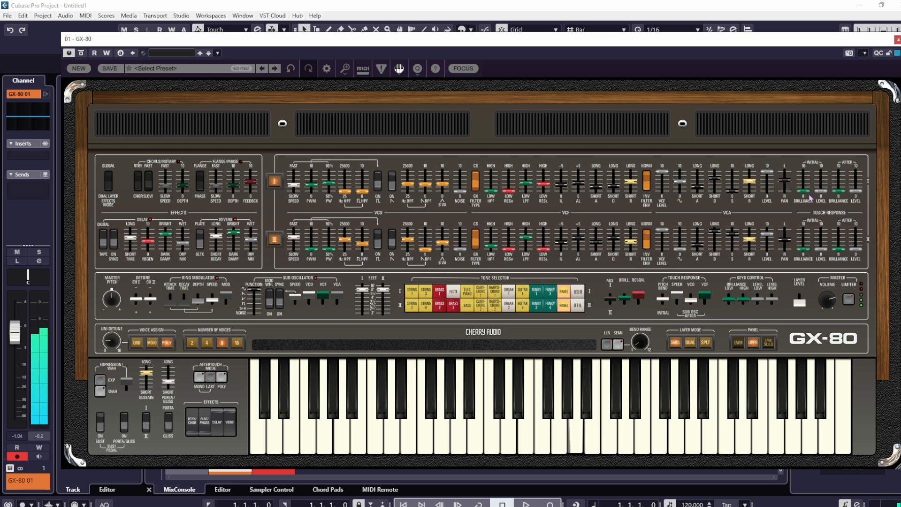
Try channel I's VCA sustain fully raised together with stronger ring modulation, and lower the sustain again
{"action": "left_click_drag", "start_coordinate": [735, 194], "coordinate": [735, 144]}
{"action": "left_click_drag", "start_coordinate": [230, 298], "coordinate": [234, 347]}
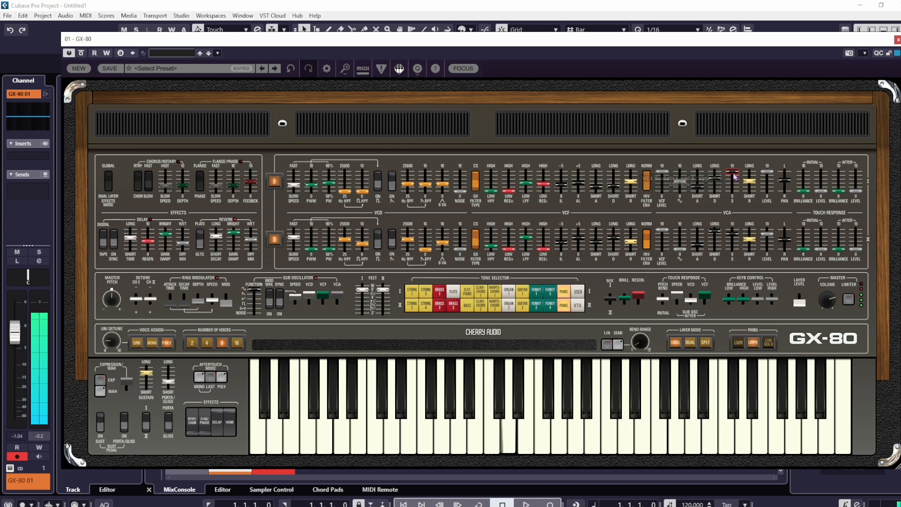
{"action": "left_click_drag", "start_coordinate": [734, 176], "coordinate": [737, 230]}
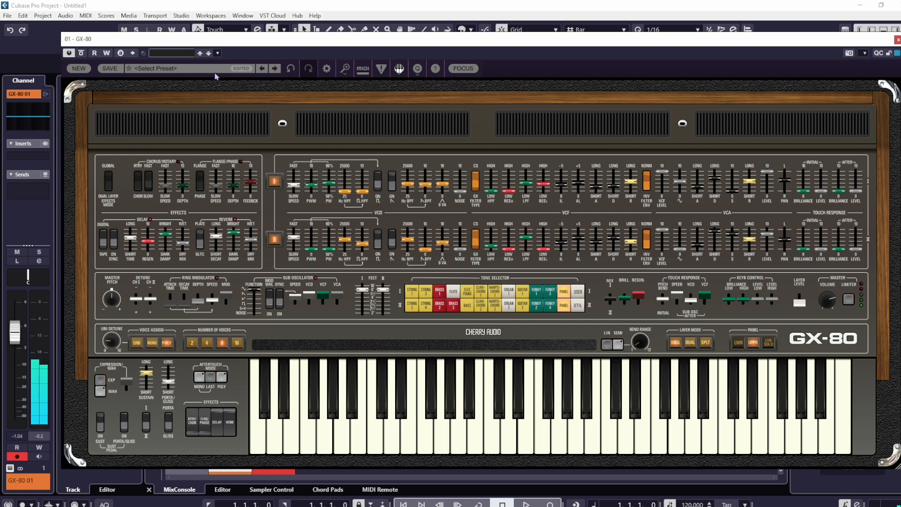
Save the sound to User Presets as "More V" in the Keys category
{"action": "left_click", "coordinate": [111, 69]}
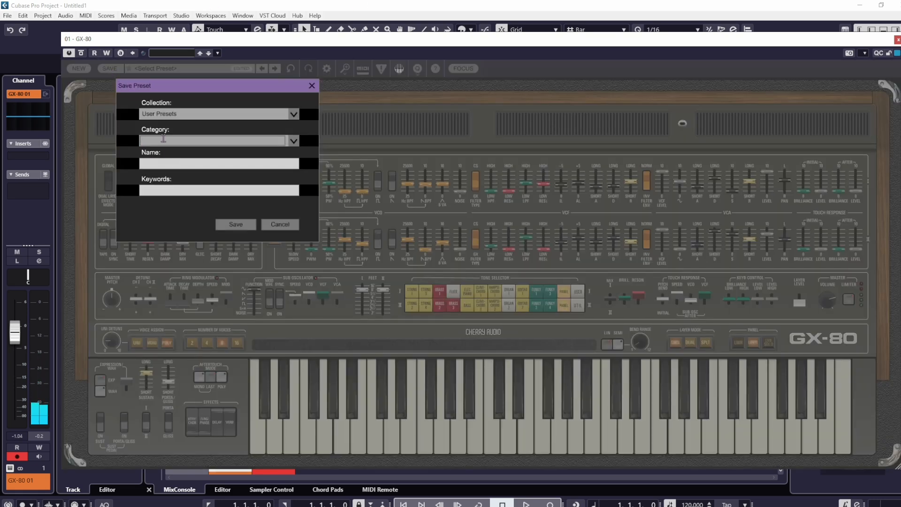
{"action": "left_click", "coordinate": [295, 143]}
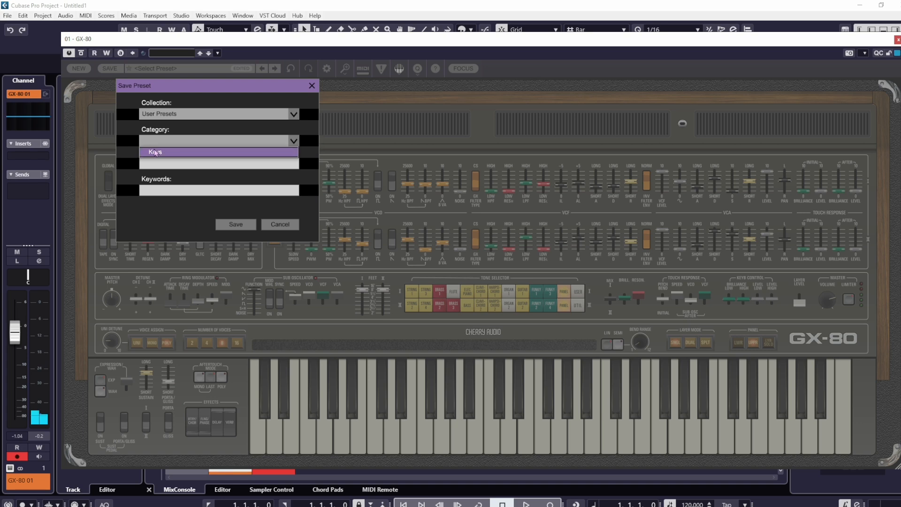
{"action": "left_click", "coordinate": [150, 153]}
{"action": "left_click", "coordinate": [154, 163]}
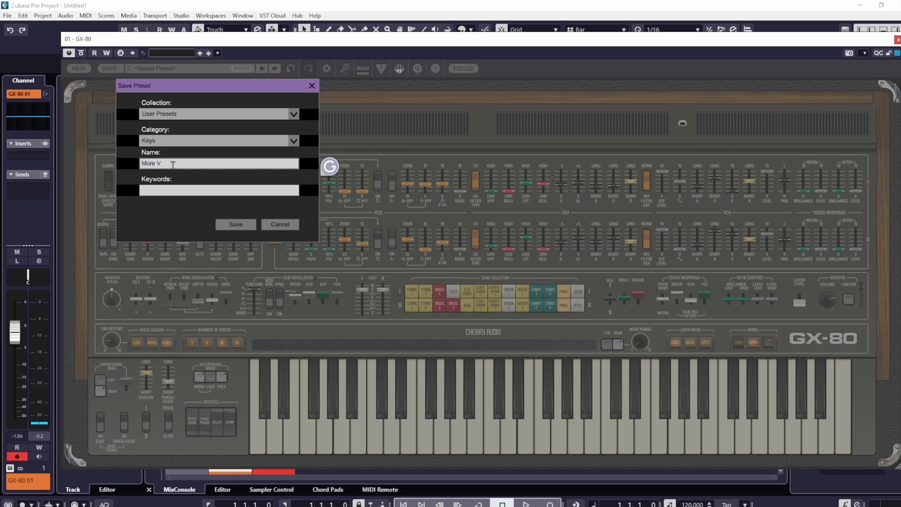
{"action": "left_click", "coordinate": [236, 225]}
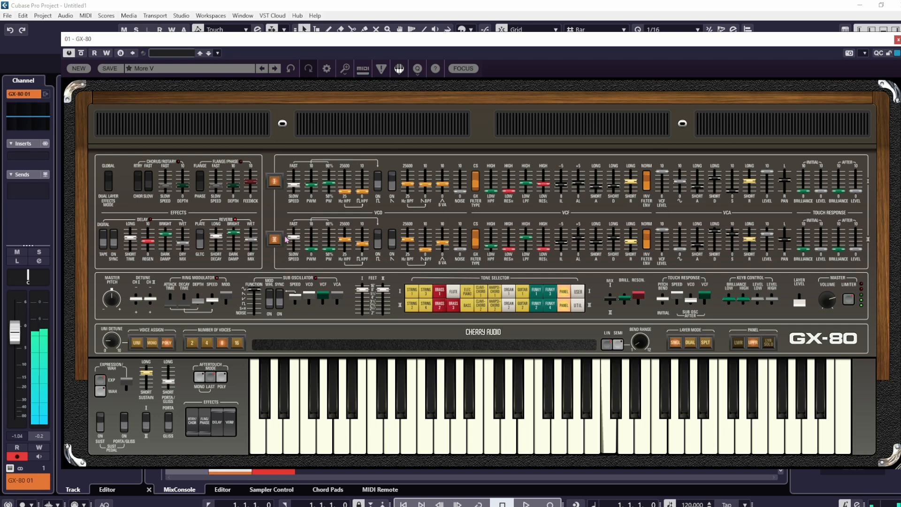
Load the "Like V" preset and try raising channel I's VCA sustain to its maximum
{"action": "left_click", "coordinate": [168, 71]}
{"action": "left_click", "coordinate": [228, 150]}
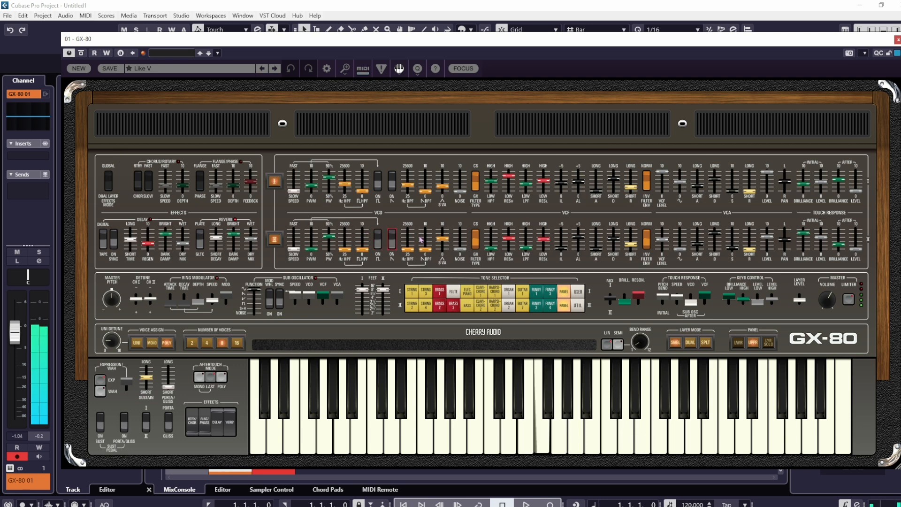
{"action": "mouse_move", "coordinate": [383, 290]}
{"action": "left_mouse_down"}
{"action": "mouse_move", "coordinate": [392, 319]}
{"action": "mouse_move", "coordinate": [388, 292]}
{"action": "left_mouse_up"}
{"action": "mouse_move", "coordinate": [388, 291]}
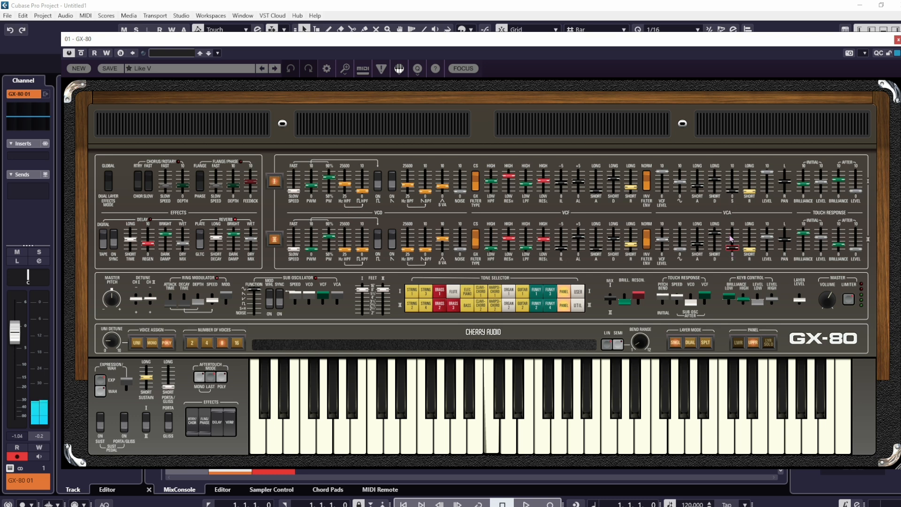
{"action": "left_click_drag", "start_coordinate": [735, 194], "coordinate": [736, 148]}
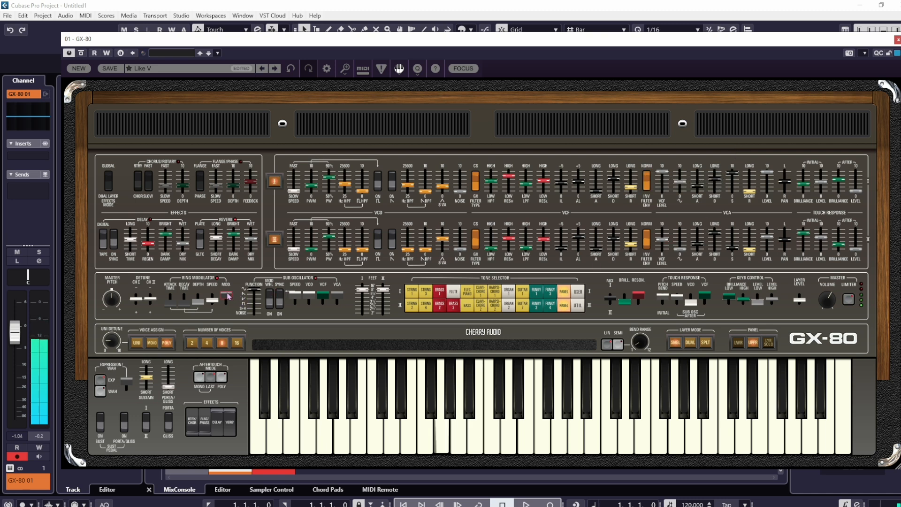
Try increasing the upper layer's ring modulator modulation amount while varying the VCA sustain of channels I and II
{"action": "mouse_move", "coordinate": [228, 296]}
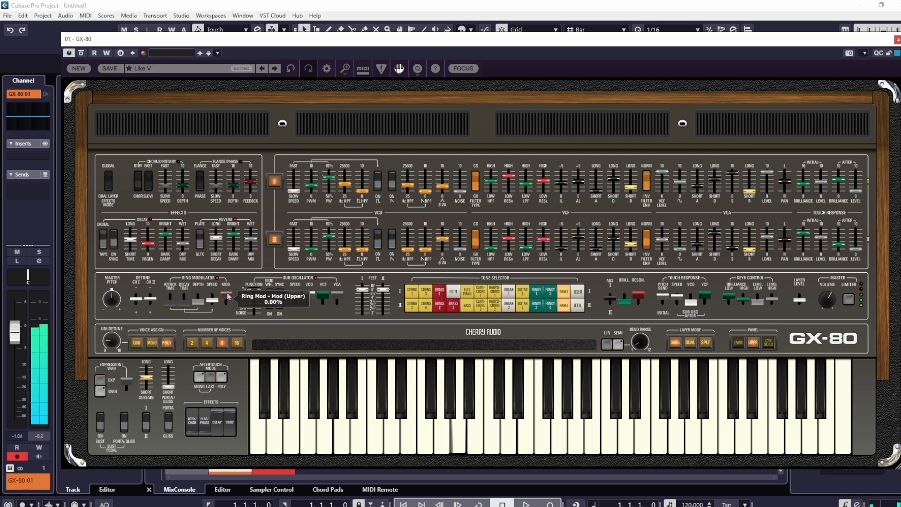
{"action": "left_click_drag", "start_coordinate": [229, 296], "coordinate": [237, 377]}
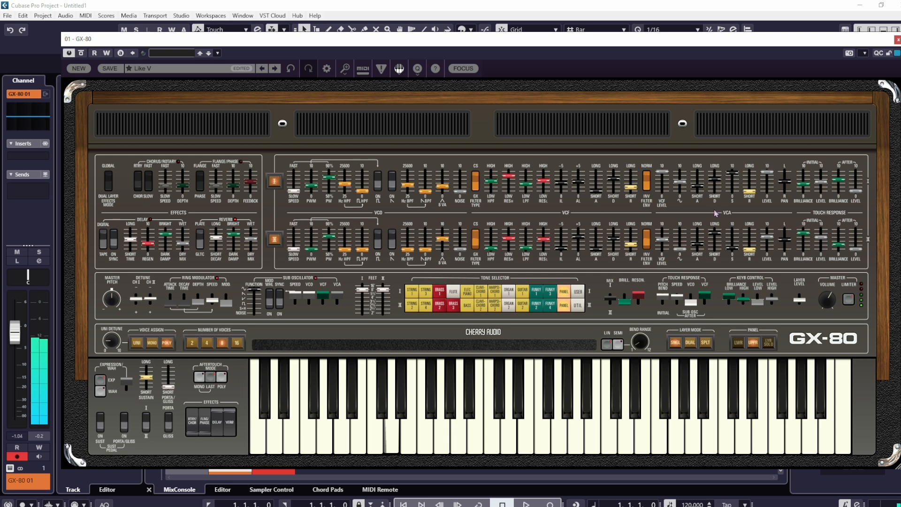
{"action": "left_click_drag", "start_coordinate": [735, 177], "coordinate": [735, 182]}
{"action": "left_click_drag", "start_coordinate": [224, 297], "coordinate": [225, 300]}
{"action": "left_click_drag", "start_coordinate": [732, 179], "coordinate": [733, 250]}
{"action": "mouse_move", "coordinate": [732, 250]}
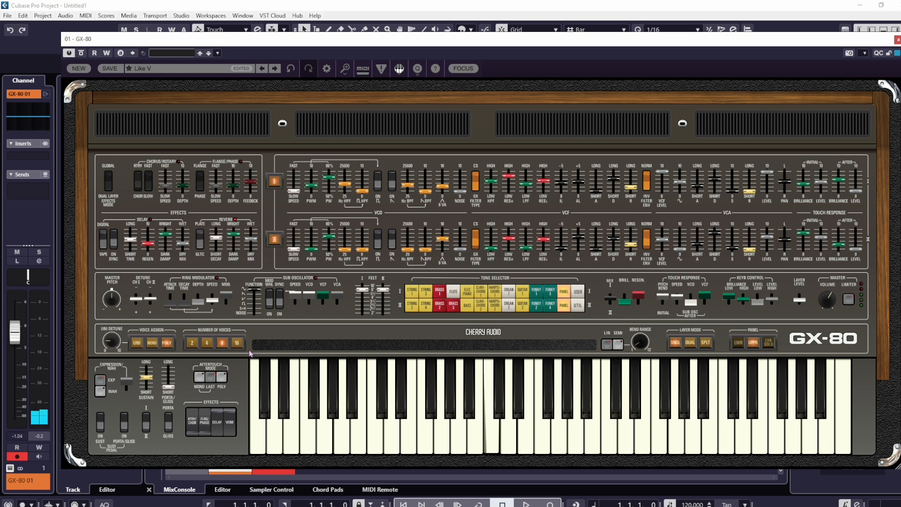
Try the flange/phase and chorus effects with a faster chorus speed, and switch the effects off again
{"action": "left_click", "coordinate": [203, 424]}
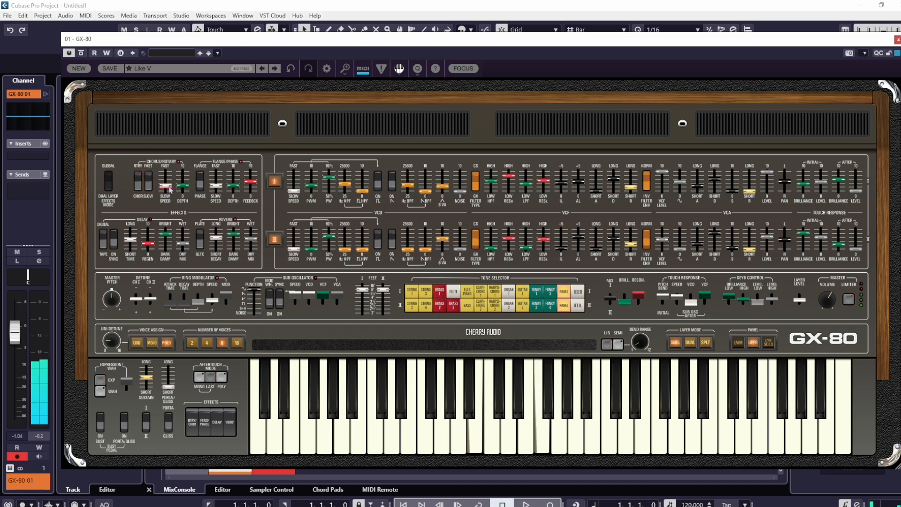
{"action": "left_click_drag", "start_coordinate": [171, 177], "coordinate": [169, 179]}
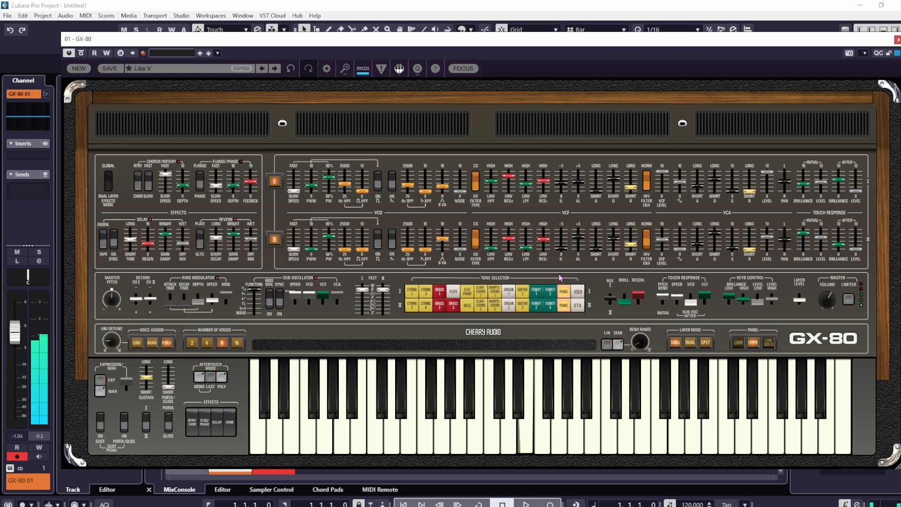
{"action": "left_click", "coordinate": [209, 421]}
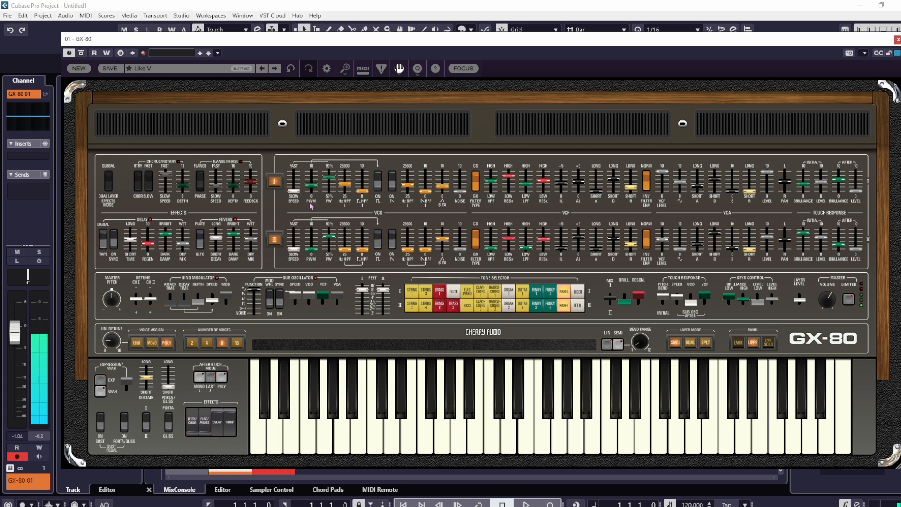
Load the user preset "1978" from the Keys category and adjust its master volume
{"action": "left_click", "coordinate": [179, 69]}
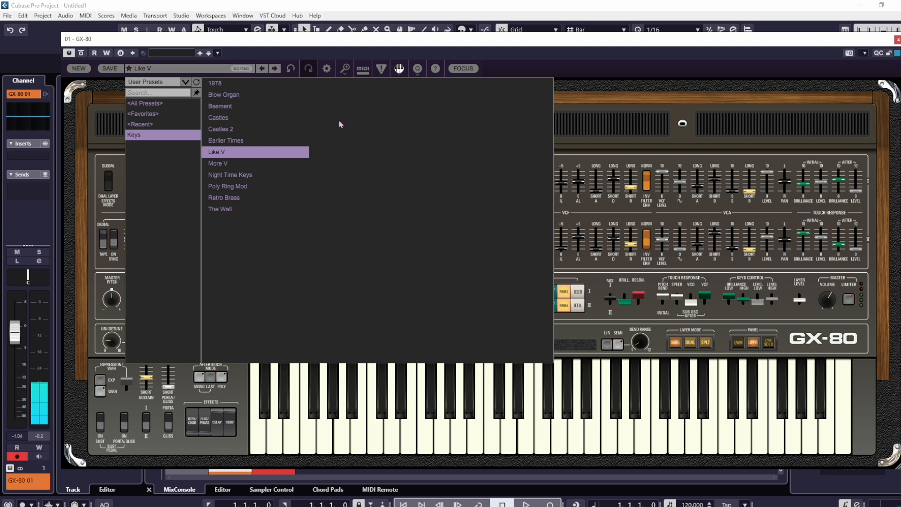
{"action": "left_click", "coordinate": [245, 86]}
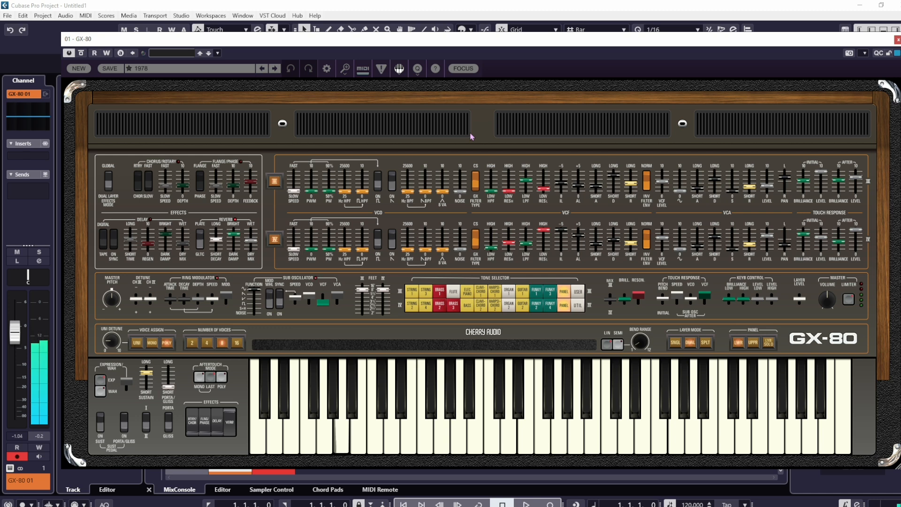
{"action": "mouse_move", "coordinate": [827, 287]}
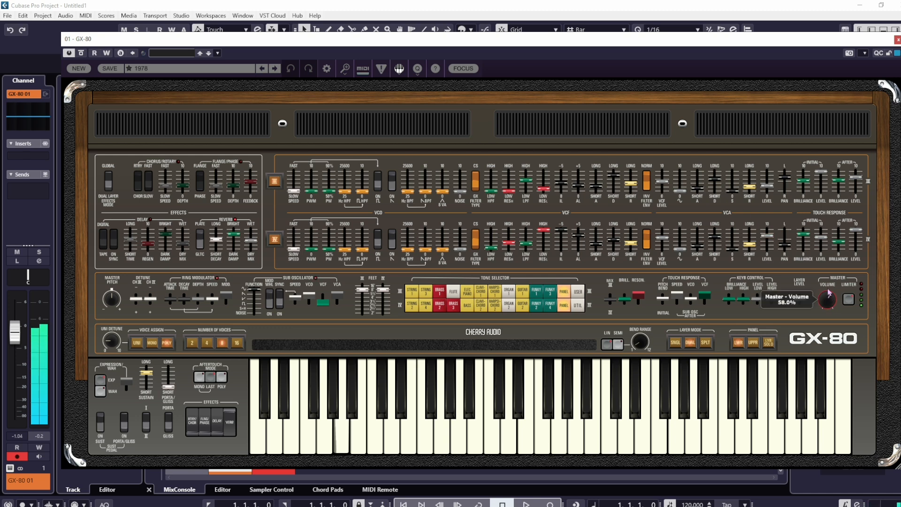
{"action": "scroll", "coordinate": [828, 288], "scroll_direction": "down", "scroll_amount": 1}
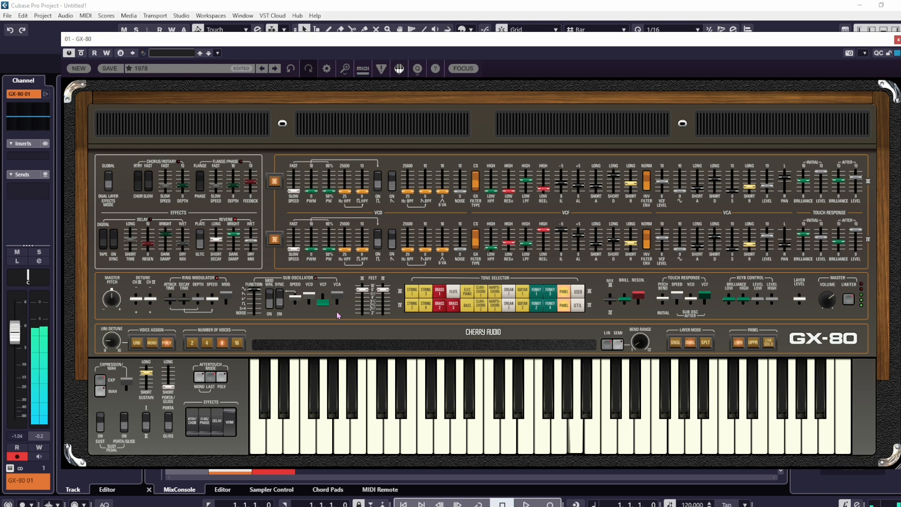
Try the ribbon controller and more ring modulation on the "1978" sound, and shift the first displayed channel's low-pass filter cutoff
{"action": "left_click", "coordinate": [448, 344]}
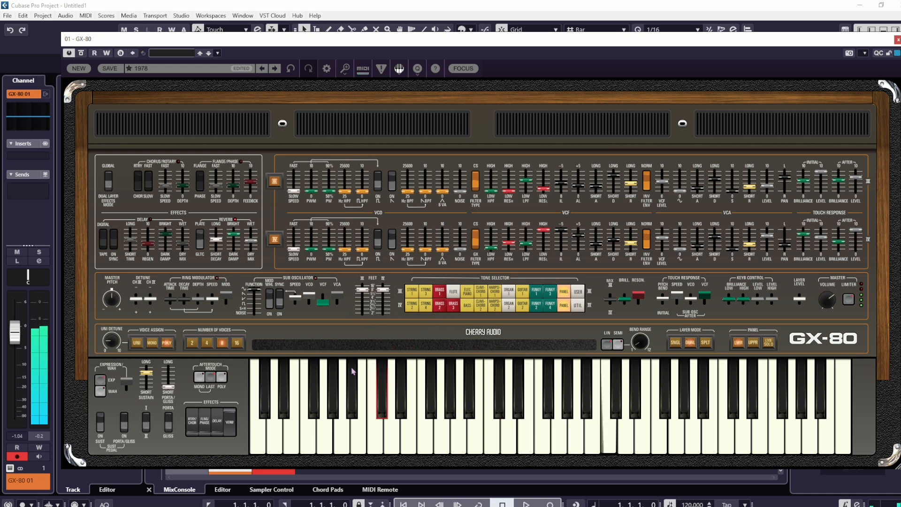
{"action": "left_click_drag", "start_coordinate": [226, 293], "coordinate": [226, 314]}
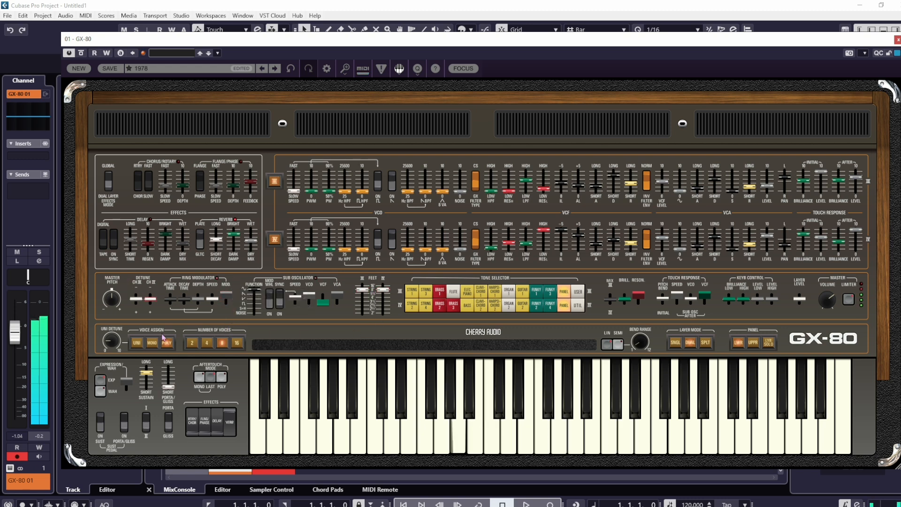
{"action": "left_click", "coordinate": [191, 429]}
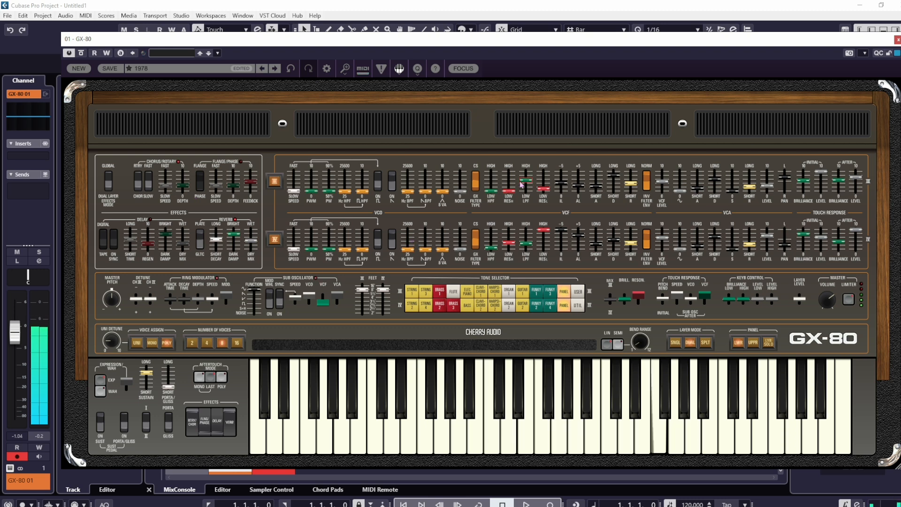
{"action": "left_click_drag", "start_coordinate": [520, 183], "coordinate": [525, 174]}
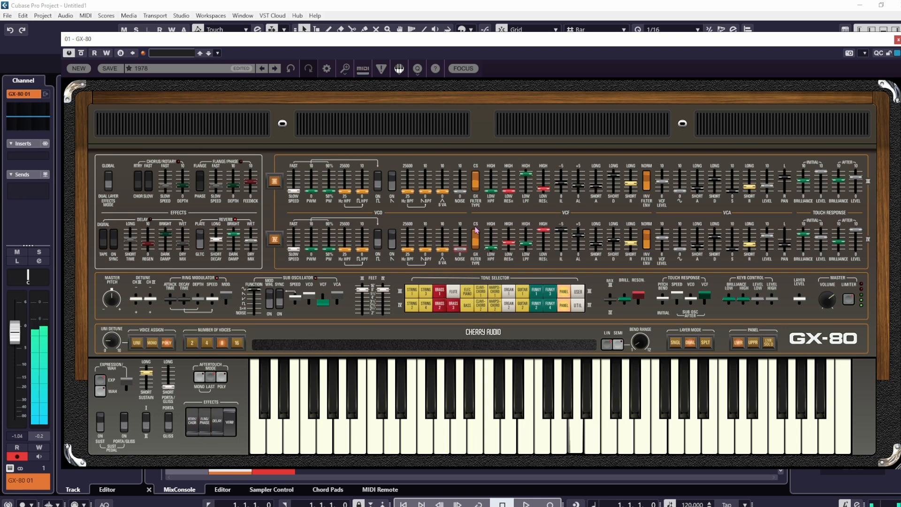
{"action": "mouse_move", "coordinate": [520, 182]}
{"action": "left_mouse_down"}
{"action": "mouse_move", "coordinate": [527, 204]}
{"action": "mouse_move", "coordinate": [528, 188]}
{"action": "left_mouse_up"}
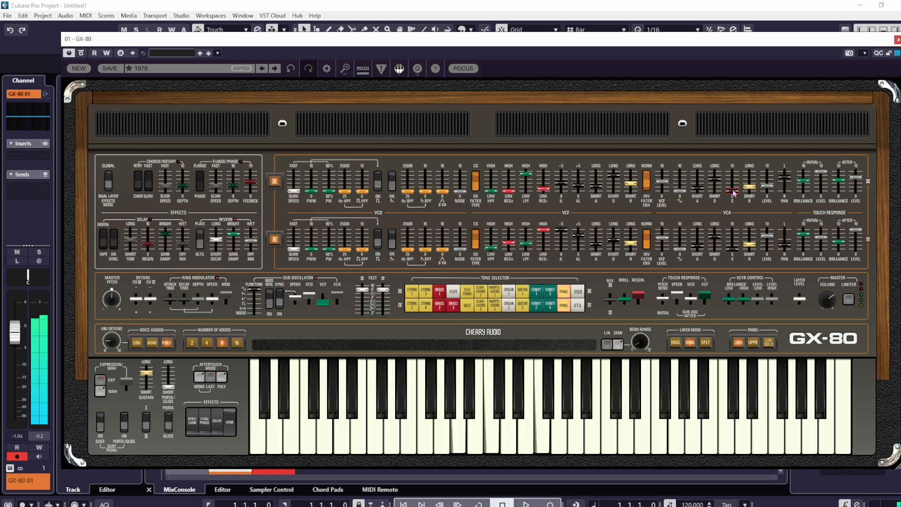
Try higher VCA sustain on both displayed channels of "1978" and pan the two channels in opposite directions
{"action": "left_click_drag", "start_coordinate": [733, 192], "coordinate": [733, 183]}
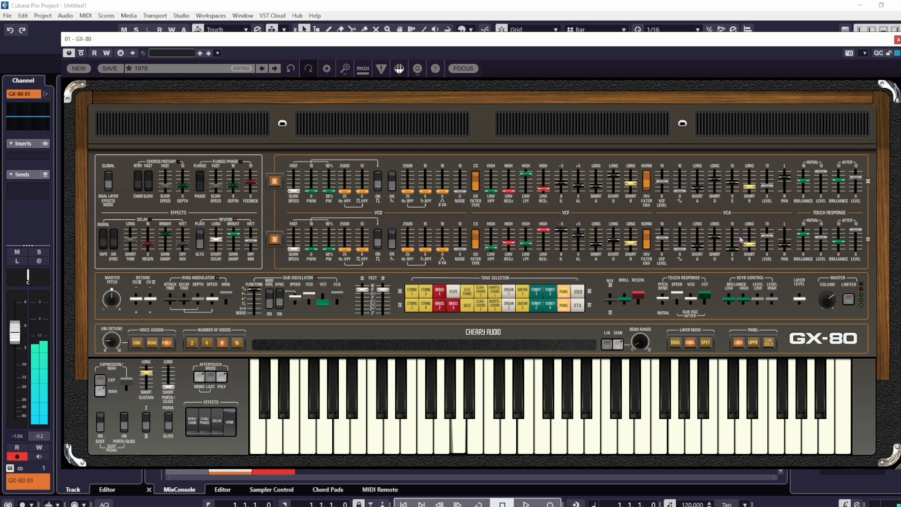
{"action": "left_click_drag", "start_coordinate": [734, 248], "coordinate": [733, 240]}
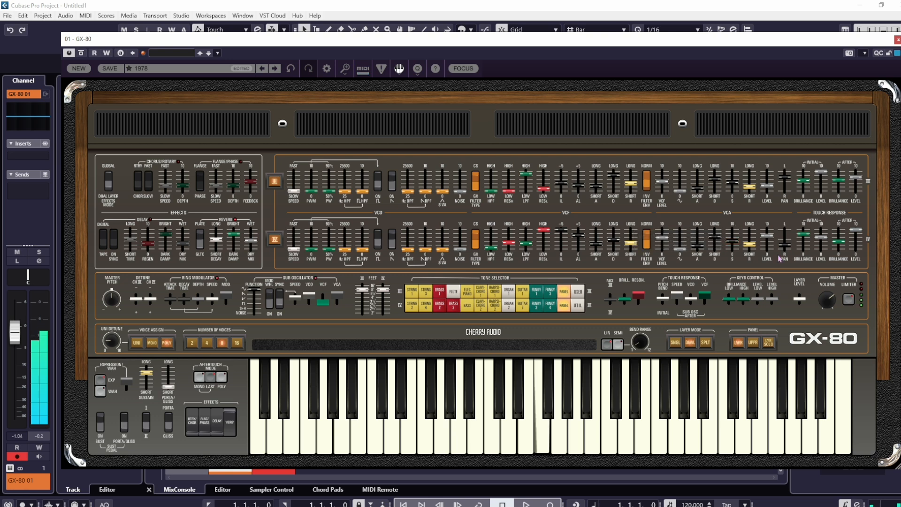
{"action": "left_click_drag", "start_coordinate": [784, 178], "coordinate": [784, 171]}
{"action": "left_click_drag", "start_coordinate": [784, 245], "coordinate": [786, 264]}
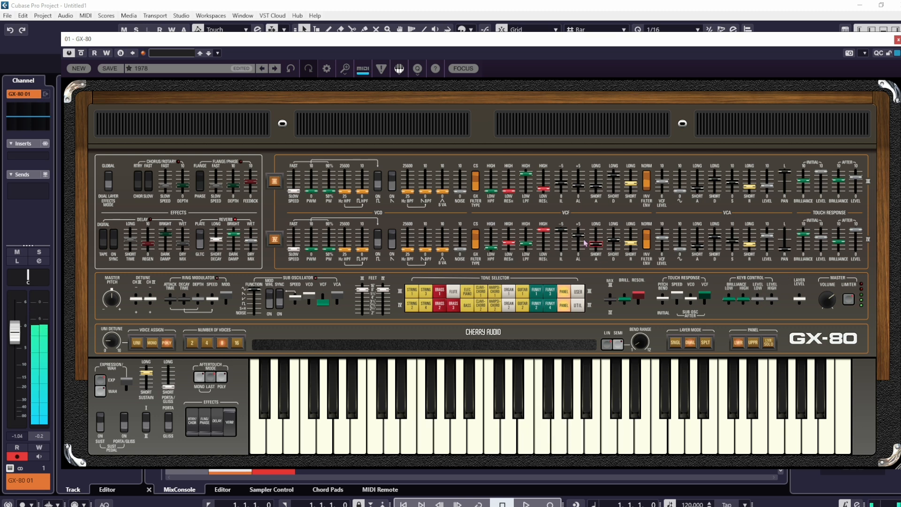
Load the "Blow Organ" preset, raise its layer level and set channel I's noise level to 6.7%
{"action": "left_click", "coordinate": [275, 69]}
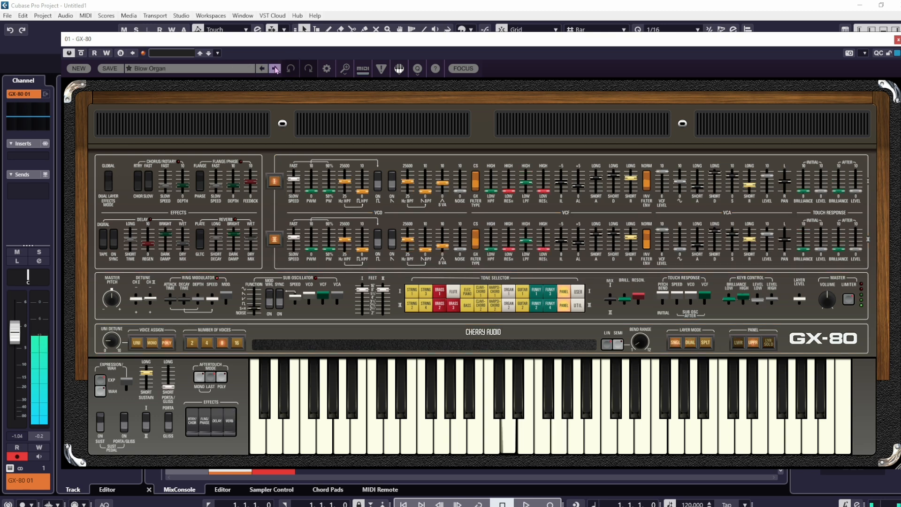
{"action": "left_click_drag", "start_coordinate": [799, 299], "coordinate": [802, 318]}
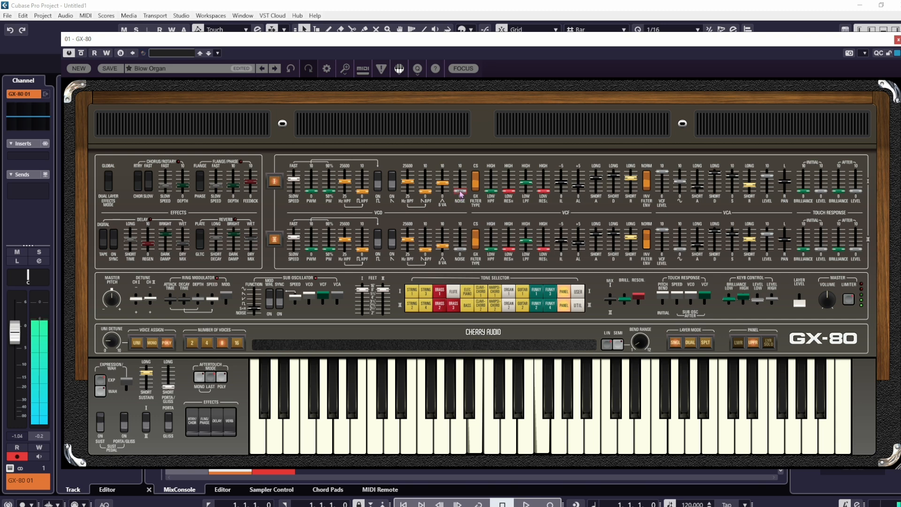
{"action": "mouse_move", "coordinate": [459, 190]}
{"action": "left_mouse_down"}
{"action": "mouse_move", "coordinate": [460, 169]}
{"action": "mouse_move", "coordinate": [468, 192]}
{"action": "left_mouse_up"}
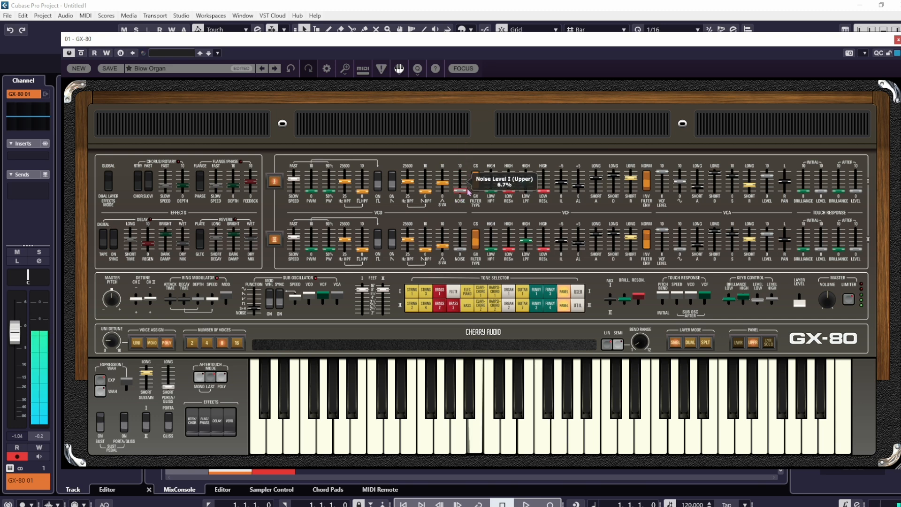
Audition the "Bsement", "Castles" and "Castles 2" presets, adjusting the master volume and upper layer level on "Castles 2"
{"action": "left_click", "coordinate": [274, 69]}
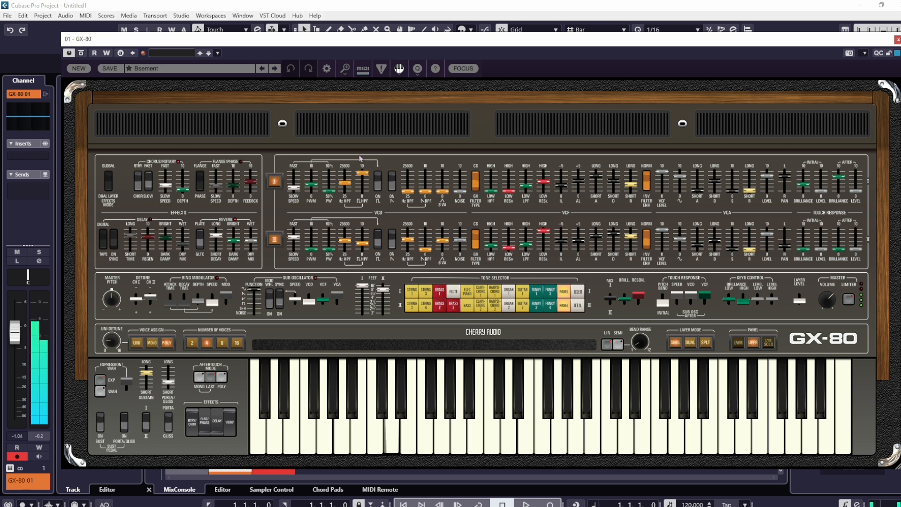
{"action": "left_click", "coordinate": [275, 69]}
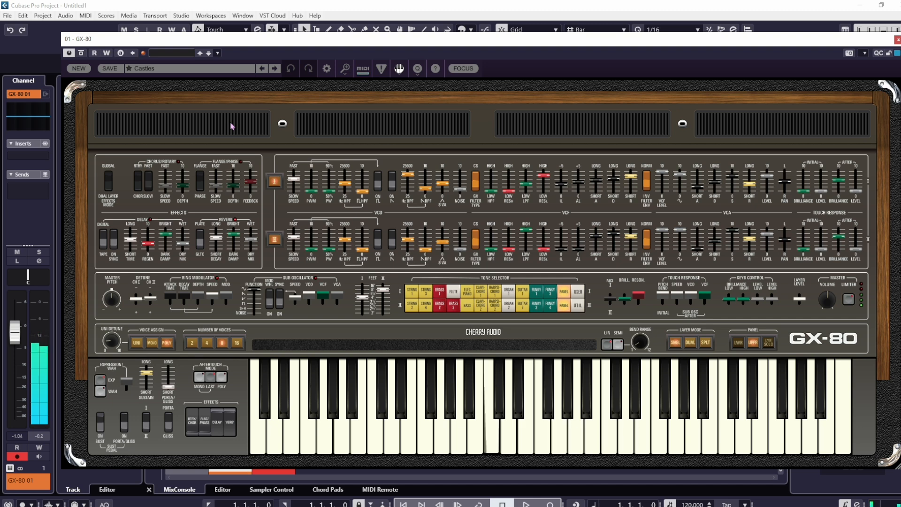
{"action": "left_click", "coordinate": [275, 69]}
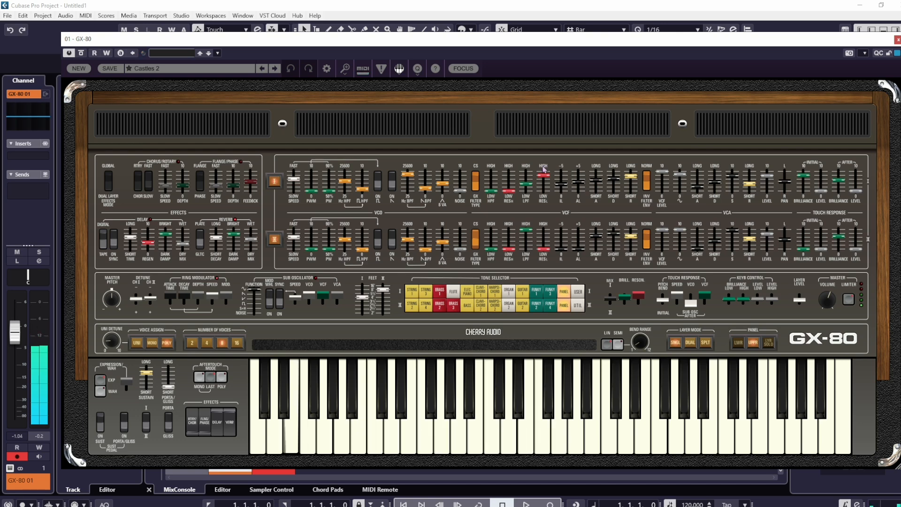
{"action": "left_click_drag", "start_coordinate": [828, 299], "coordinate": [829, 274]}
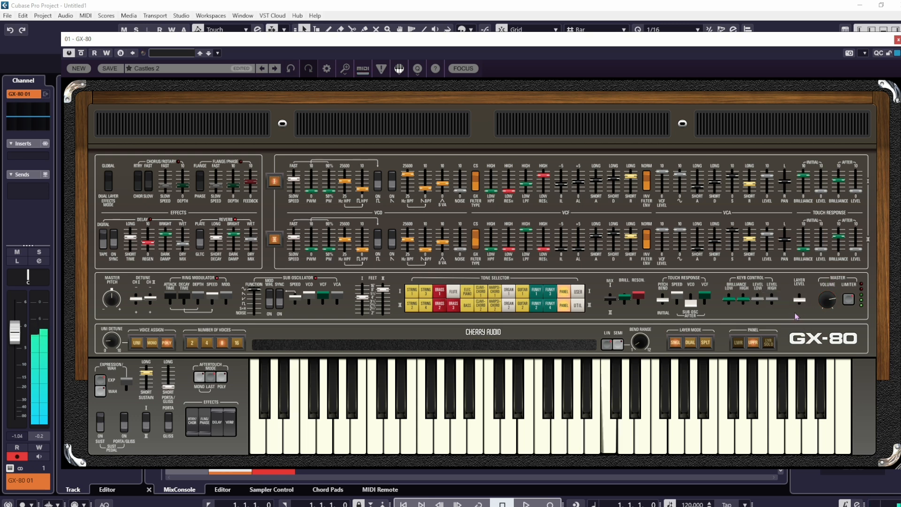
{"action": "mouse_move", "coordinate": [799, 303]}
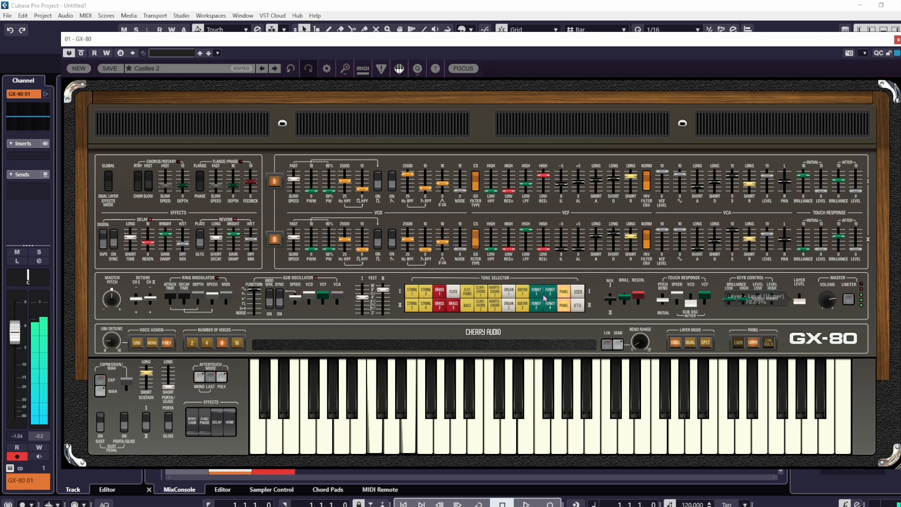
Load the "Earlier Times" preset and set its number of voices to 8
{"action": "left_click", "coordinate": [275, 68]}
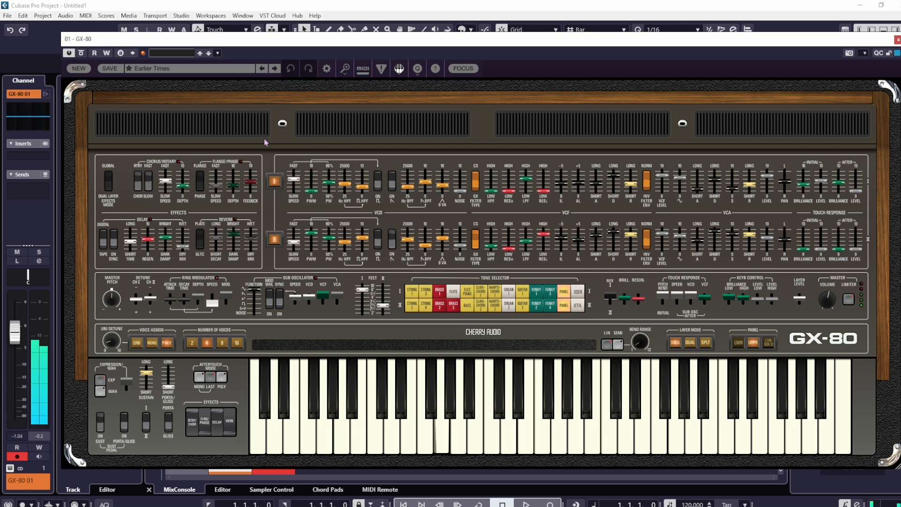
{"action": "left_click", "coordinate": [221, 343]}
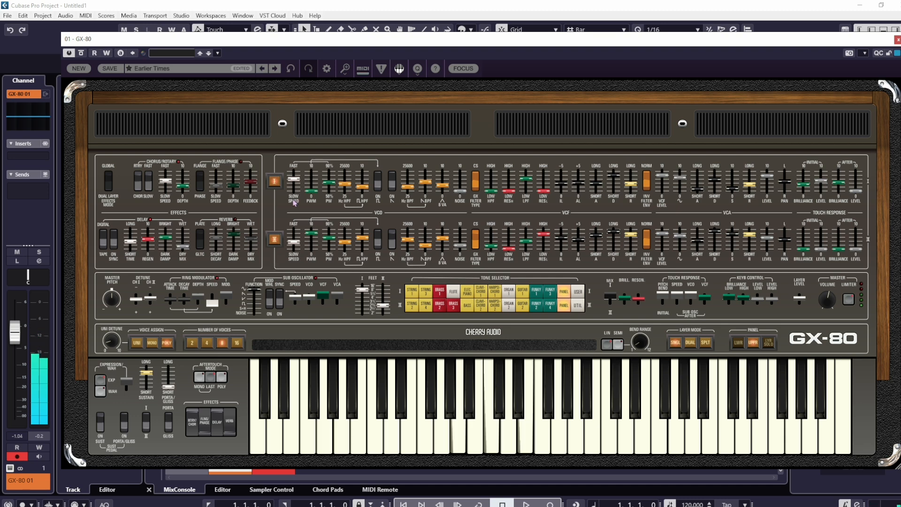
Compare the "Like V" and "More V" presets, adjusting the master volume on "More V"
{"action": "left_click", "coordinate": [275, 70]}
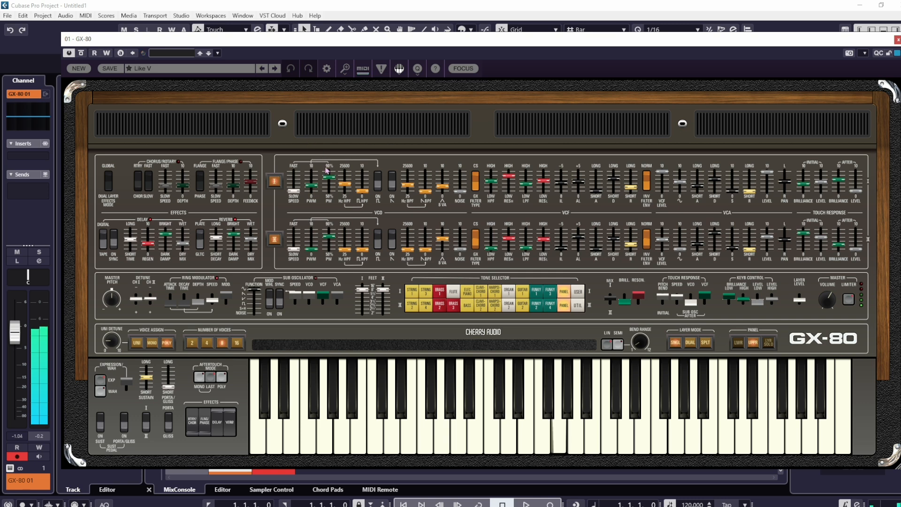
{"action": "left_click", "coordinate": [275, 69]}
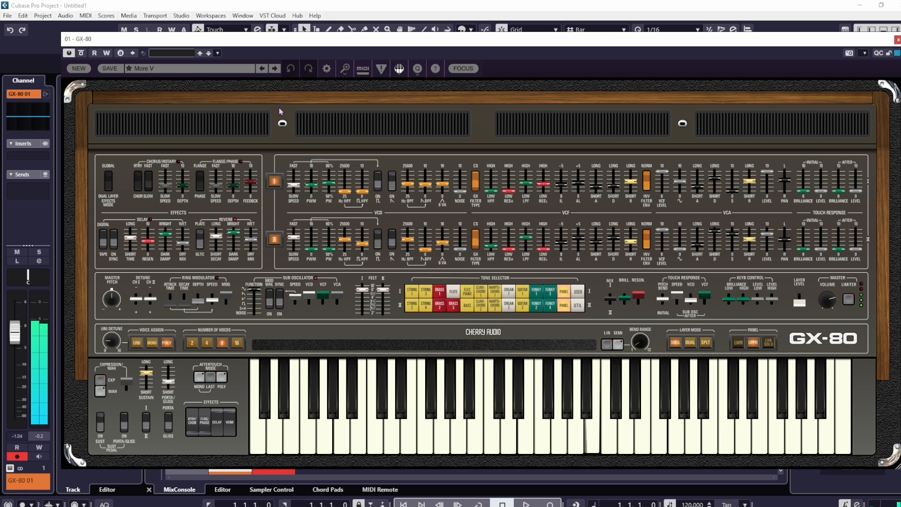
{"action": "left_click_drag", "start_coordinate": [836, 296], "coordinate": [835, 313]}
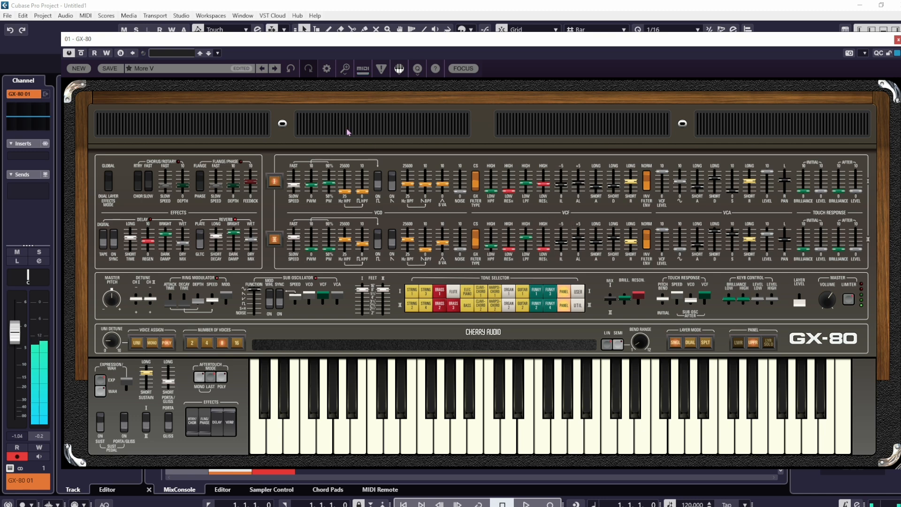
Audition the "Night Time Keys", "Poly Ring Mod" and "Retro Brass" presets, setting the upper layer level of "Retro Brass" to 93.75%
{"action": "left_click", "coordinate": [290, 70]}
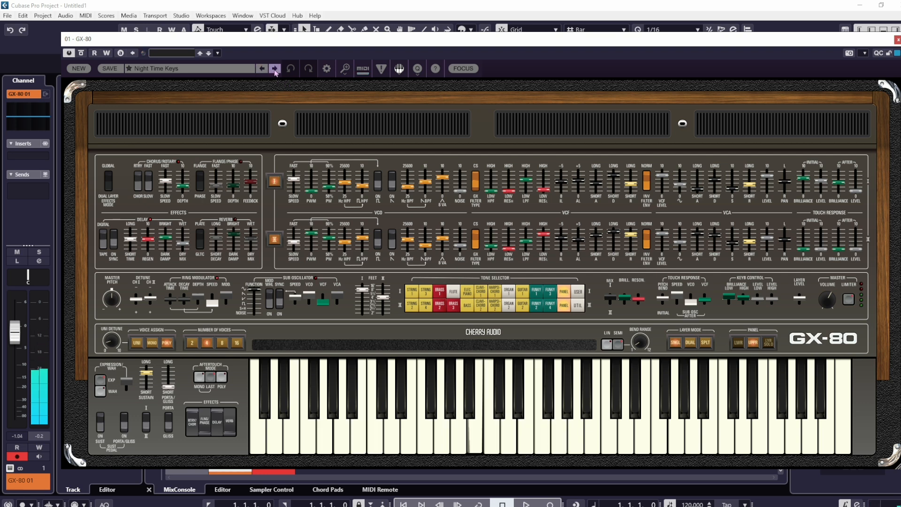
{"action": "left_click", "coordinate": [275, 69]}
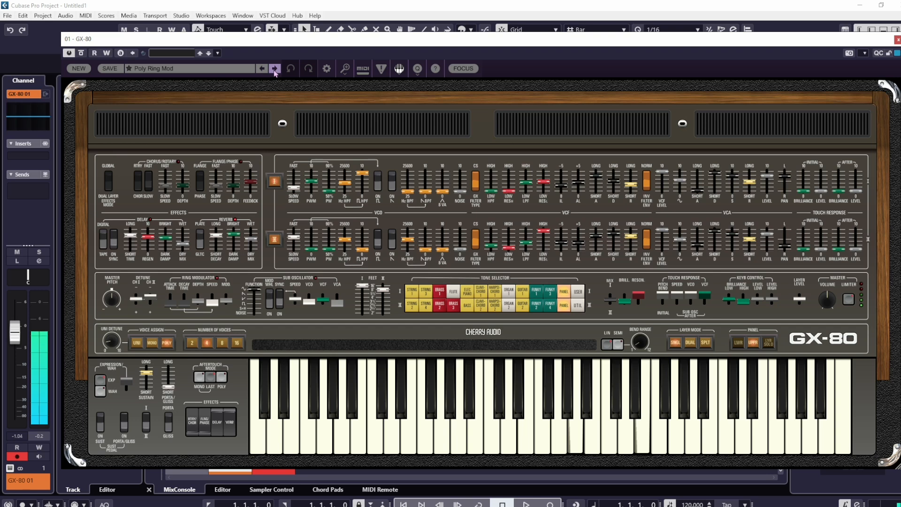
{"action": "left_click", "coordinate": [274, 69]}
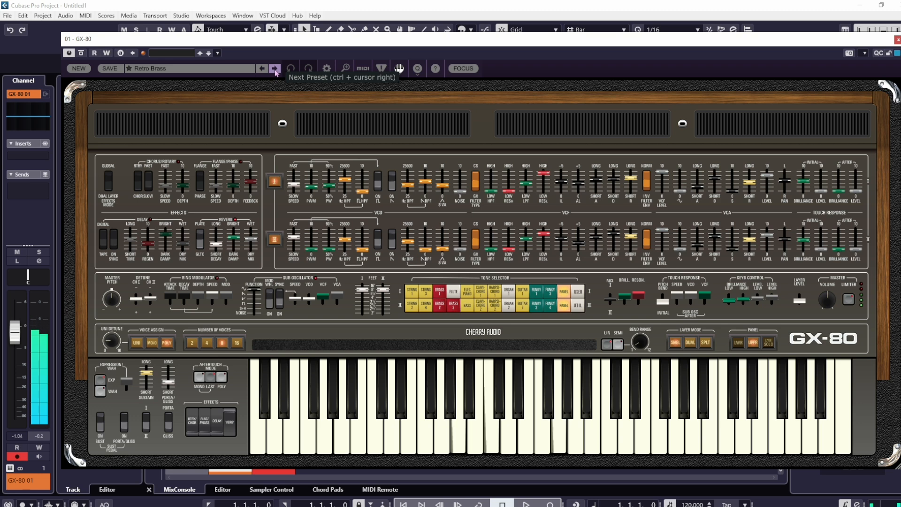
{"action": "left_click_drag", "start_coordinate": [796, 302], "coordinate": [797, 314]}
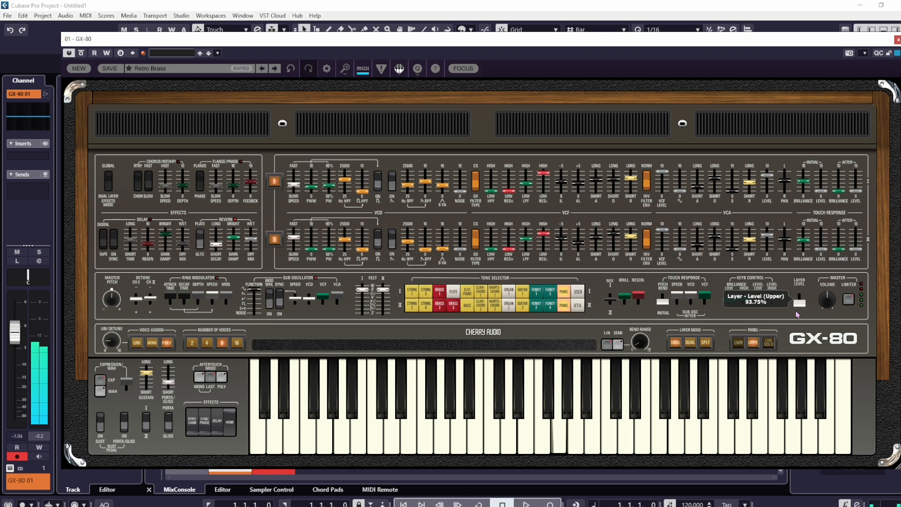
Load the "The Wall" preset and bend its pitch with the ribbon controller
{"action": "left_click", "coordinate": [274, 69]}
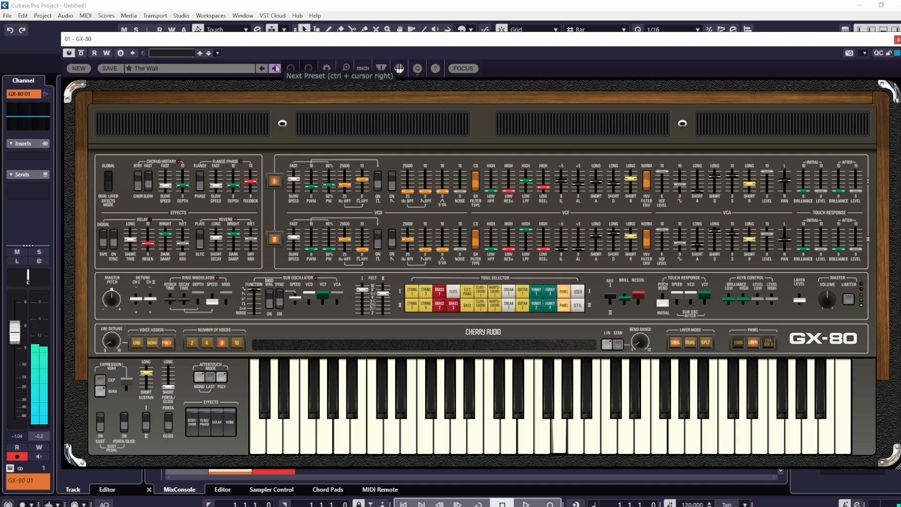
{"action": "mouse_move", "coordinate": [229, 303]}
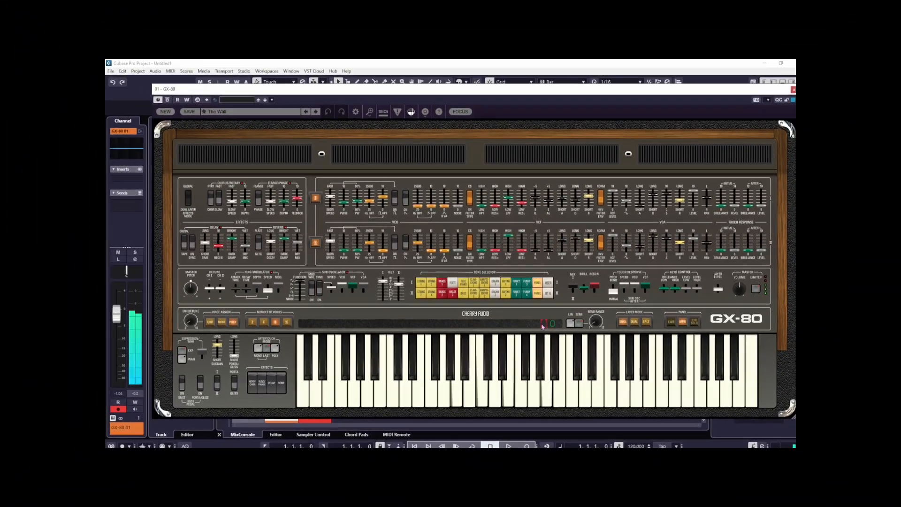
{"action": "left_click", "coordinate": [506, 333]}
{"action": "mouse_move", "coordinate": [500, 323]}
{"action": "left_mouse_down"}
{"action": "mouse_move", "coordinate": [351, 315]}
{"action": "mouse_move", "coordinate": [359, 305]}
{"action": "mouse_move", "coordinate": [344, 305]}
{"action": "mouse_move", "coordinate": [360, 296]}
{"action": "left_mouse_up"}
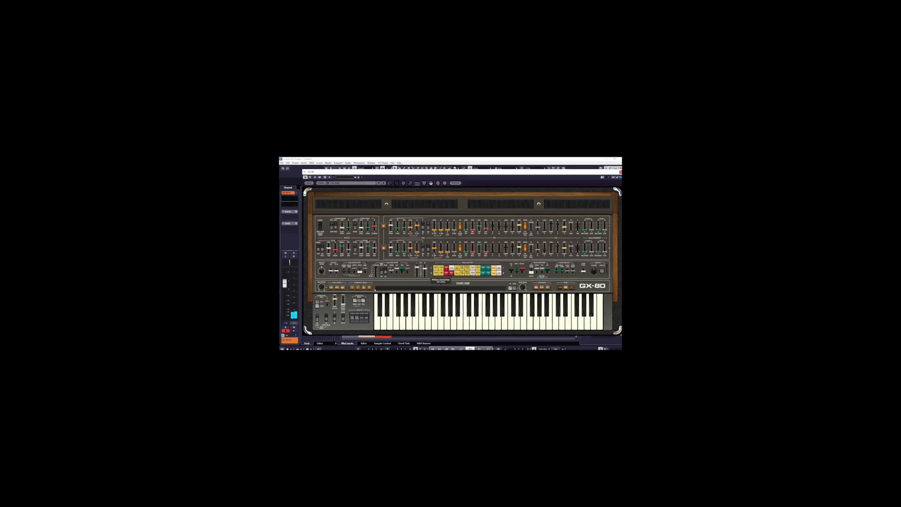